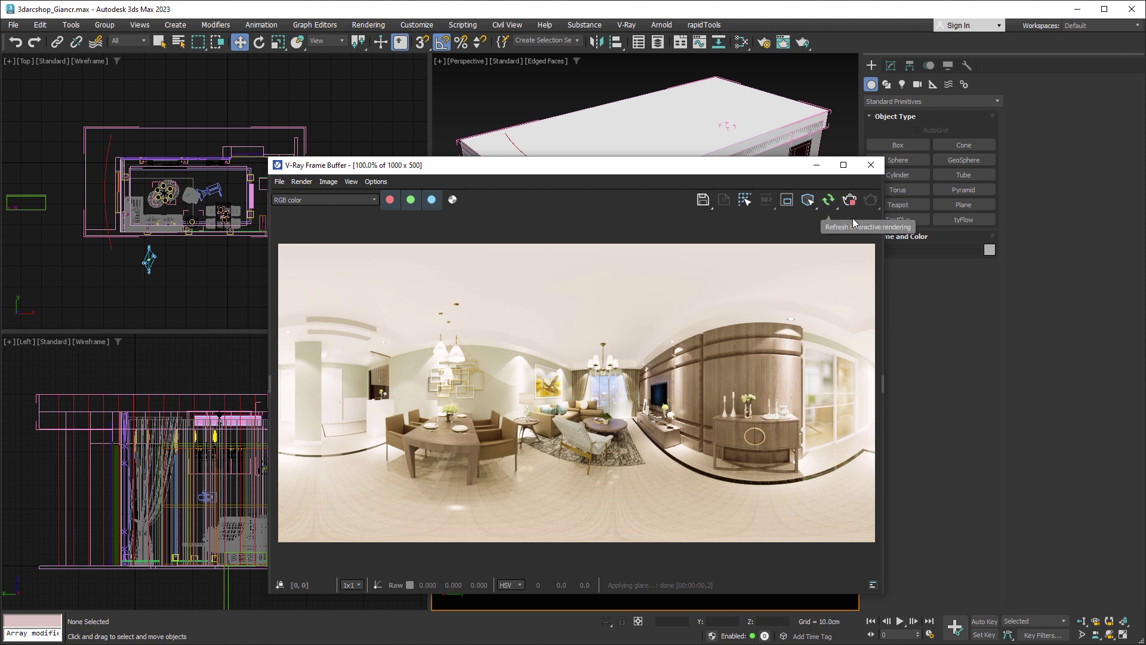
# - Stop the in-progress 360° panorama render and close the V-Ray Frame Buffer window
pyautogui.click(850, 200)
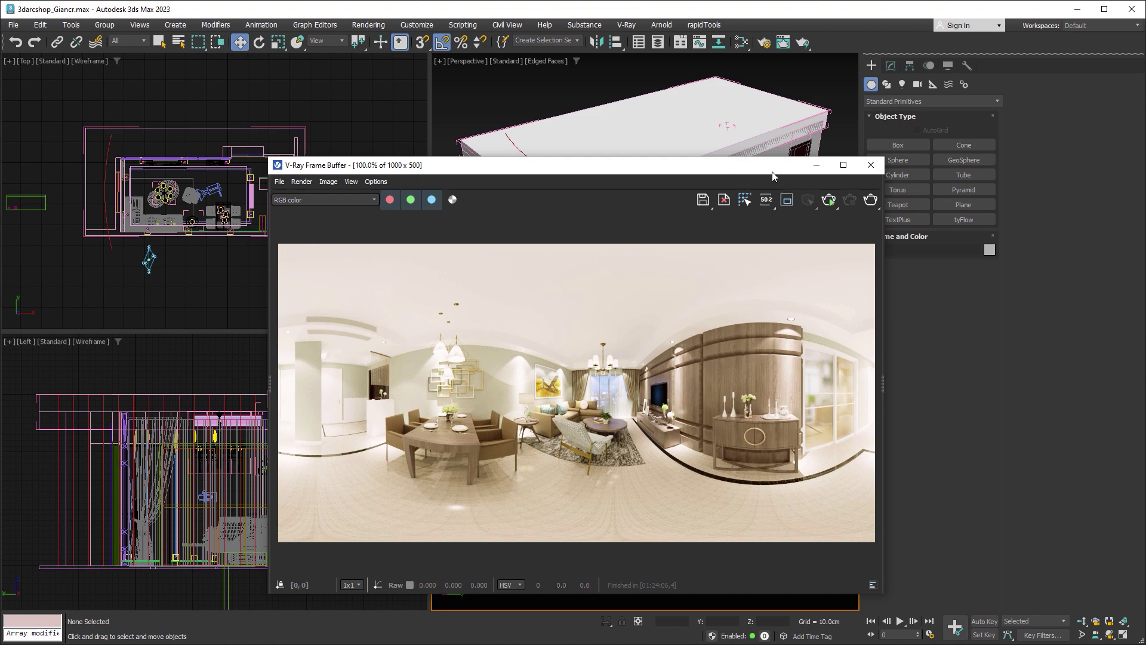
pyautogui.click(870, 164)
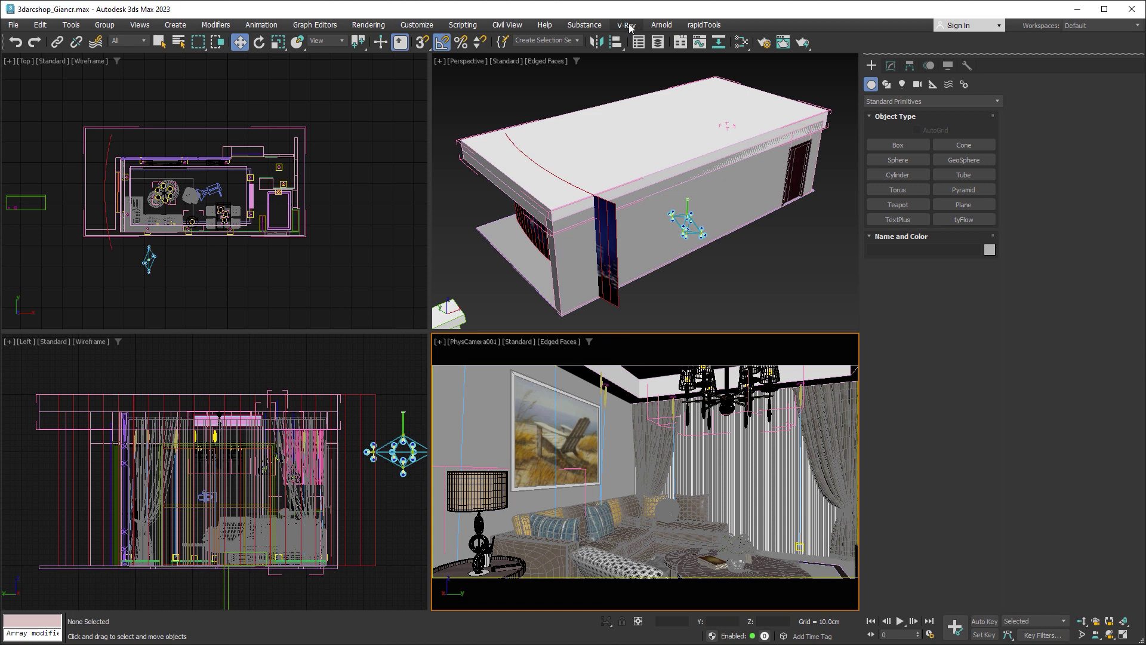
pyautogui.click(627, 25)
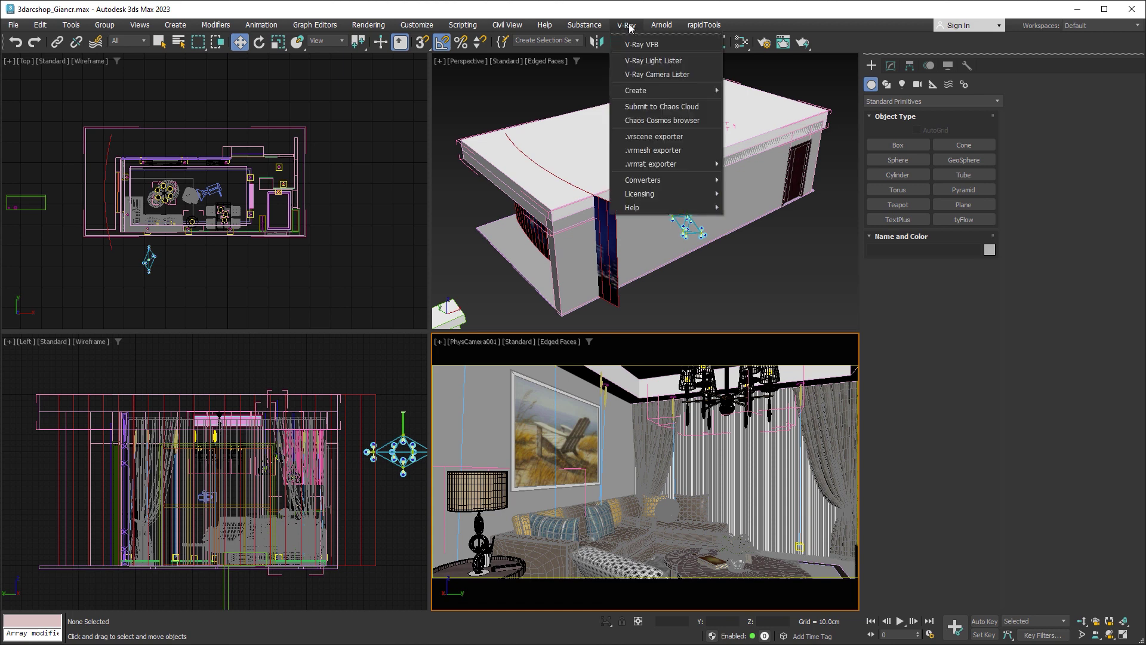
pyautogui.click(668, 45)
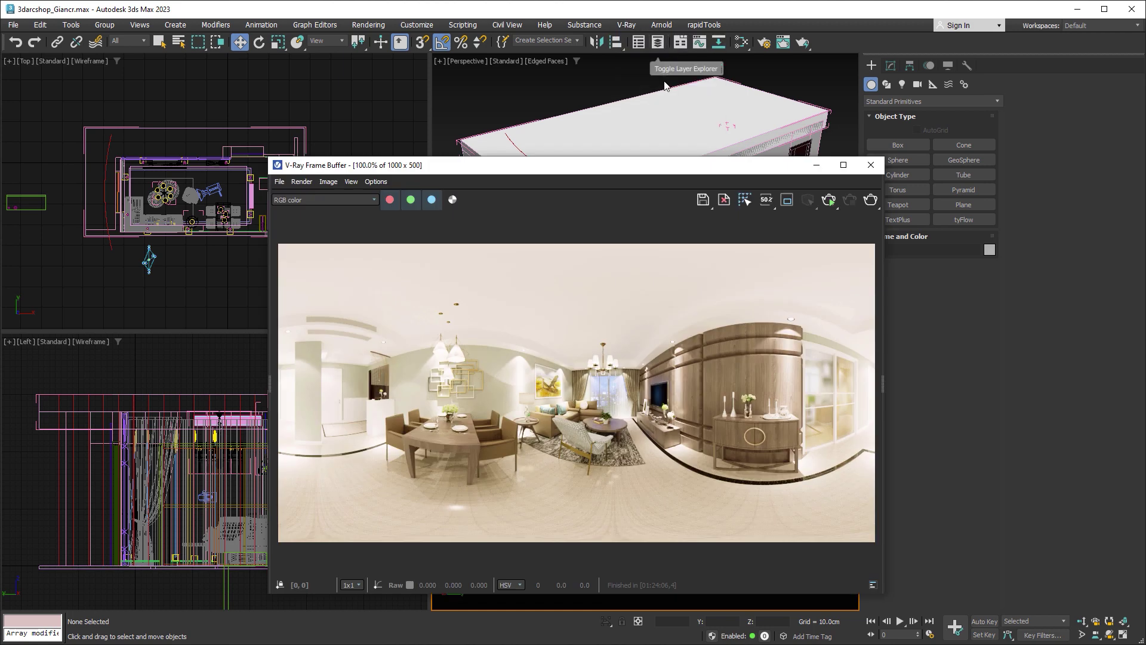
pyautogui.click(871, 166)
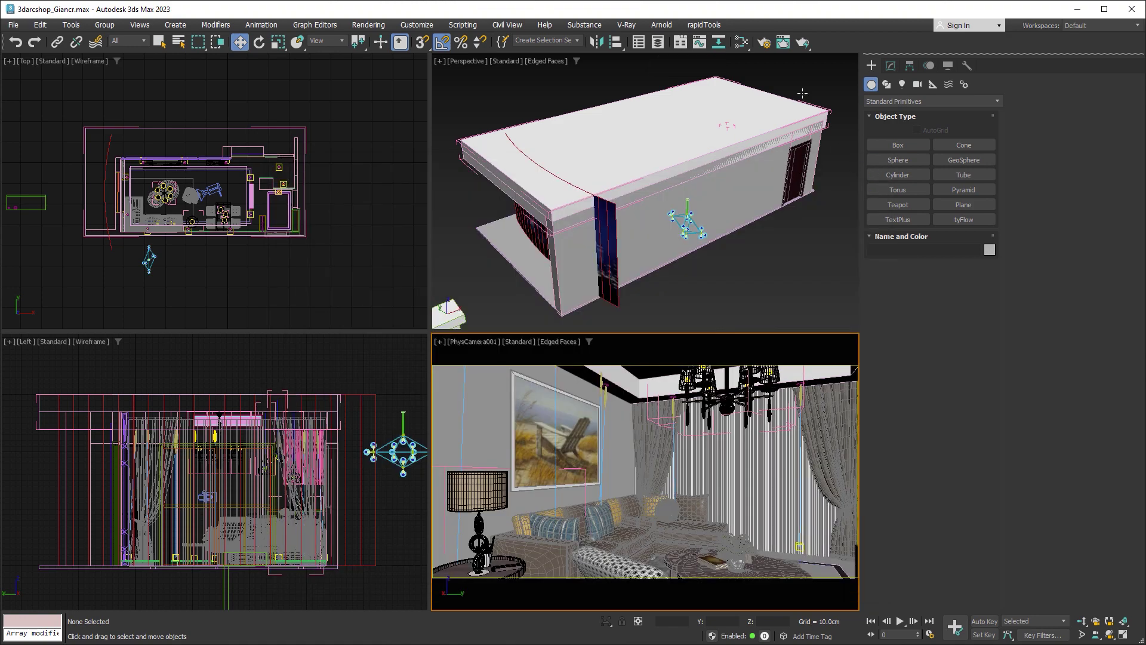
pyautogui.rightClick(854, 40)
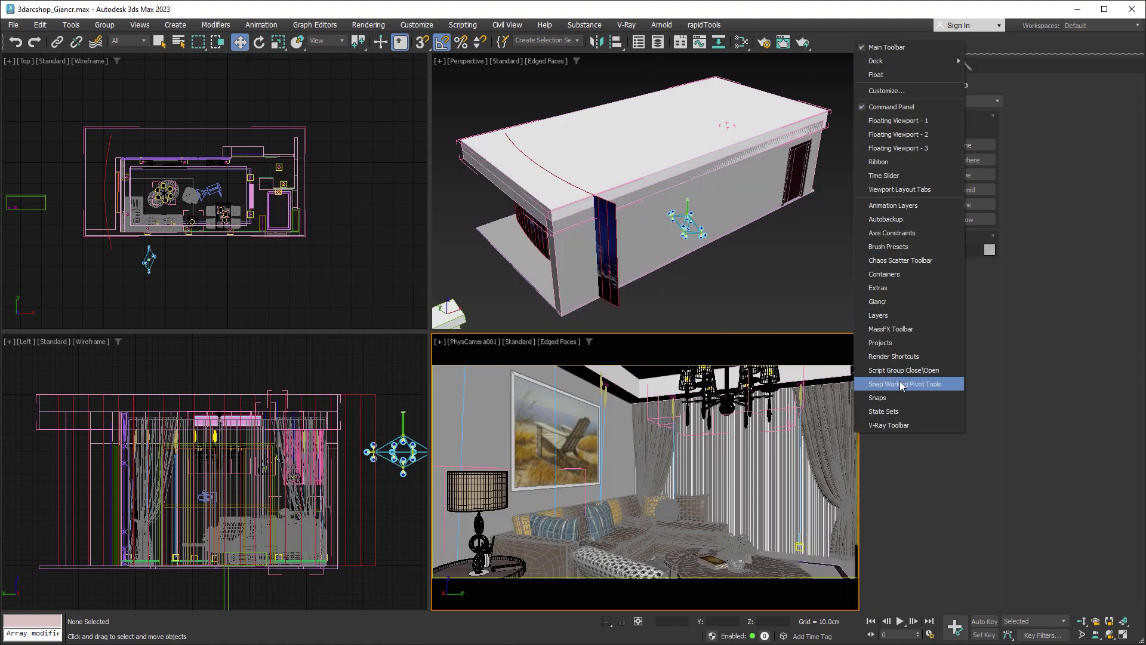
pyautogui.click(912, 428)
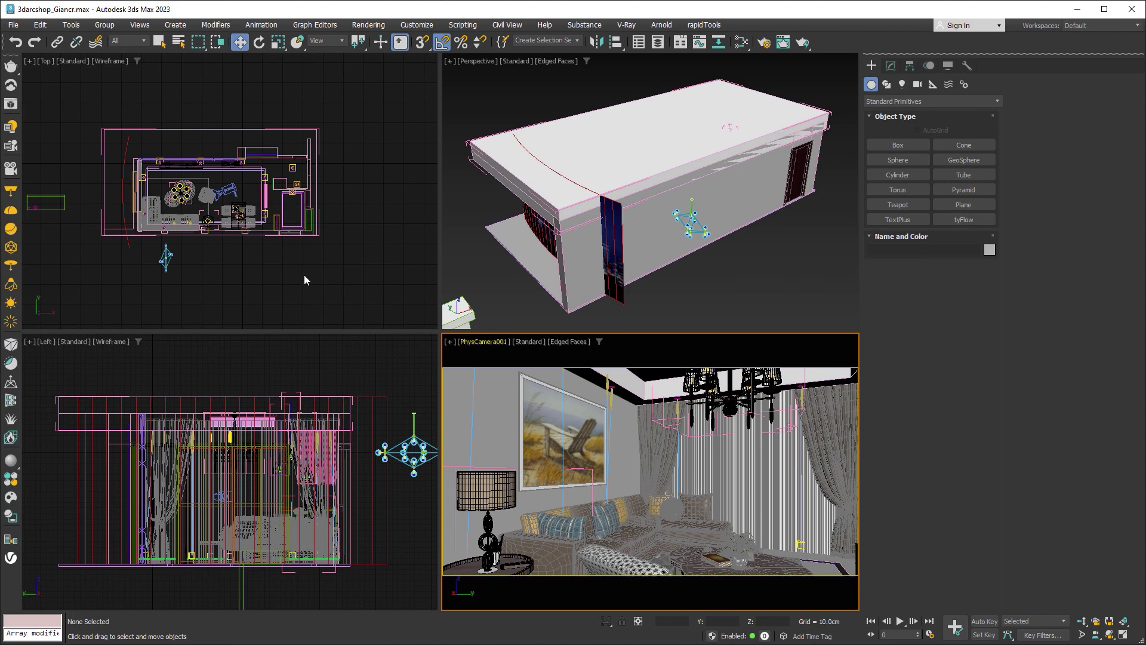
pyautogui.click(10, 106)
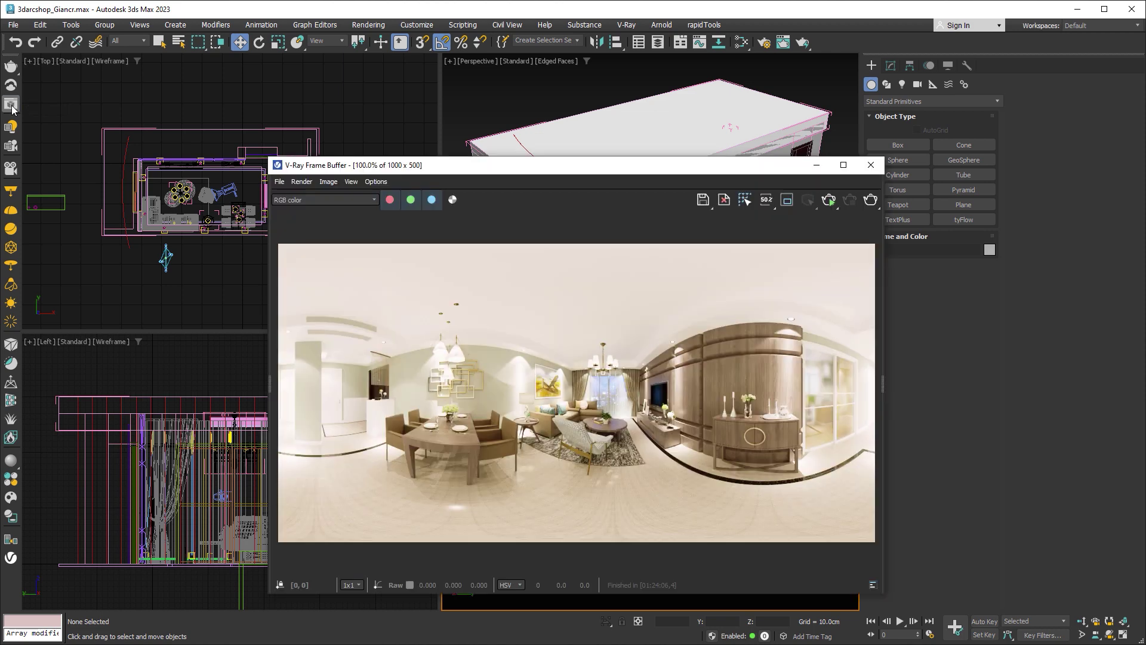
pyautogui.click(871, 167)
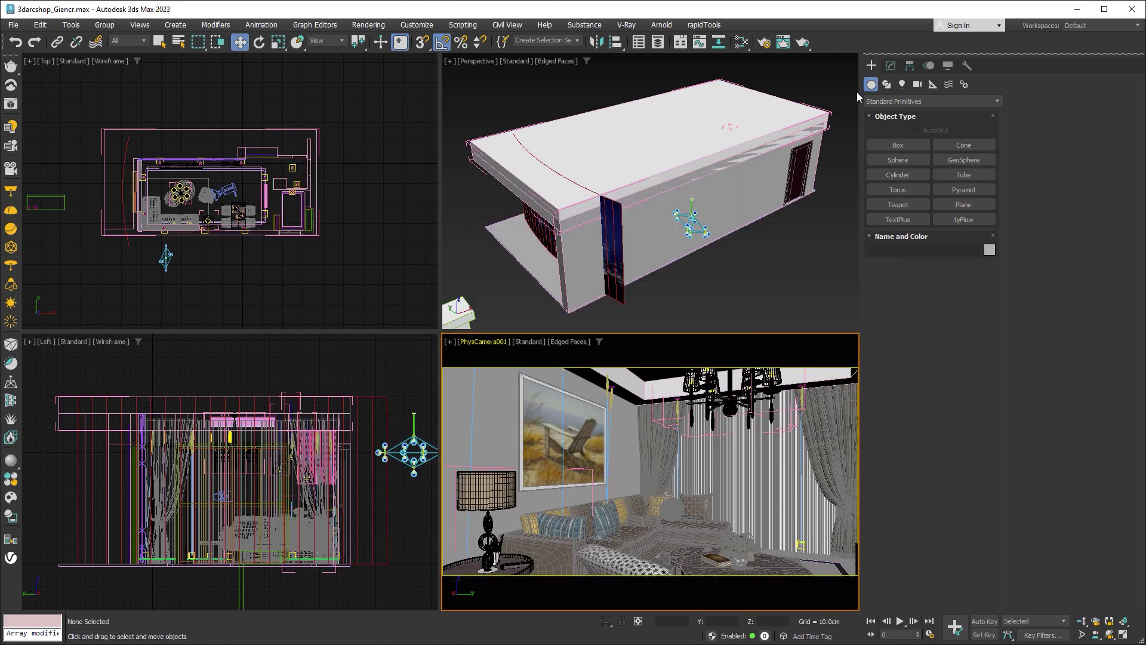
pyautogui.rightClick(869, 37)
pyautogui.click(893, 423)
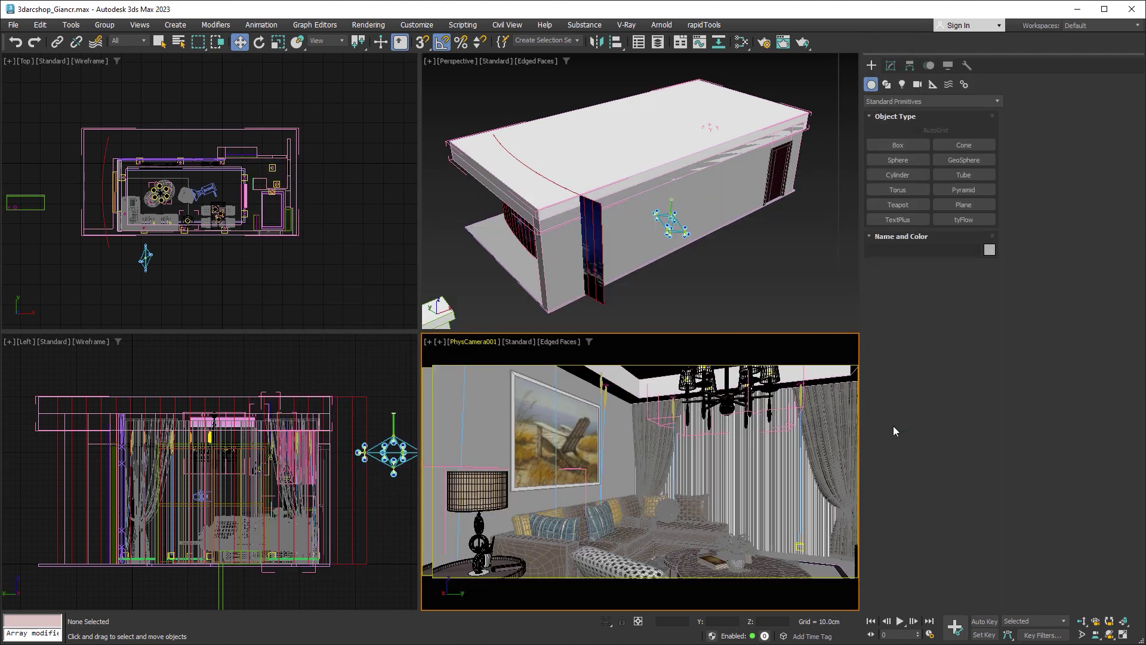
# - Run a V-Ray interactive (IPR) render of the 1000 x 500 spherical panorama, then stop it
pyautogui.click(765, 43)
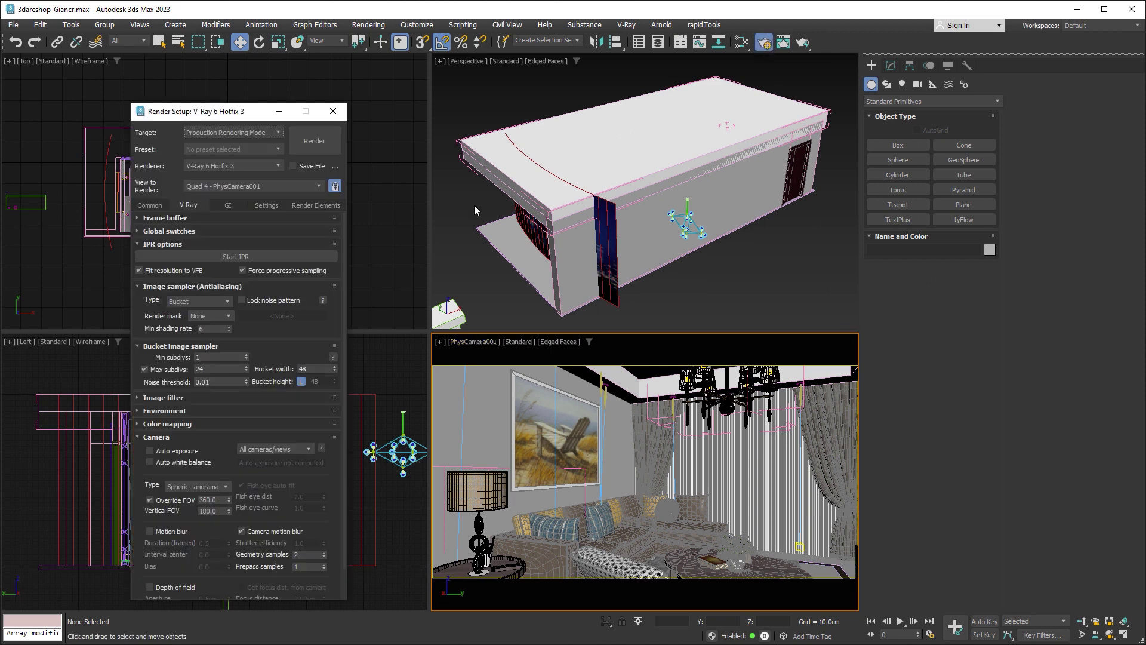
pyautogui.click(188, 205)
pyautogui.click(253, 257)
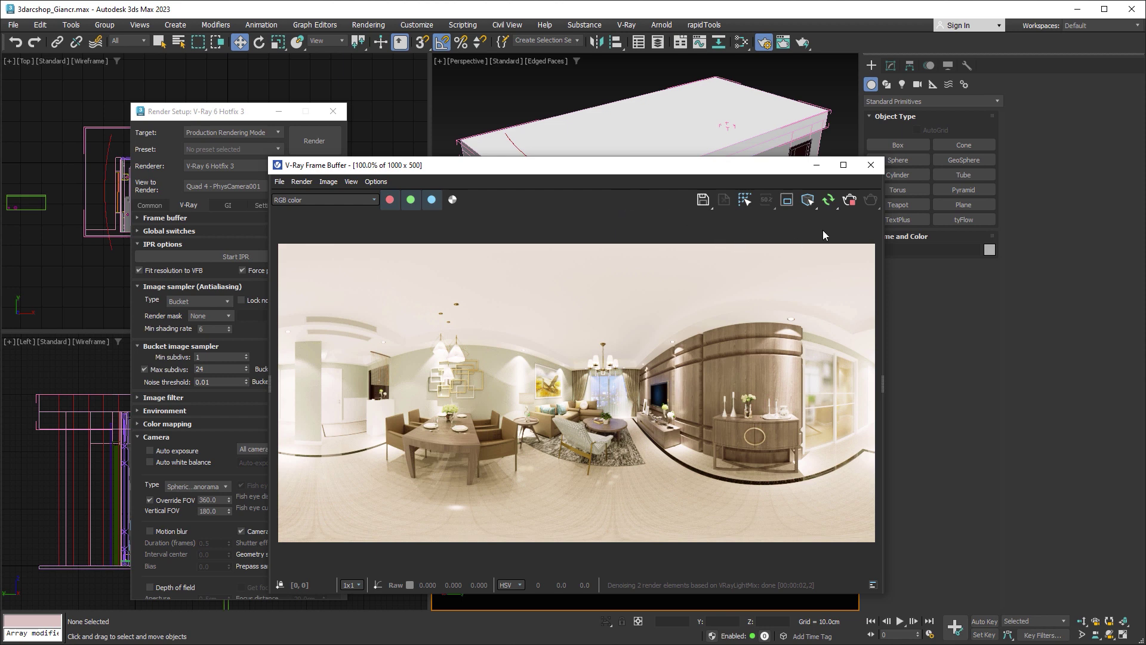
pyautogui.click(850, 200)
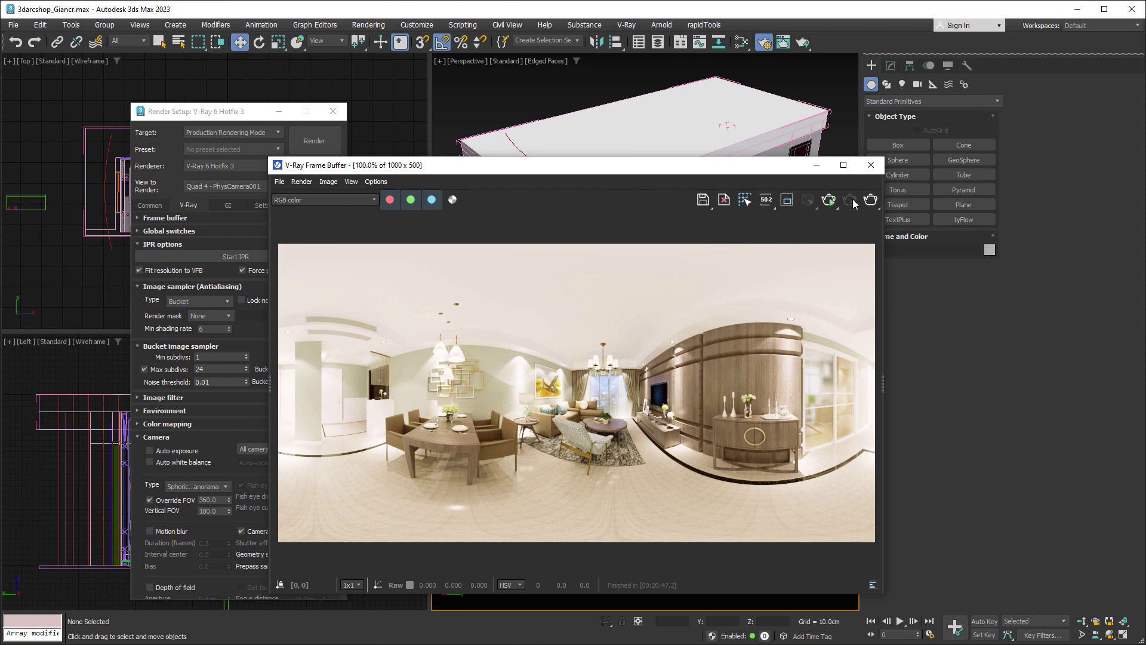
# - Region-render just the dining area of the panorama, stop it early, then disable Region render
pyautogui.click(788, 200)
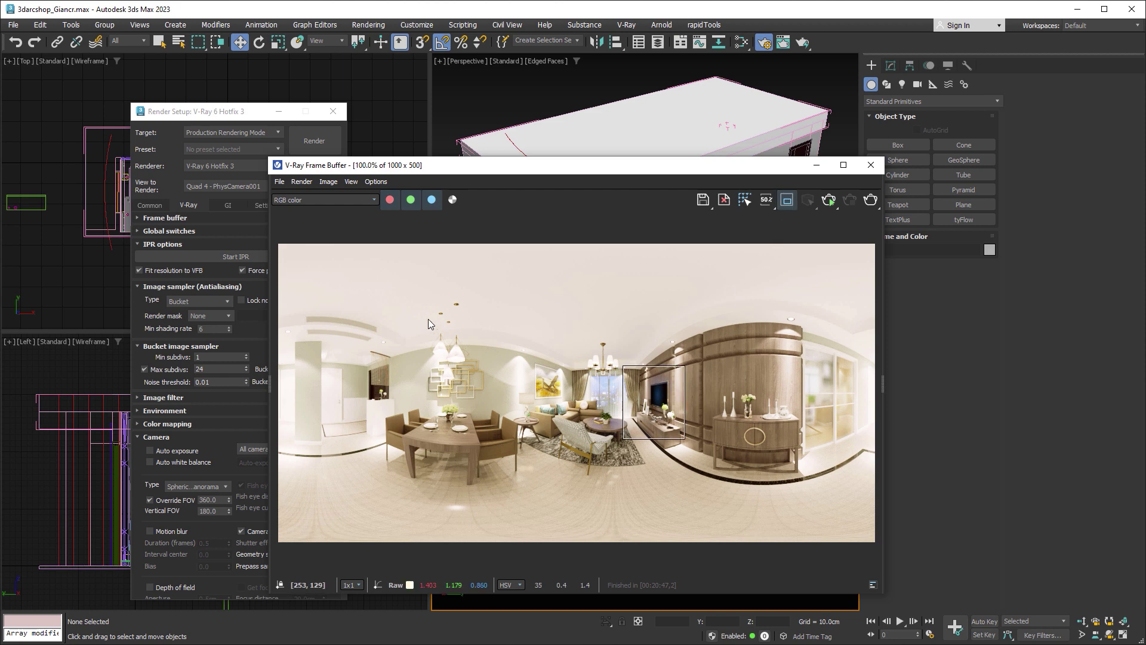
pyautogui.moveTo(410, 317); pyautogui.dragTo(558, 434)
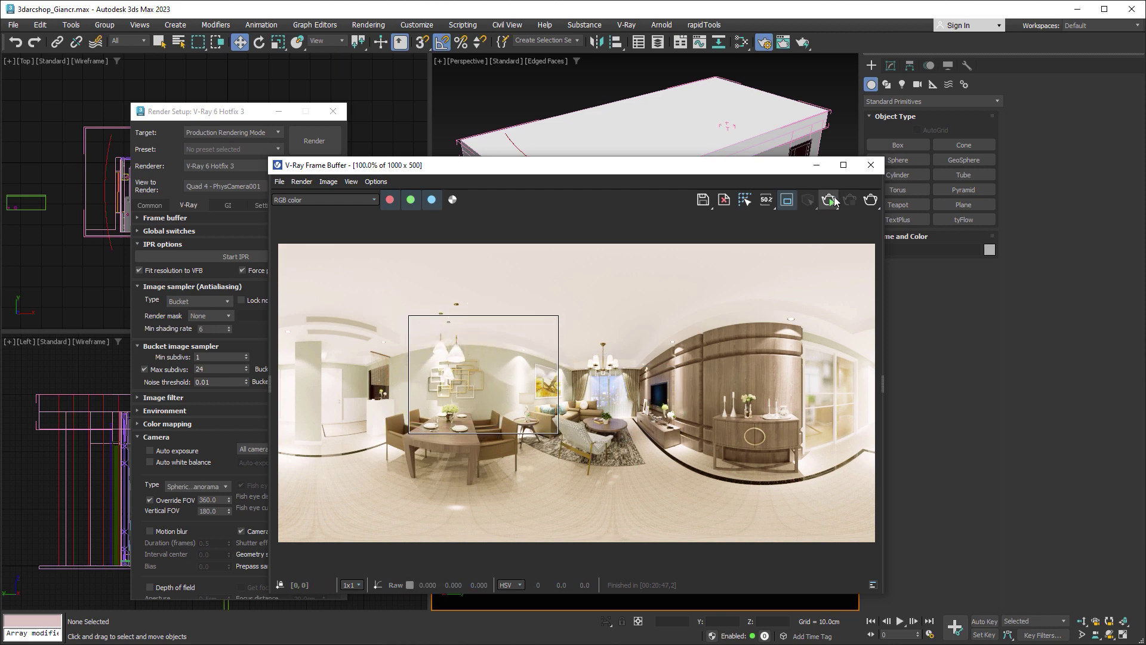
pyautogui.click(830, 201)
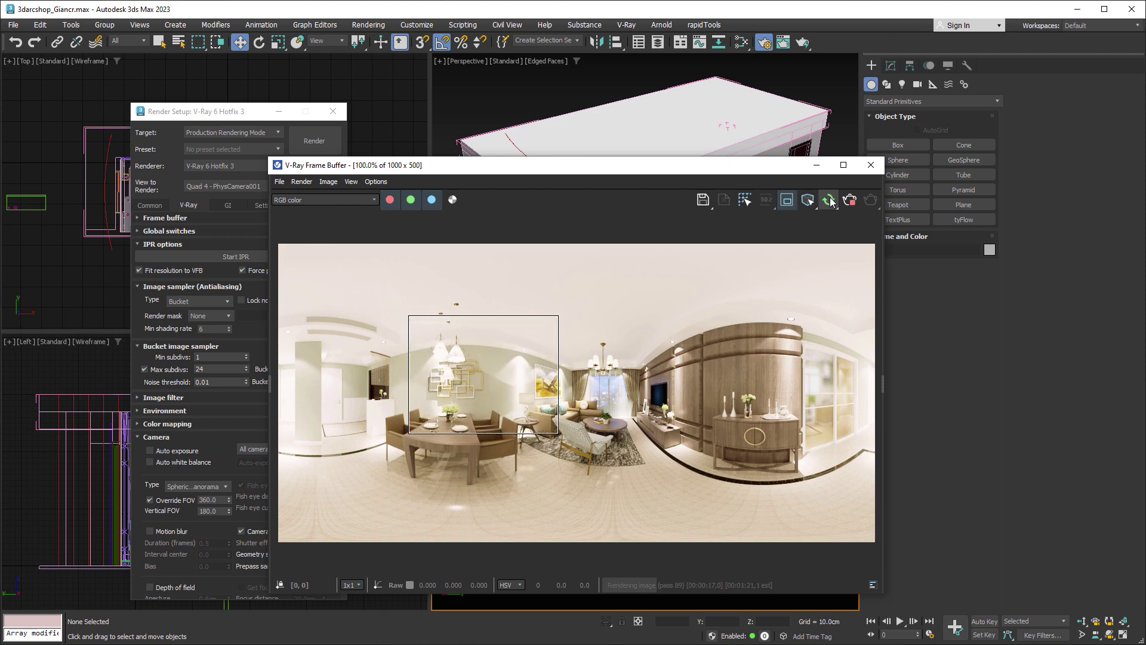
pyautogui.click(851, 200)
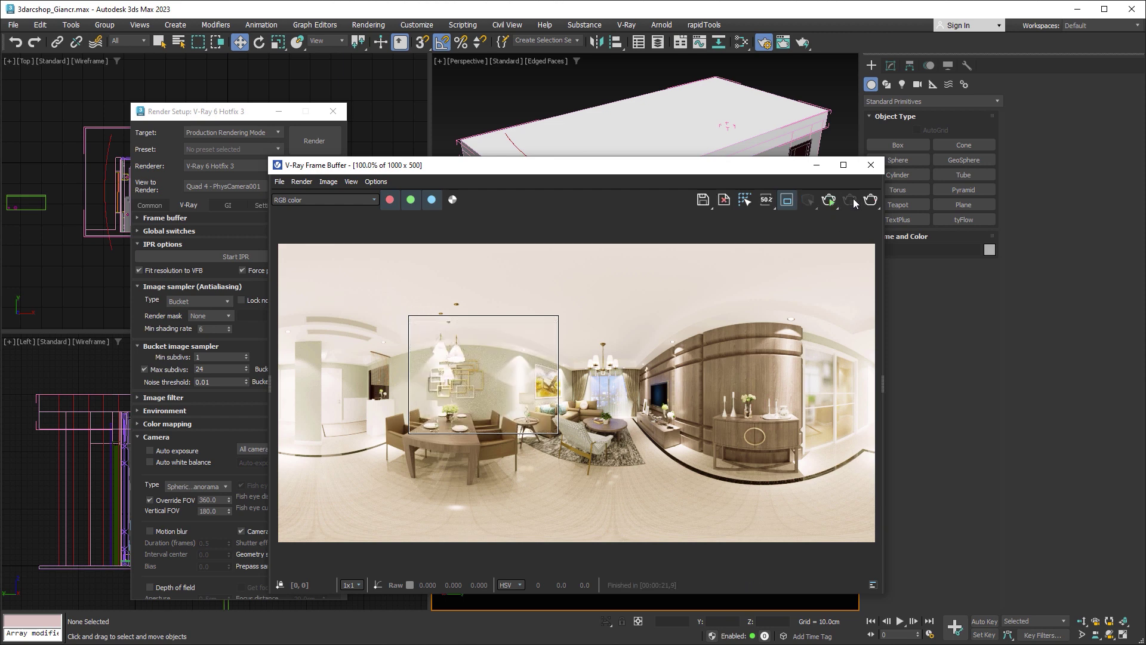
pyautogui.click(787, 201)
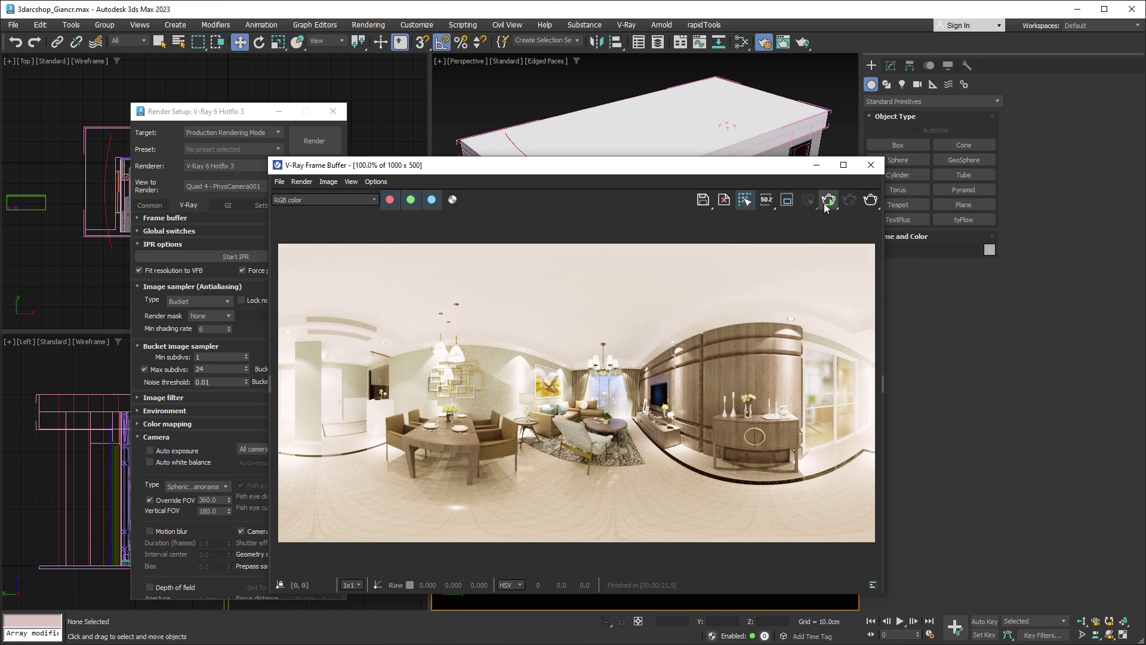
# - Run a brief full panorama render, stop it, and expand the frame buffer's Layers panel
pyautogui.click(829, 200)
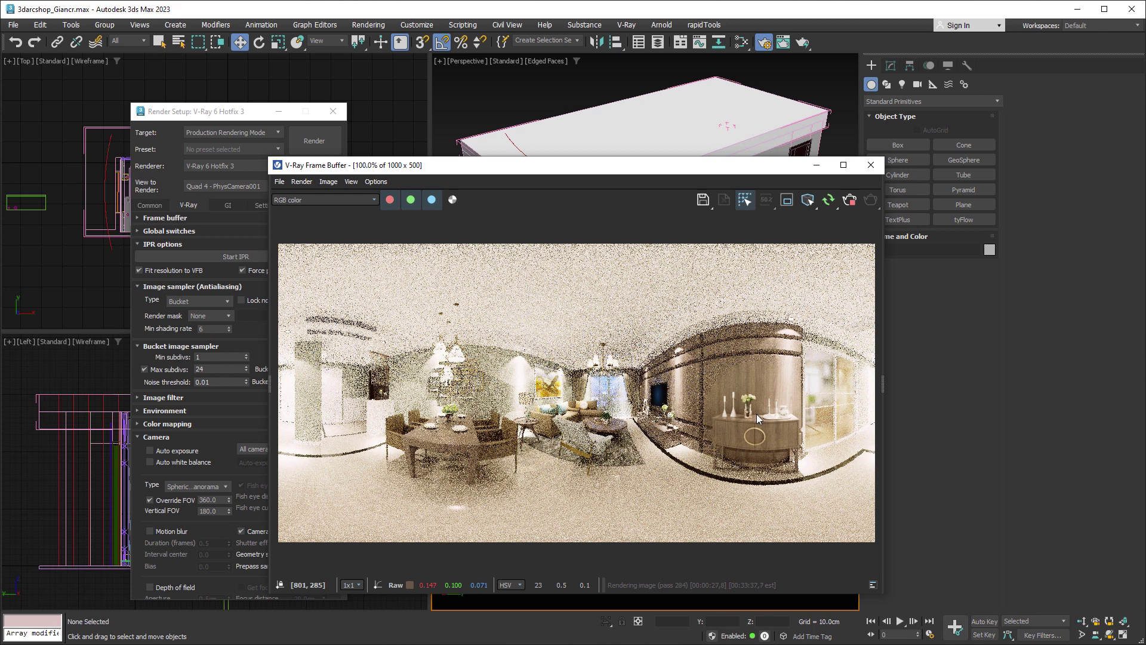
pyautogui.click(850, 201)
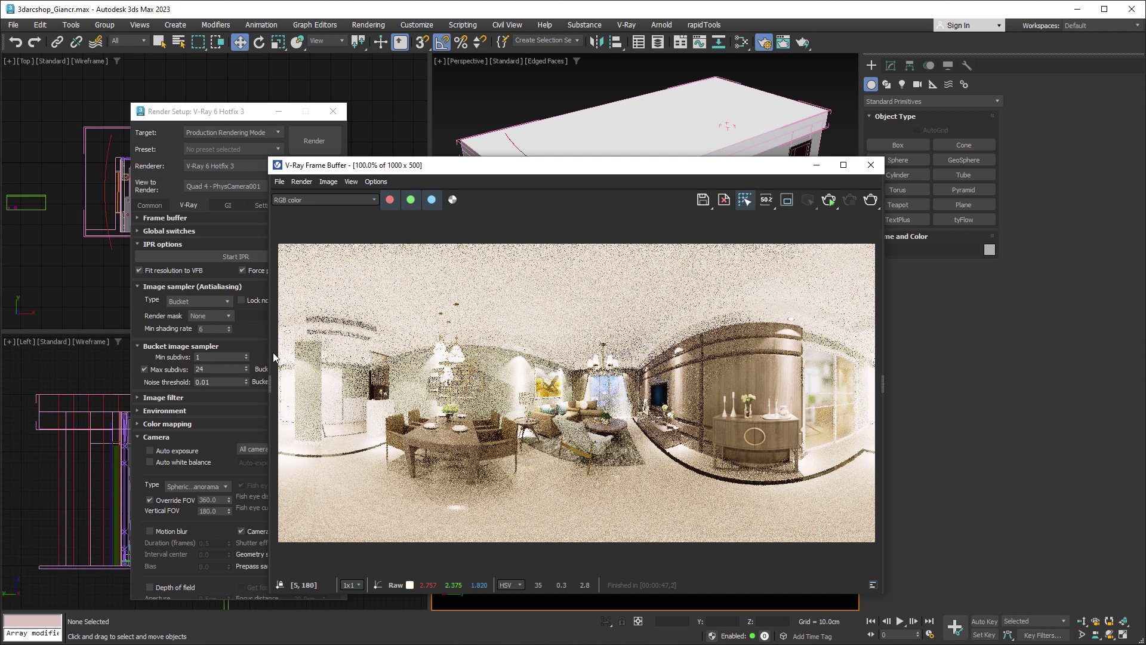
pyautogui.doubleClick(881, 383)
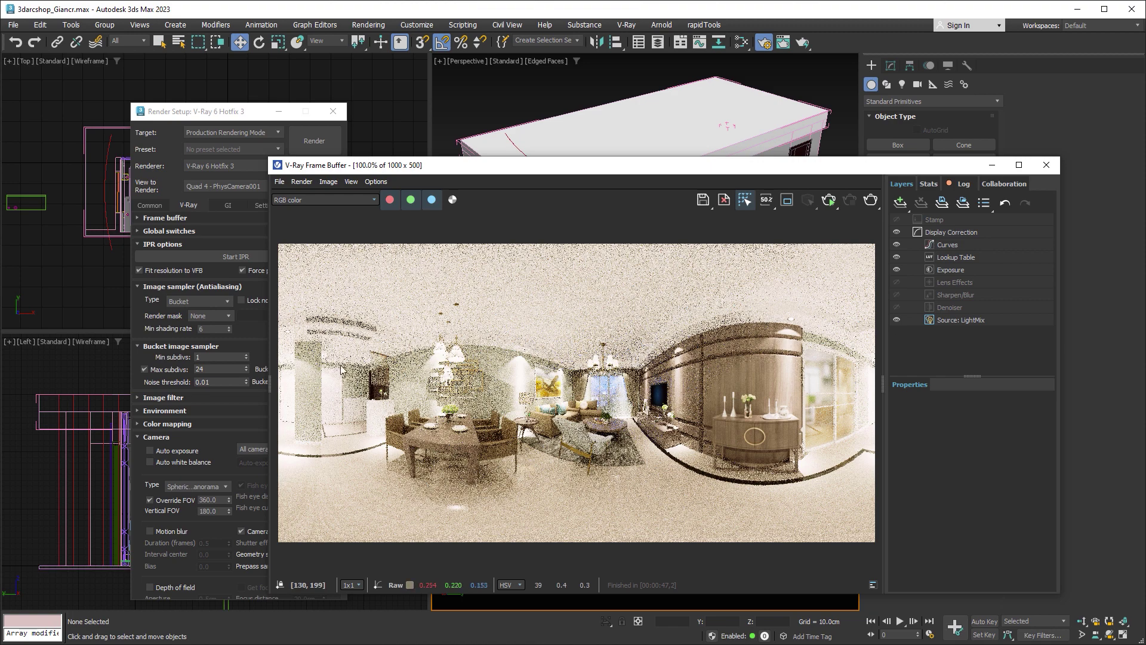
# - Open the History panel and maximize the V-Ray Frame Buffer to full screen
pyautogui.doubleClick(272, 383)
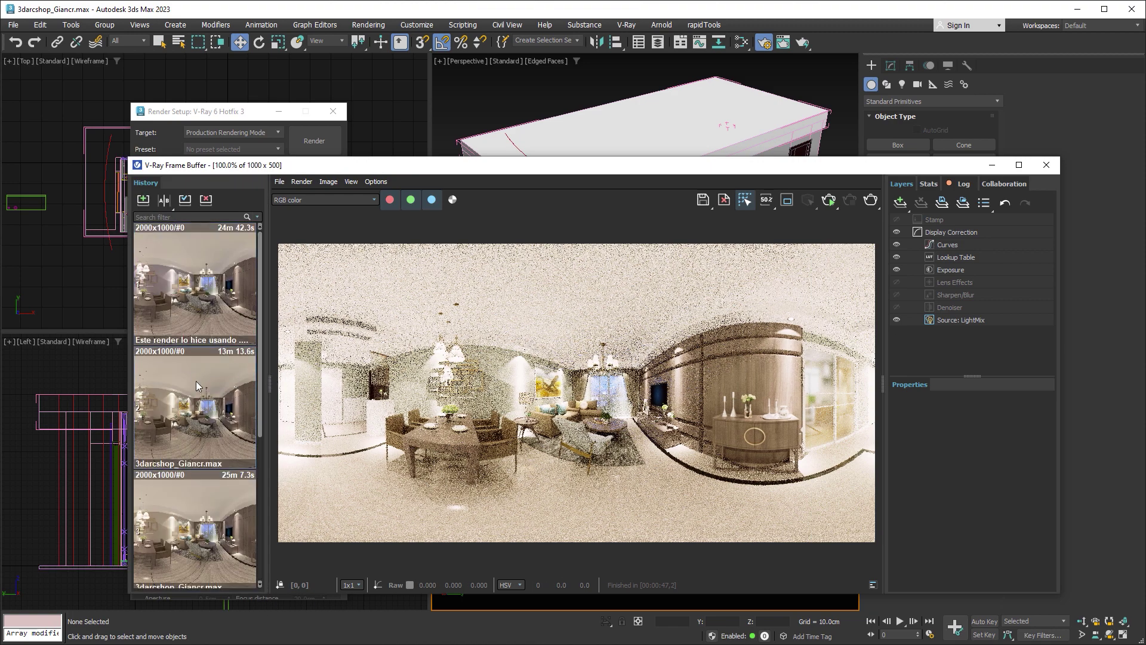
pyautogui.click(1020, 165)
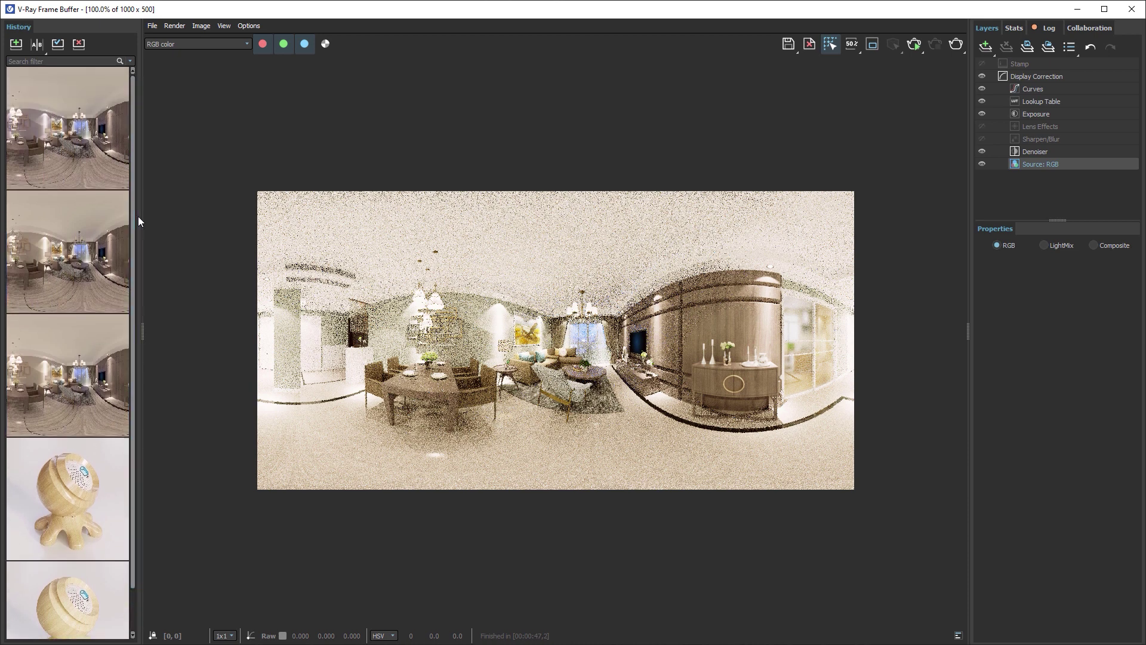
pyautogui.moveTo(67, 126)
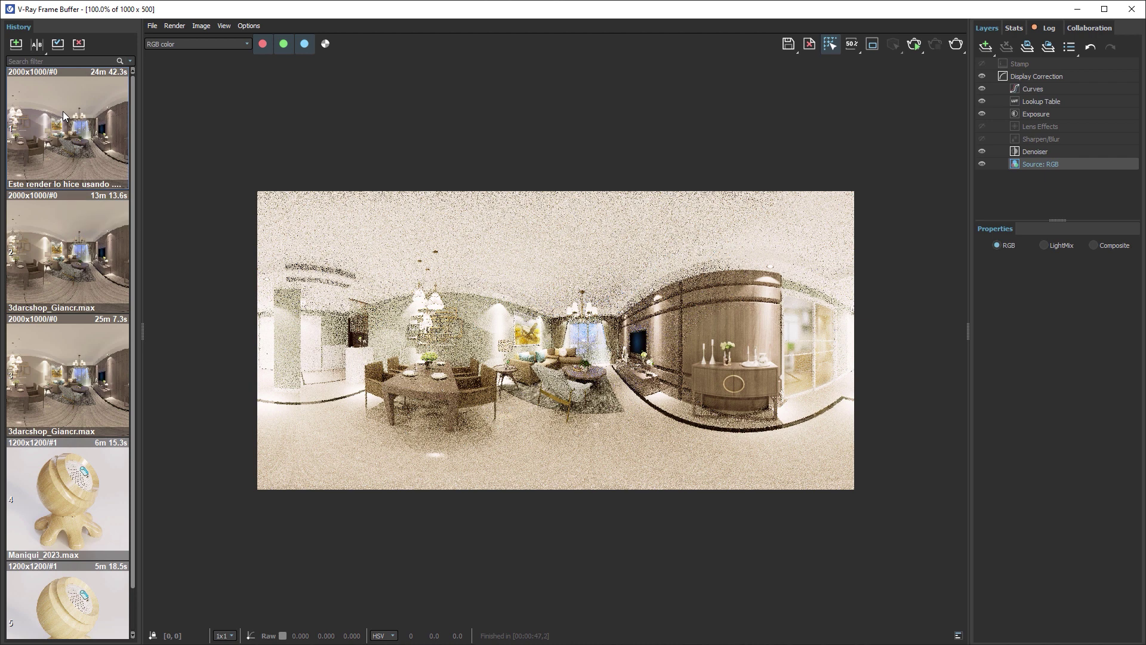
pyautogui.click(249, 25)
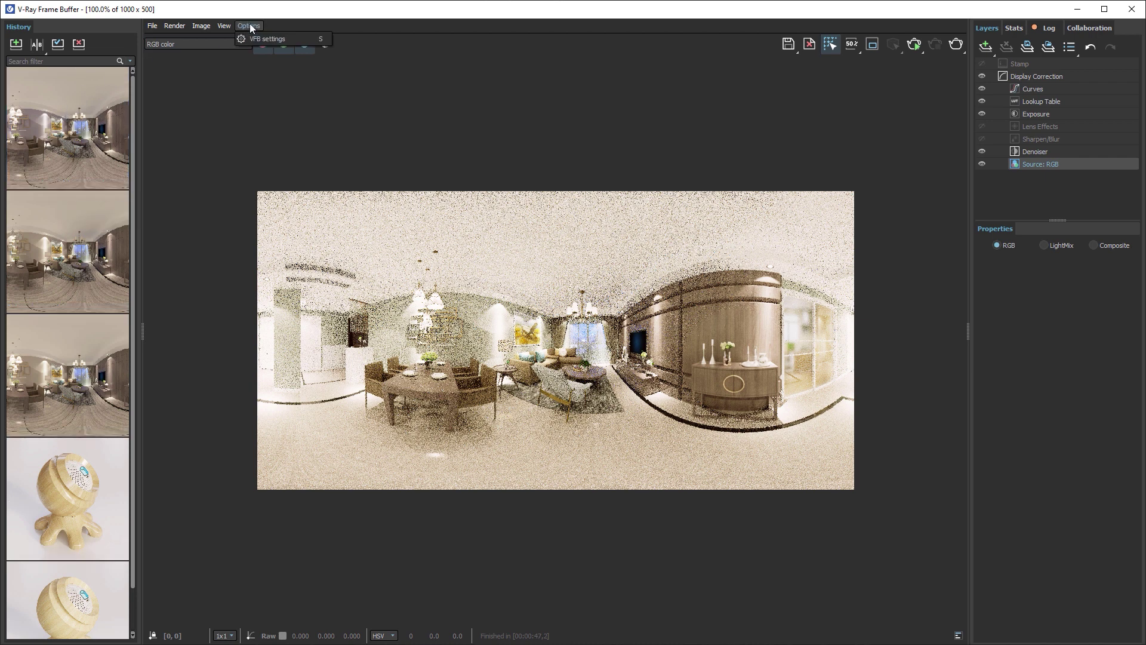
pyautogui.click(288, 38)
pyautogui.moveTo(650, 156); pyautogui.dragTo(525, 106)
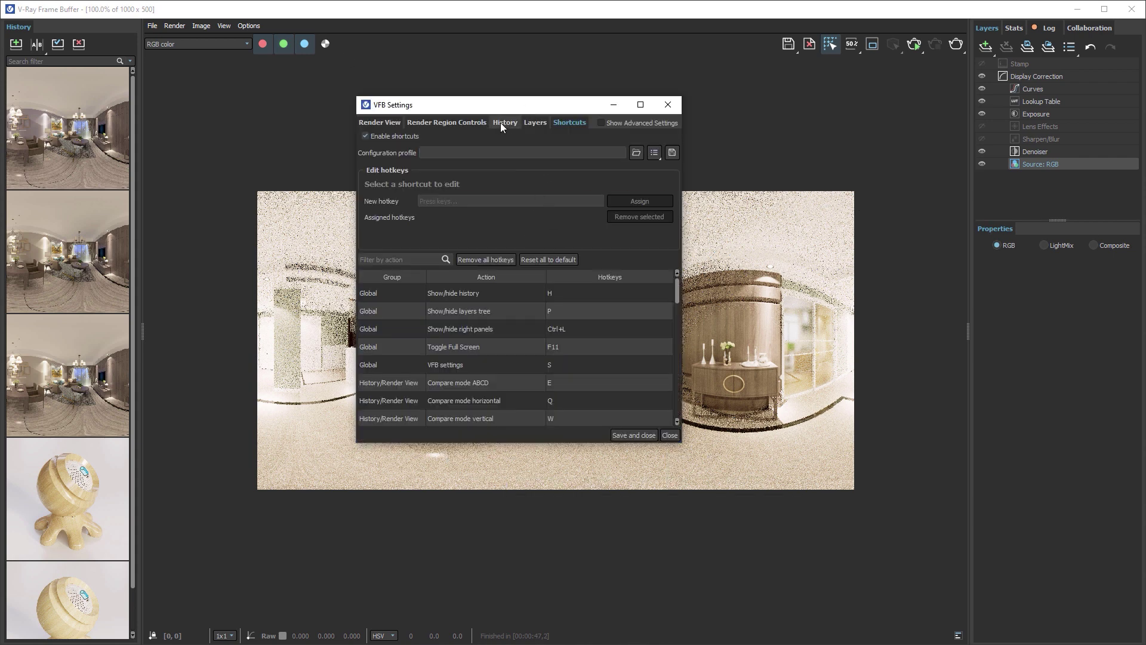
pyautogui.click(506, 123)
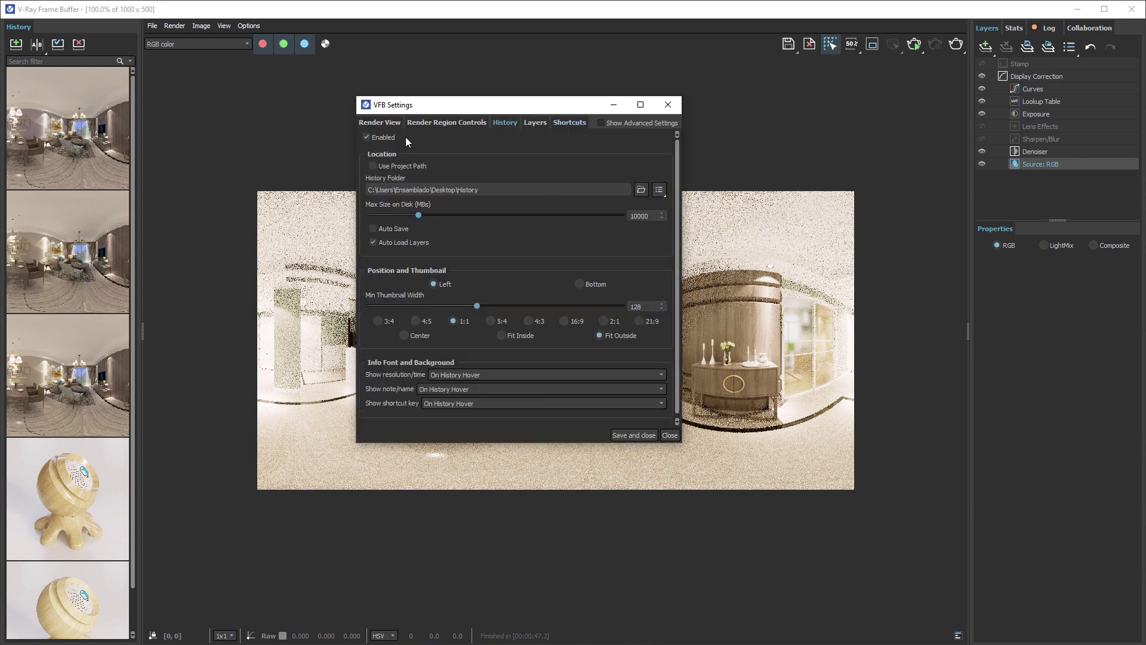
pyautogui.click(367, 137)
pyautogui.click(497, 191)
pyautogui.click(629, 435)
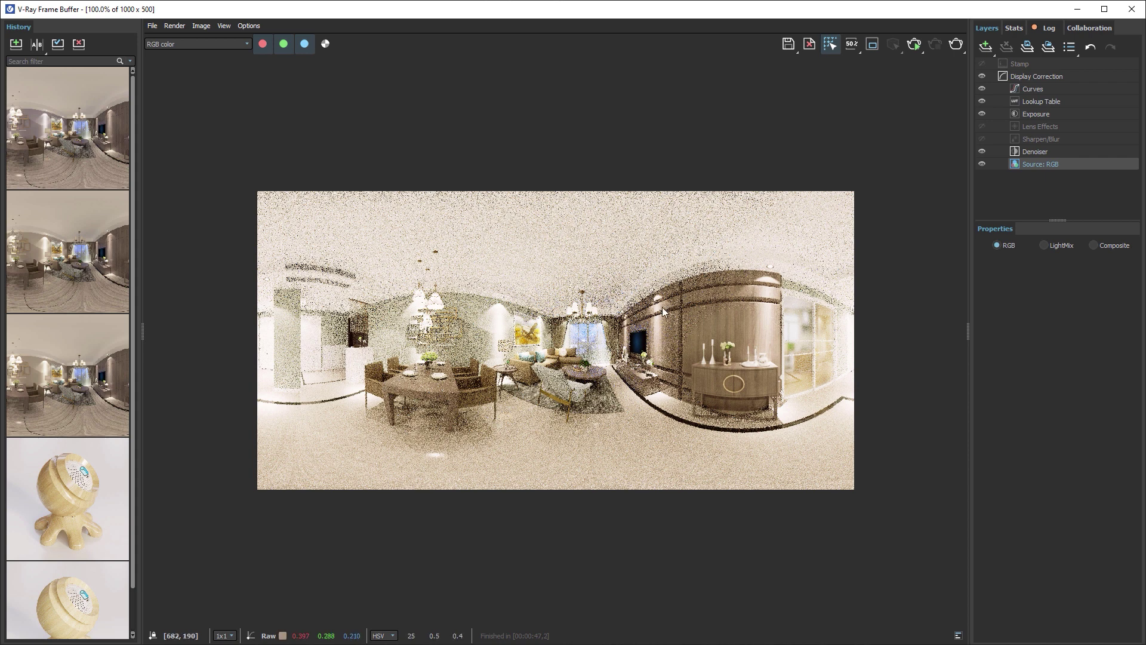
# - Save the current render to history, check the desktop History folder's .vrimg files, then minimize Explorer
pyautogui.click(16, 44)
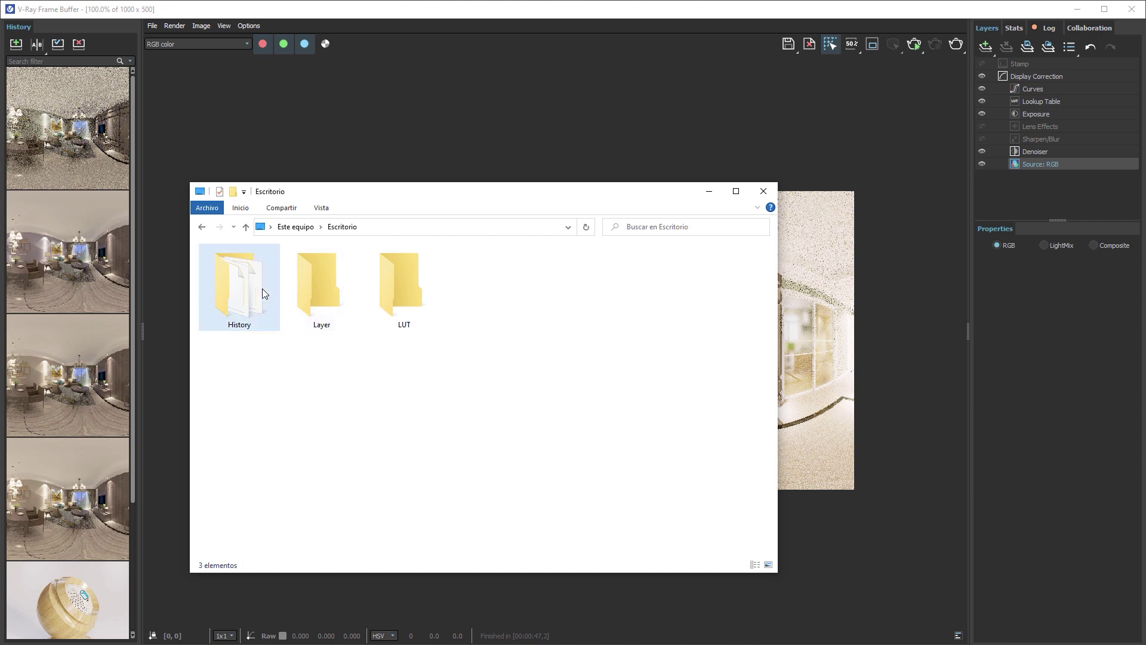
pyautogui.click(245, 286)
pyautogui.doubleClick(245, 287)
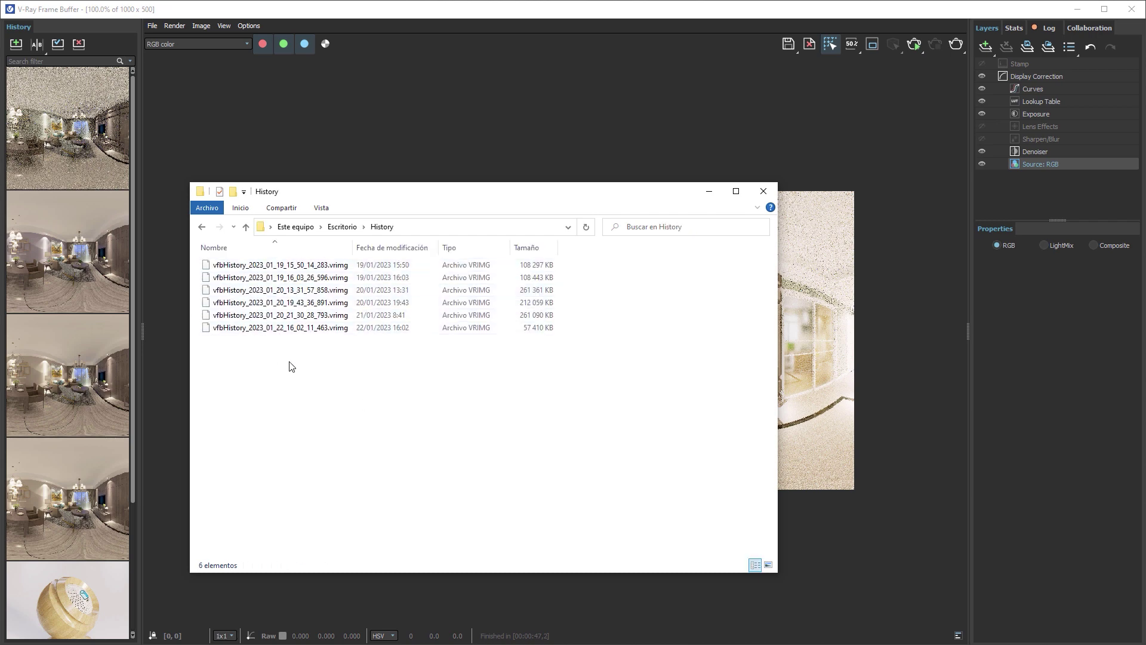
pyautogui.click(342, 227)
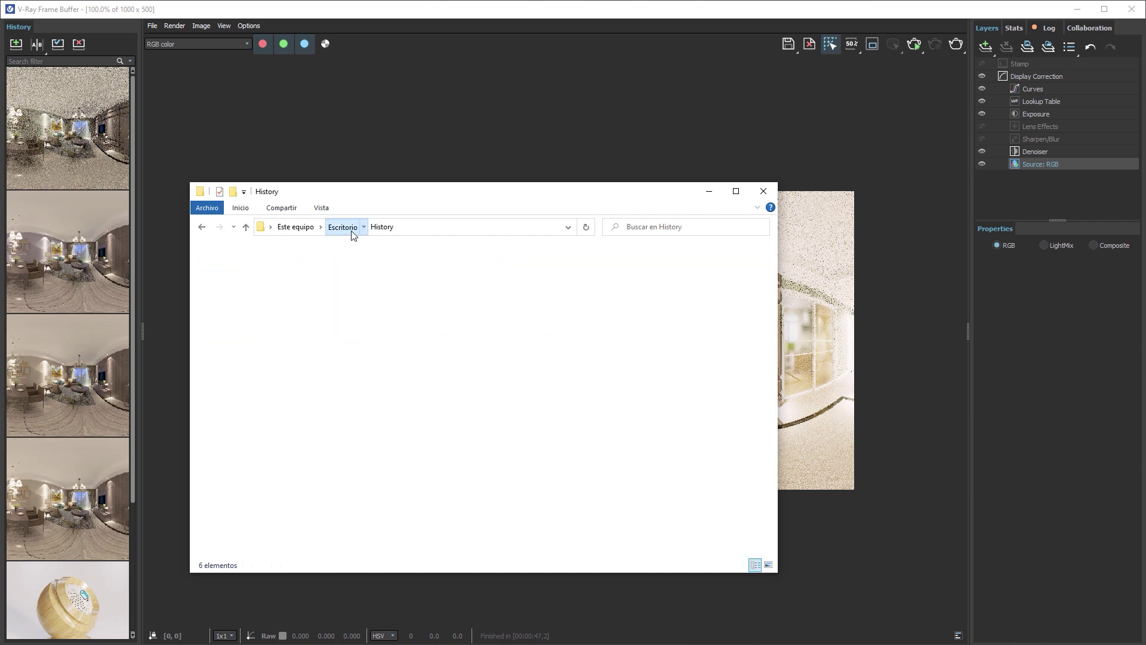
pyautogui.click(710, 192)
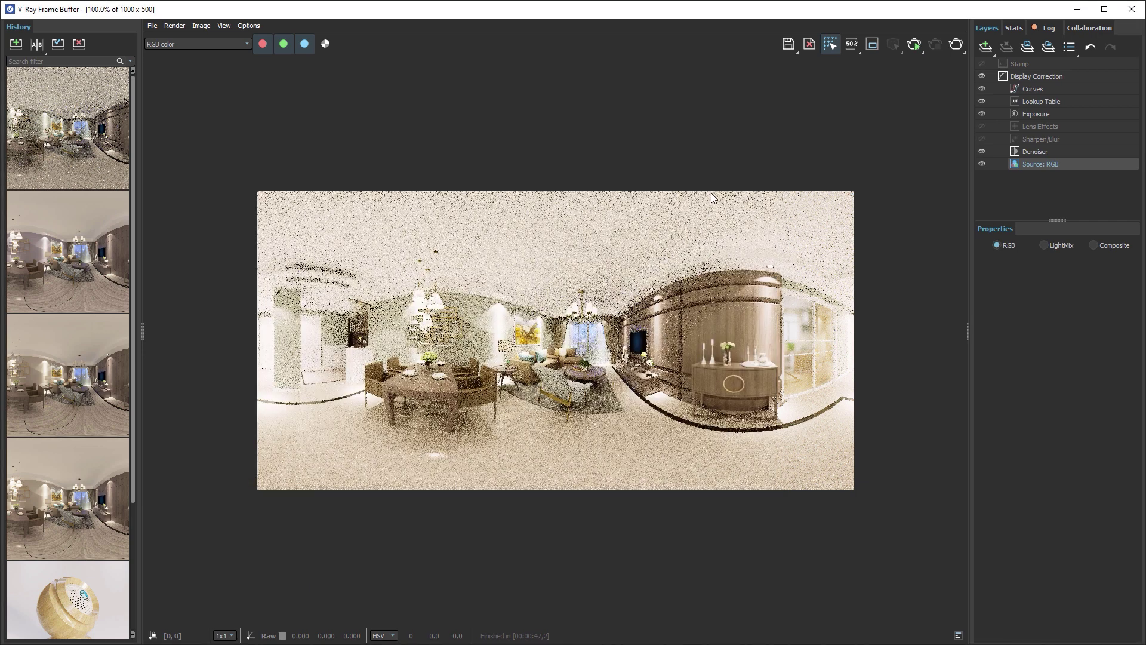
pyautogui.moveTo(67, 127)
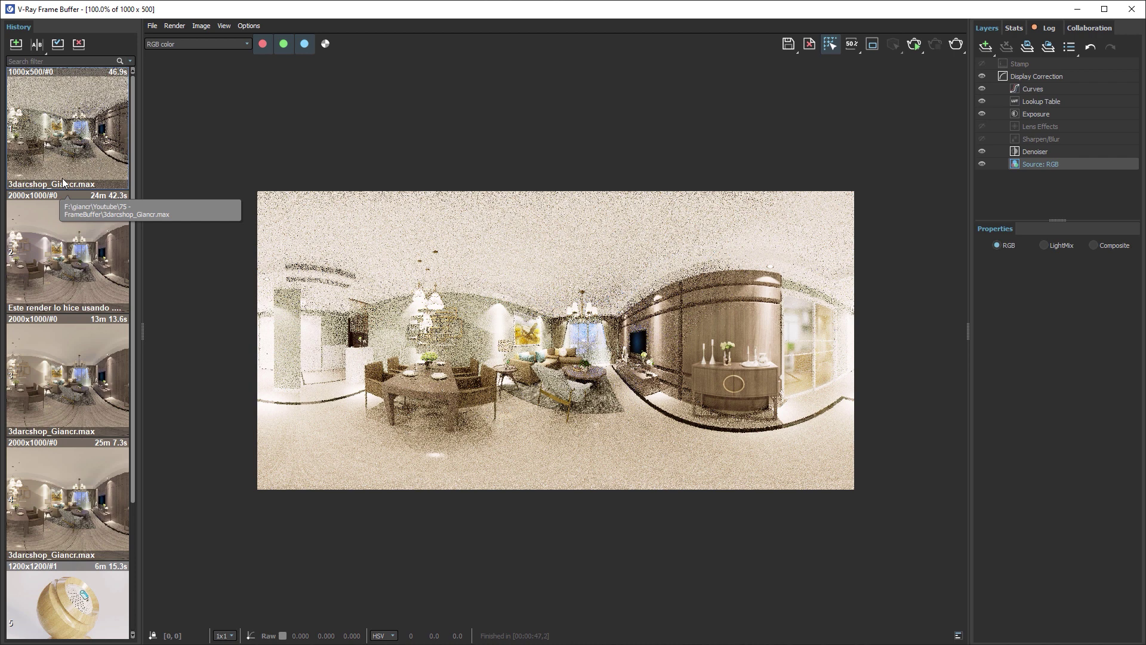
# - Add the note 'Pared con material color verde' to the first history render
pyautogui.rightClick(71, 121)
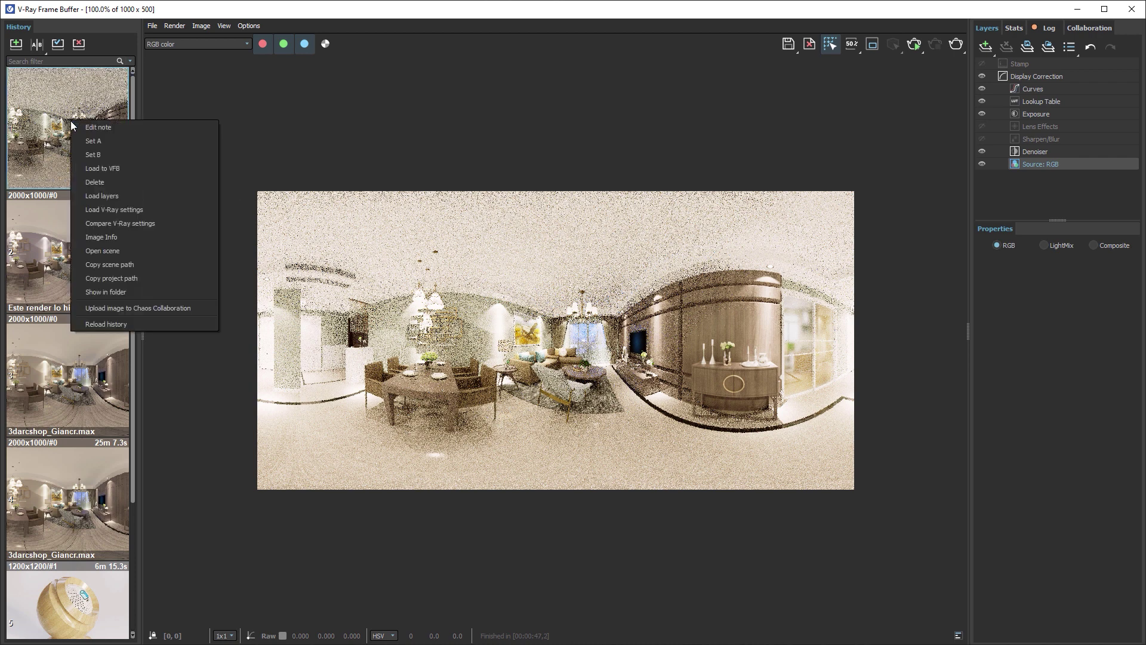
pyautogui.click(103, 127)
pyautogui.write('Pared con material color verde')
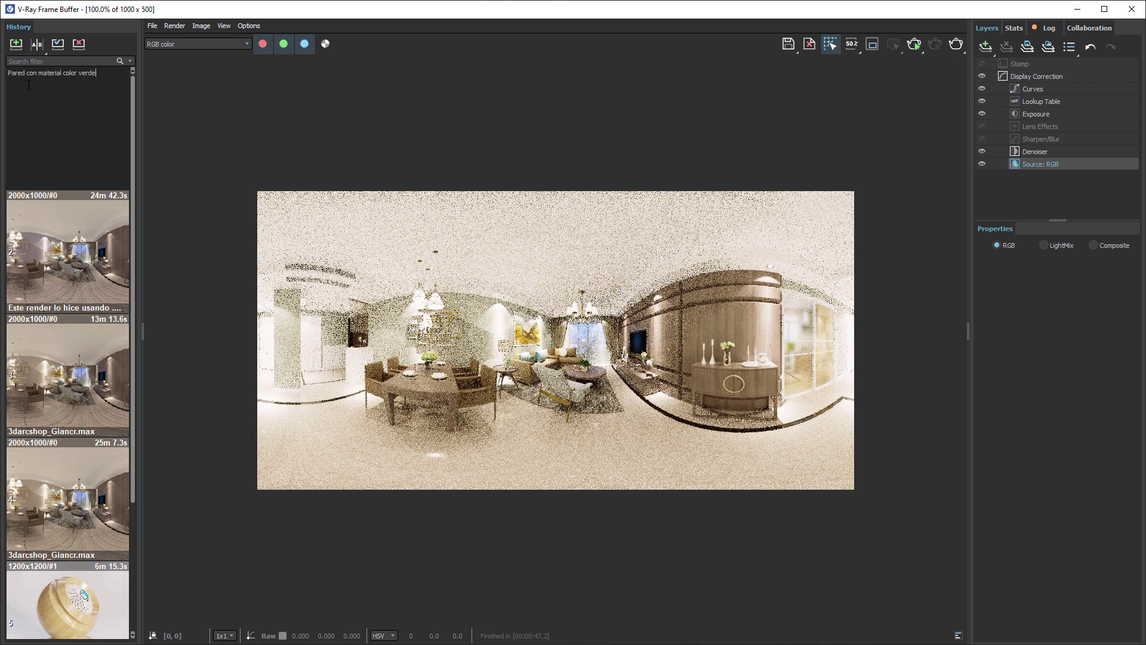
pyautogui.press('Return')
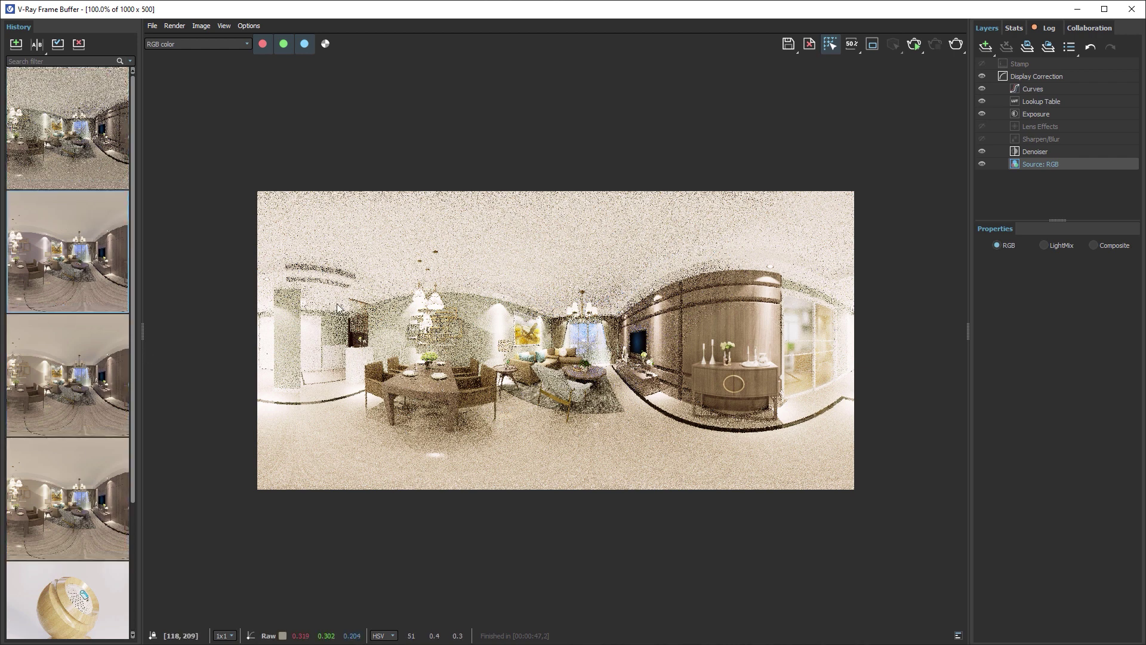
# - Browse the history renders, ending on the Maniqui_2023 mannequin render
pyautogui.click(62, 382)
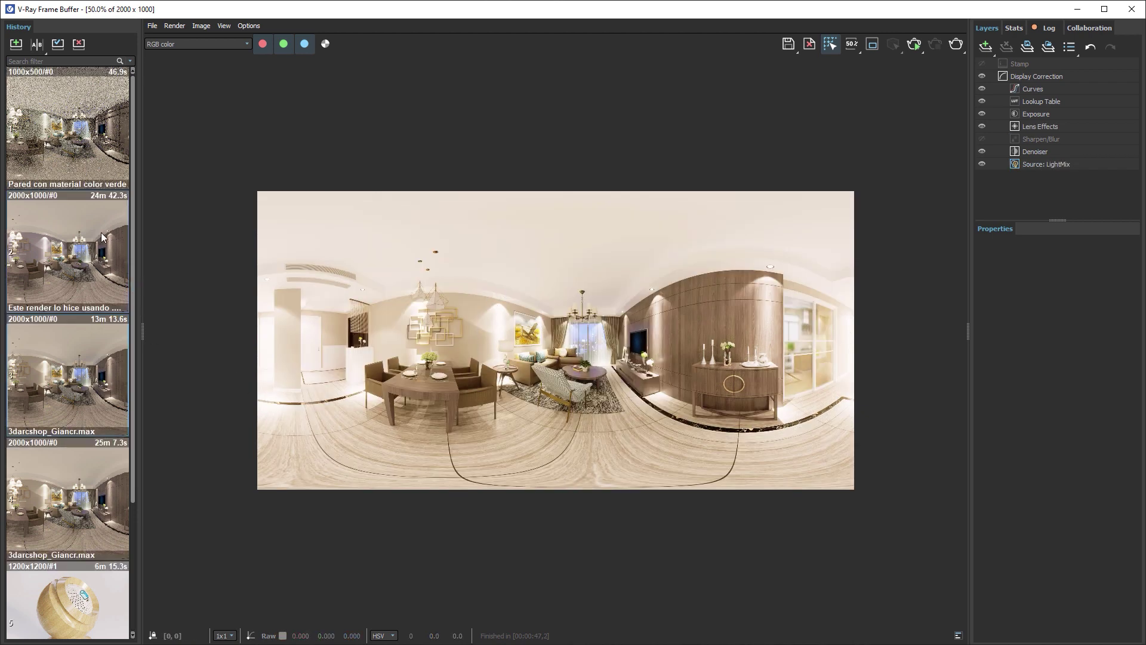
pyautogui.click(83, 143)
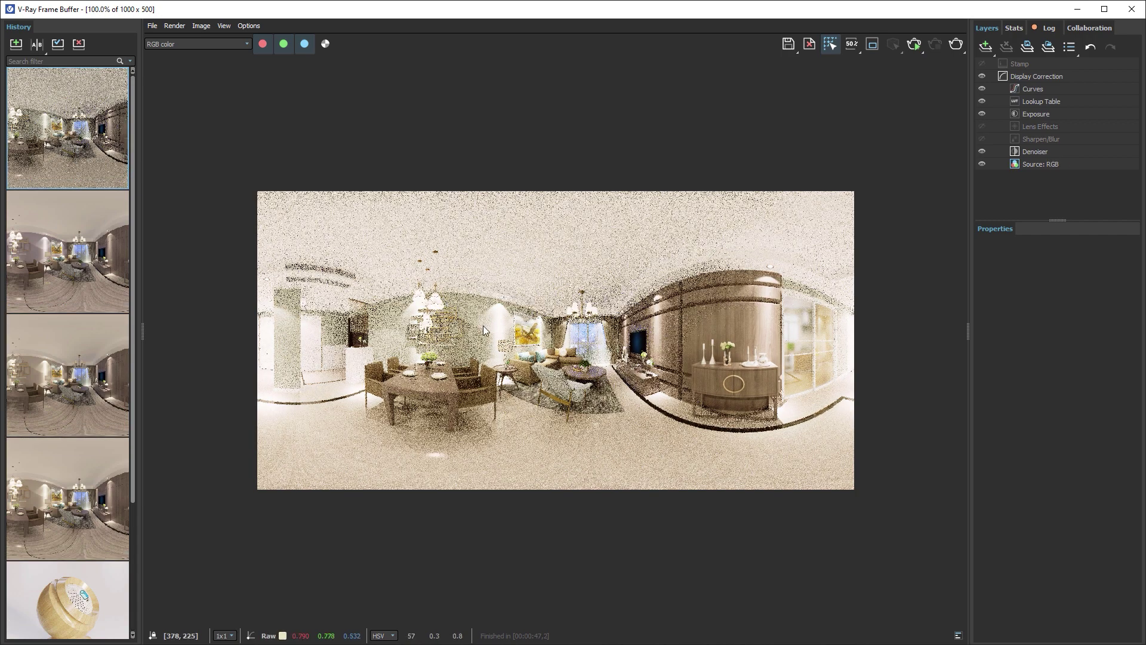
pyautogui.scroll(1, 483, 325)
pyautogui.scroll(-1, 483, 325)
pyautogui.scroll(-3, 101, 424)
pyautogui.click(74, 461)
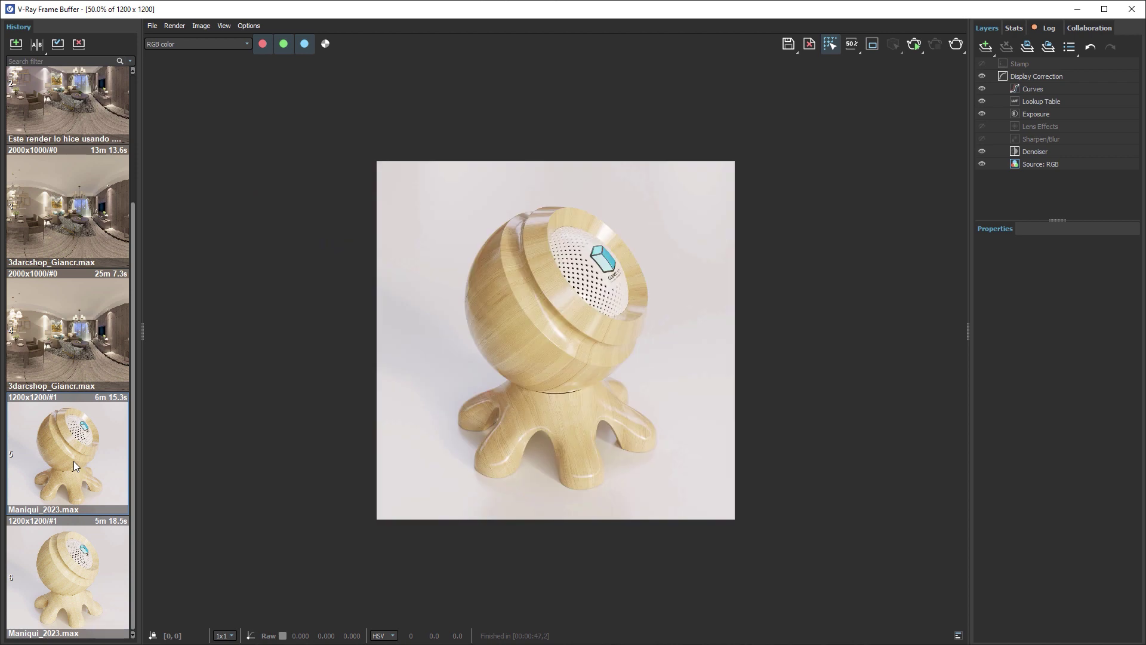
pyautogui.scroll(1, 590, 325)
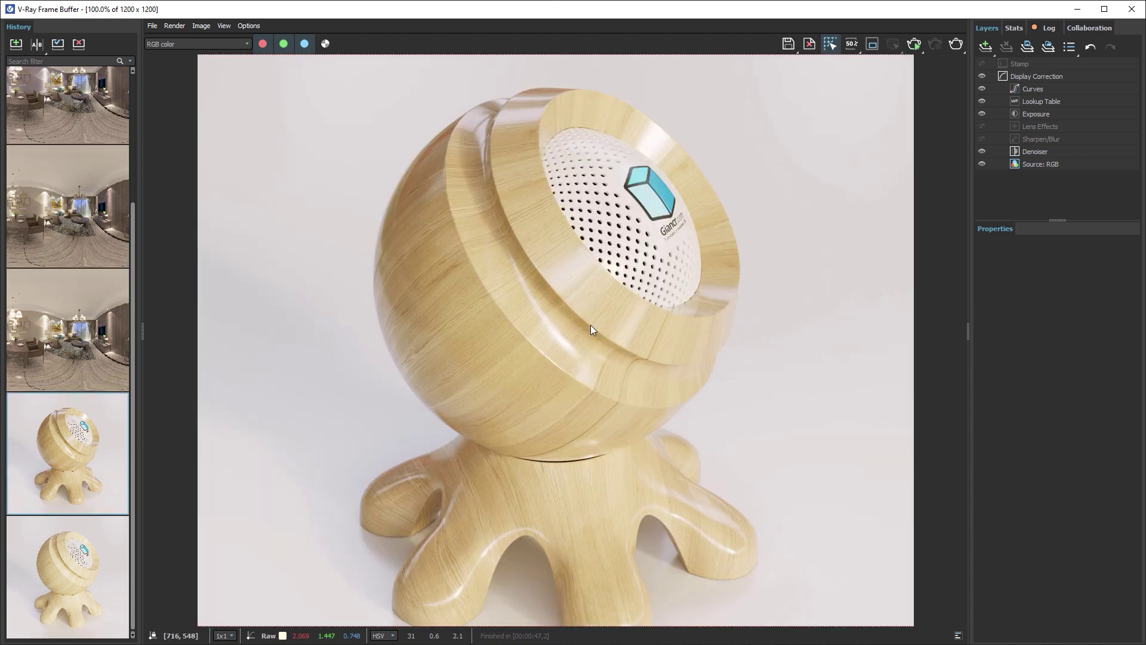
# - Set up an A/B split of the two Maniqui_2023 renders, with B filling most of the view
pyautogui.click(38, 44)
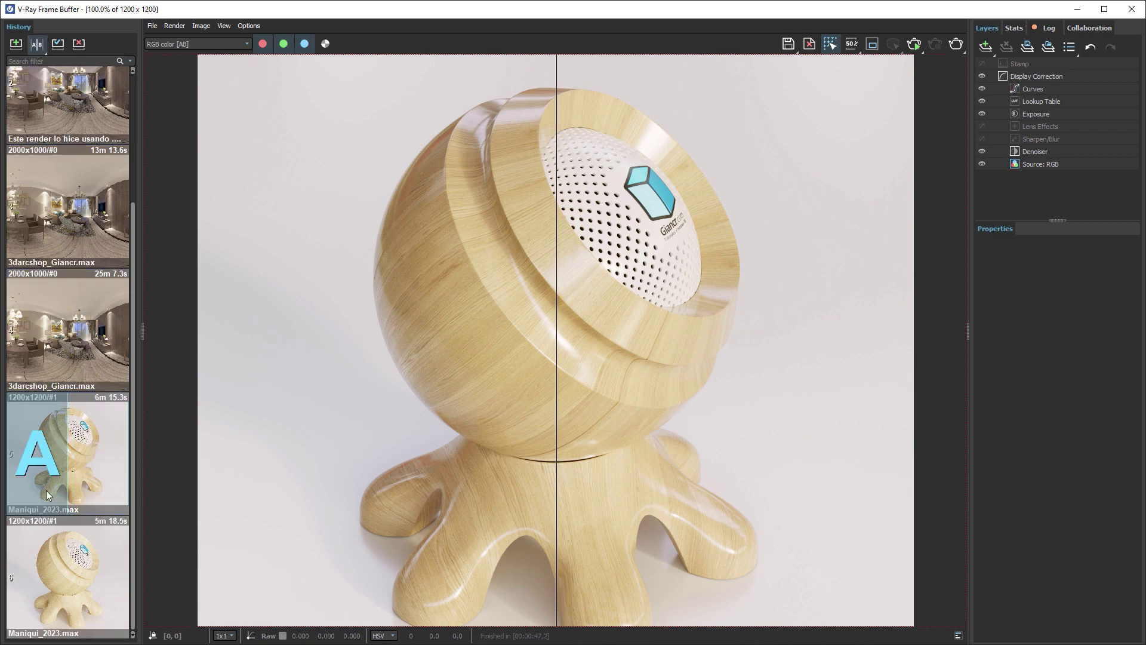
pyautogui.click(99, 567)
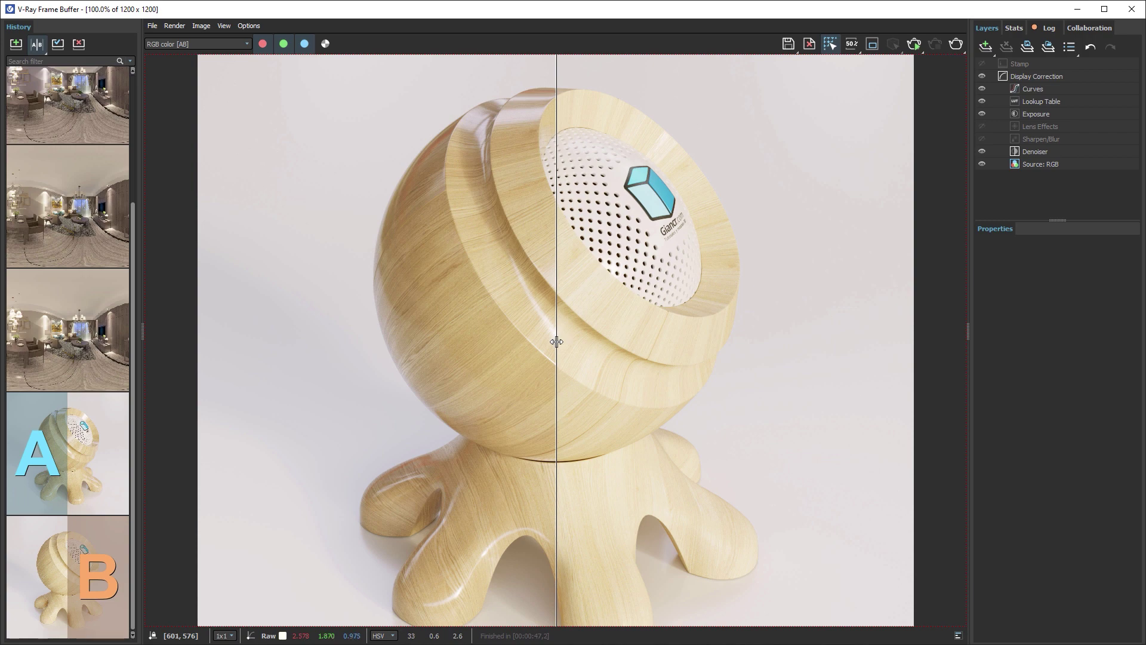
pyautogui.moveTo(557, 342)
pyautogui.mouseDown()
pyautogui.moveTo(782, 365)
pyautogui.moveTo(284, 366)
pyautogui.moveTo(578, 340)
pyautogui.moveTo(803, 358)
pyautogui.moveTo(319, 350)
pyautogui.moveTo(617, 352)
pyautogui.moveTo(768, 368)
pyautogui.moveTo(540, 352)
pyautogui.mouseUp()
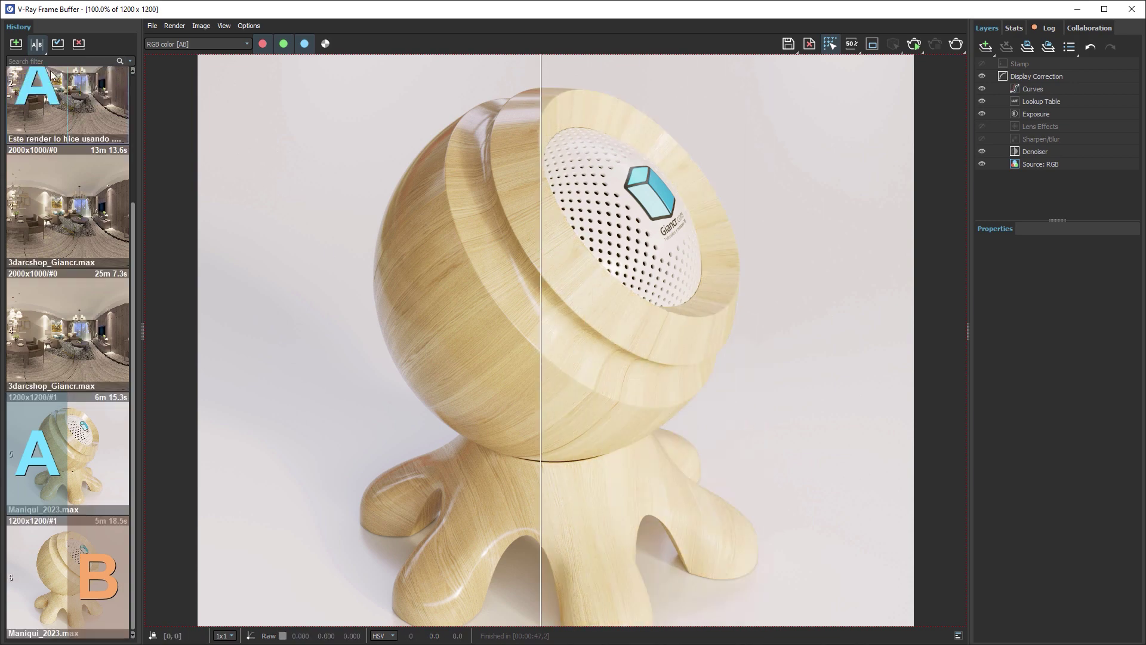
pyautogui.click(41, 49)
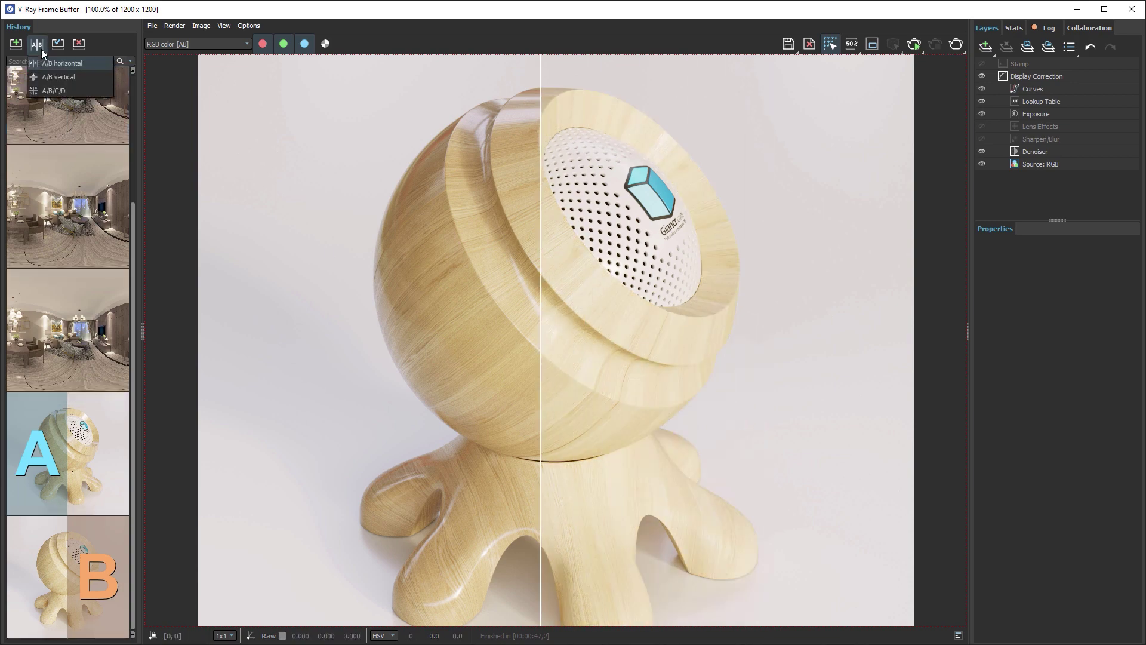
# - Compare history panoramas 1 and 2 in an A/B vertical split, moving the split line up
pyautogui.click(75, 78)
pyautogui.moveTo(133, 228); pyautogui.dragTo(139, 102)
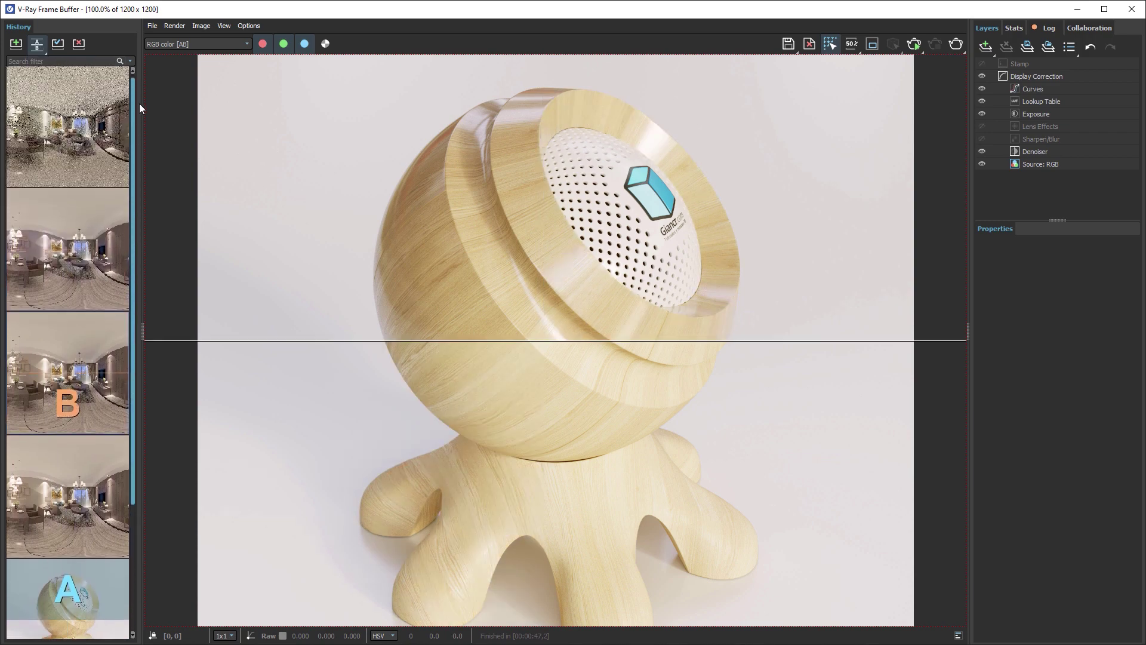
pyautogui.click(68, 104)
pyautogui.click(72, 279)
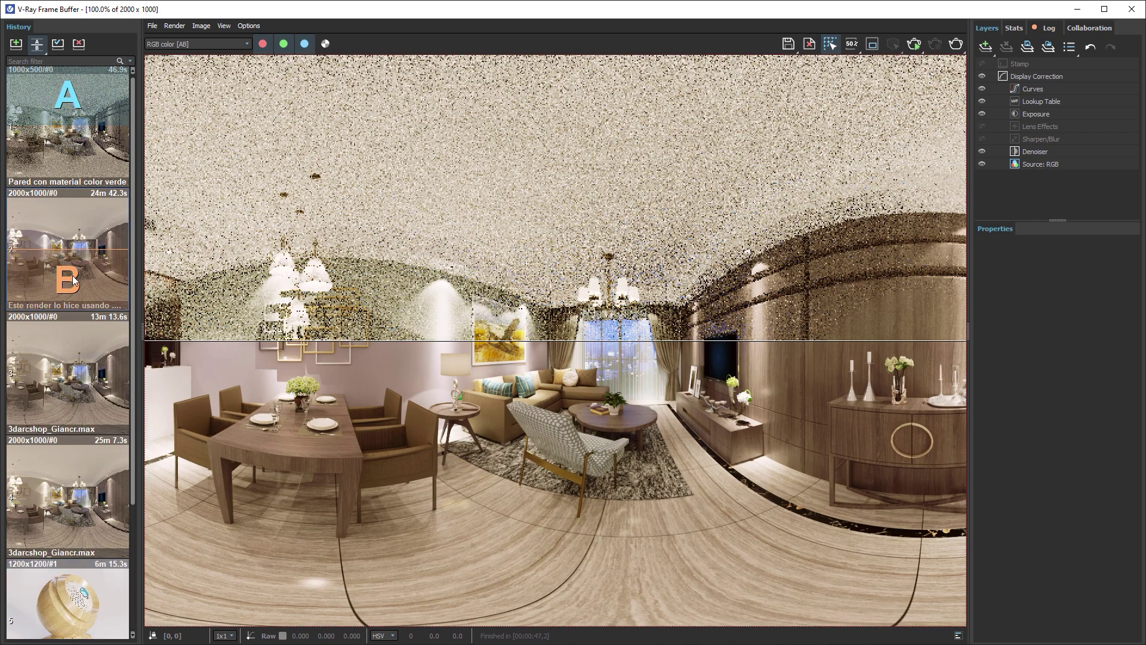
pyautogui.moveTo(536, 341)
pyautogui.mouseDown()
pyautogui.moveTo(540, 131)
pyautogui.moveTo(577, 119)
pyautogui.moveTo(576, 68)
pyautogui.moveTo(572, 555)
pyautogui.moveTo(571, 339)
pyautogui.mouseUp()
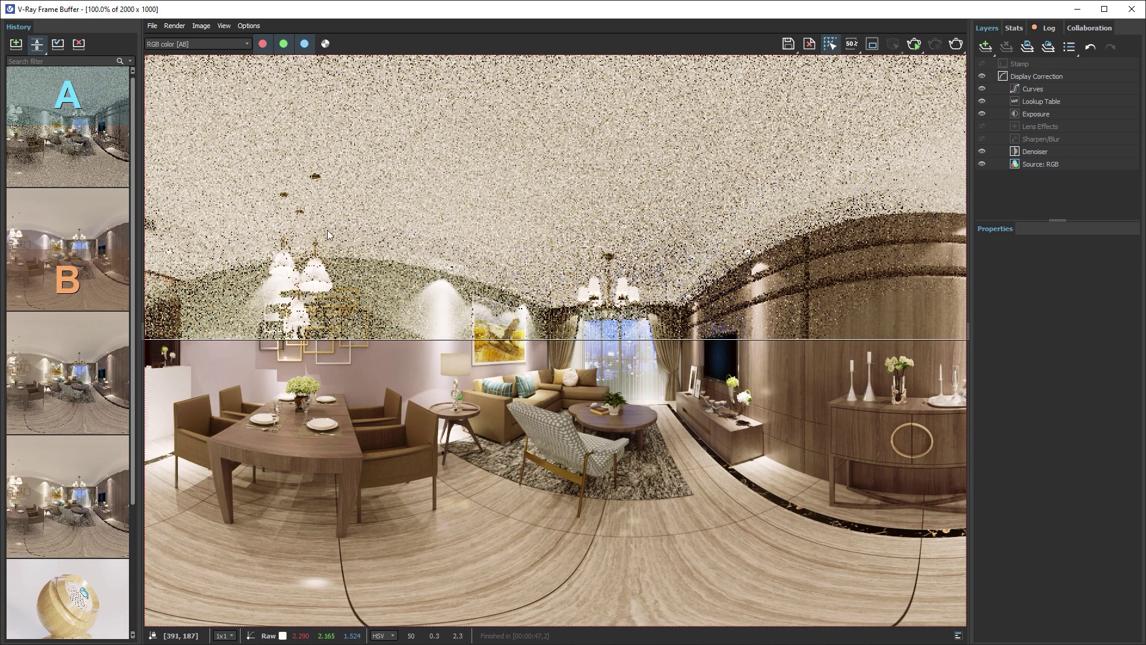
pyautogui.click(40, 50)
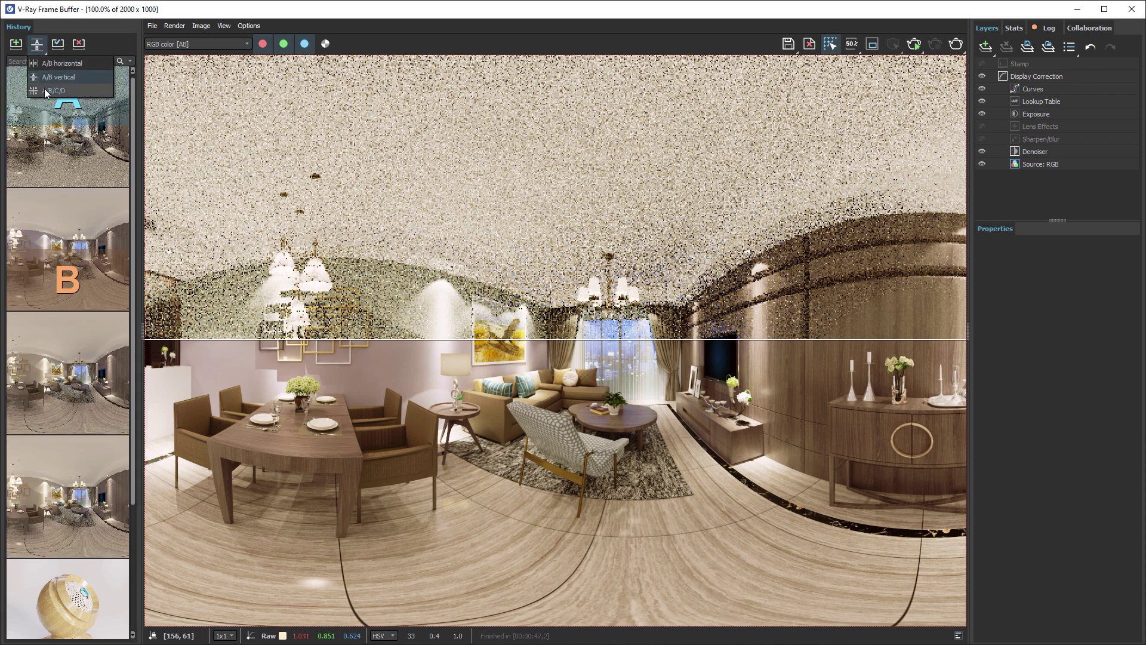
# - Compare four interior renders in an A/B/C/D split, recentre the crosshair, then turn comparison off
pyautogui.click(67, 90)
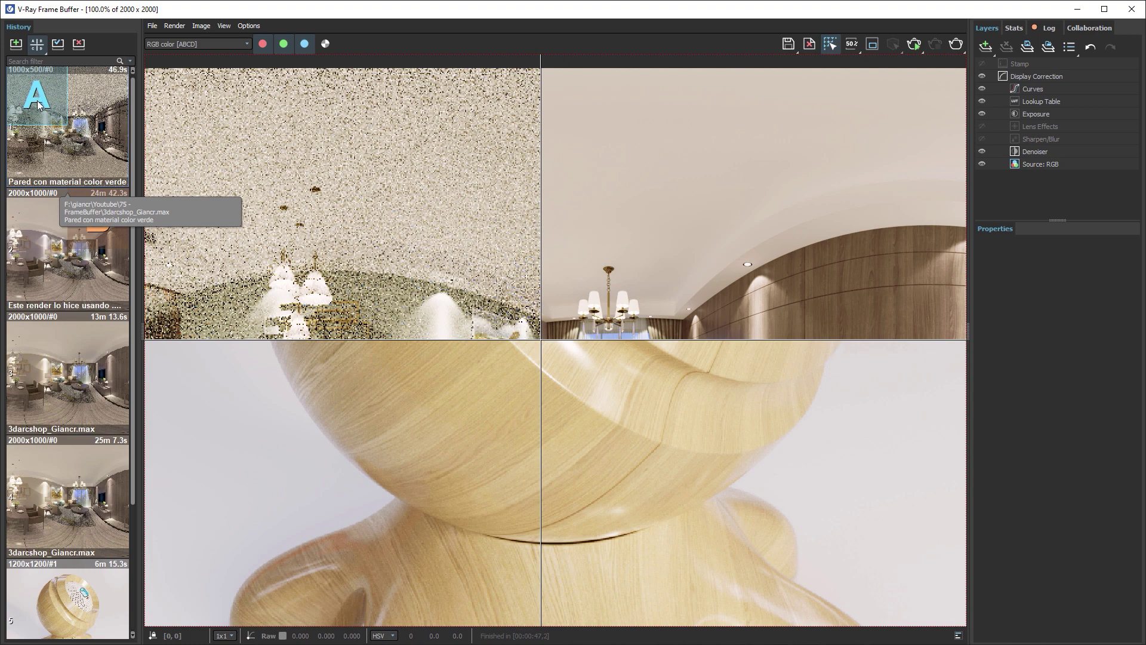
pyautogui.click(97, 220)
pyautogui.click(36, 401)
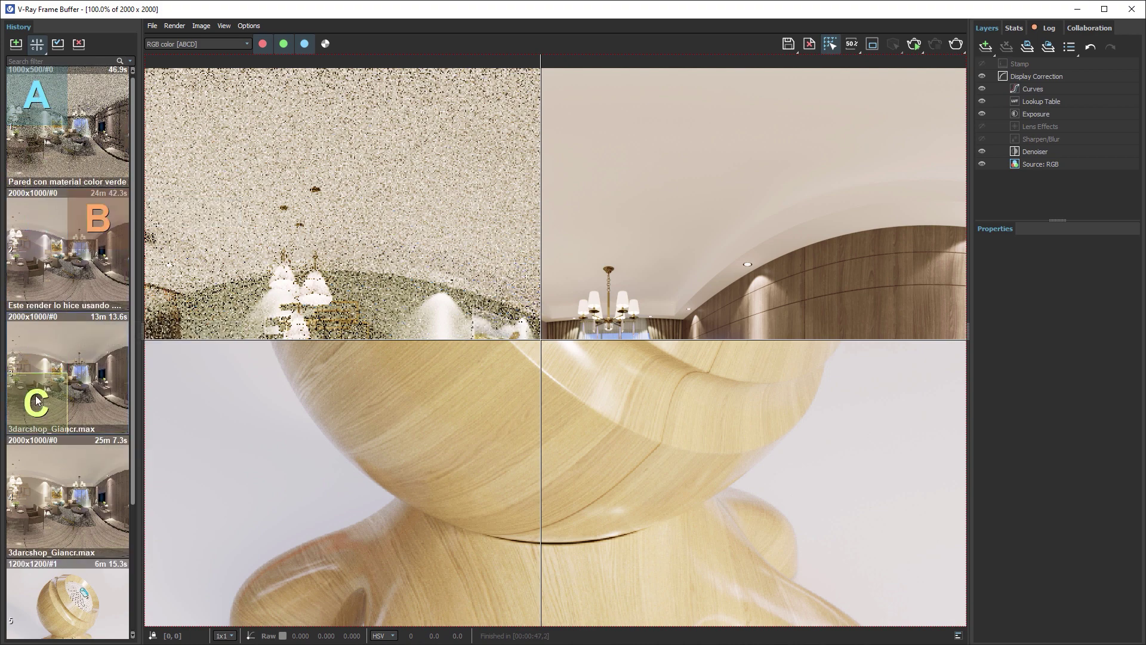
pyautogui.click(97, 527)
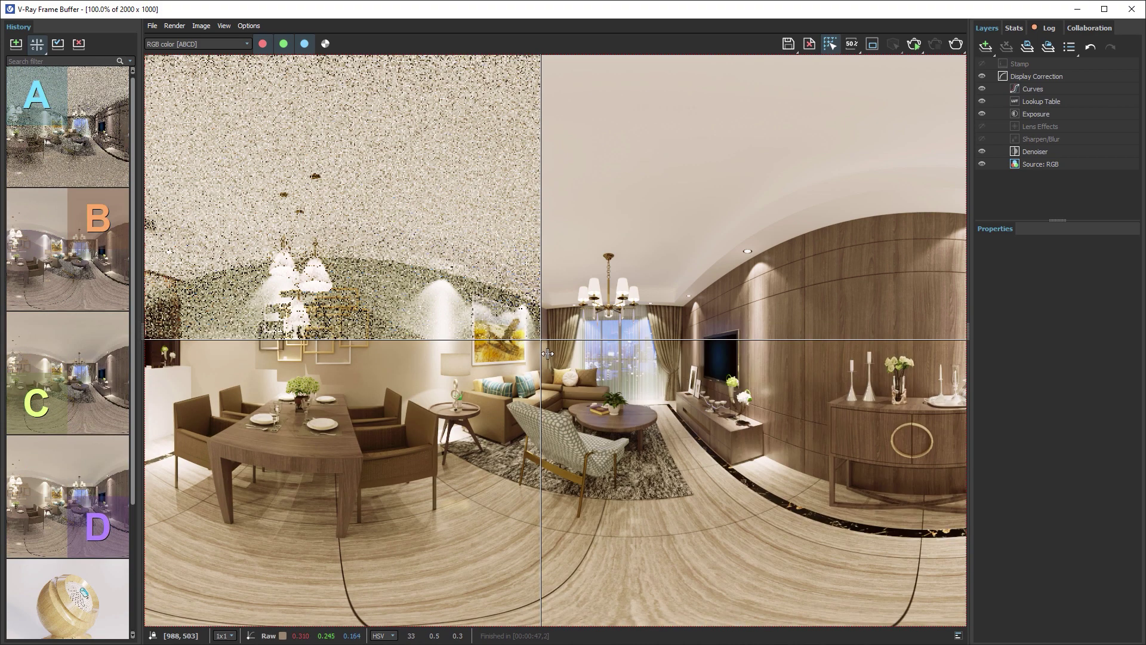
pyautogui.moveTo(547, 354)
pyautogui.mouseDown()
pyautogui.moveTo(639, 523)
pyautogui.moveTo(271, 197)
pyautogui.moveTo(705, 447)
pyautogui.moveTo(540, 539)
pyautogui.moveTo(660, 330)
pyautogui.moveTo(651, 218)
pyautogui.moveTo(620, 303)
pyautogui.moveTo(612, 372)
pyautogui.mouseUp()
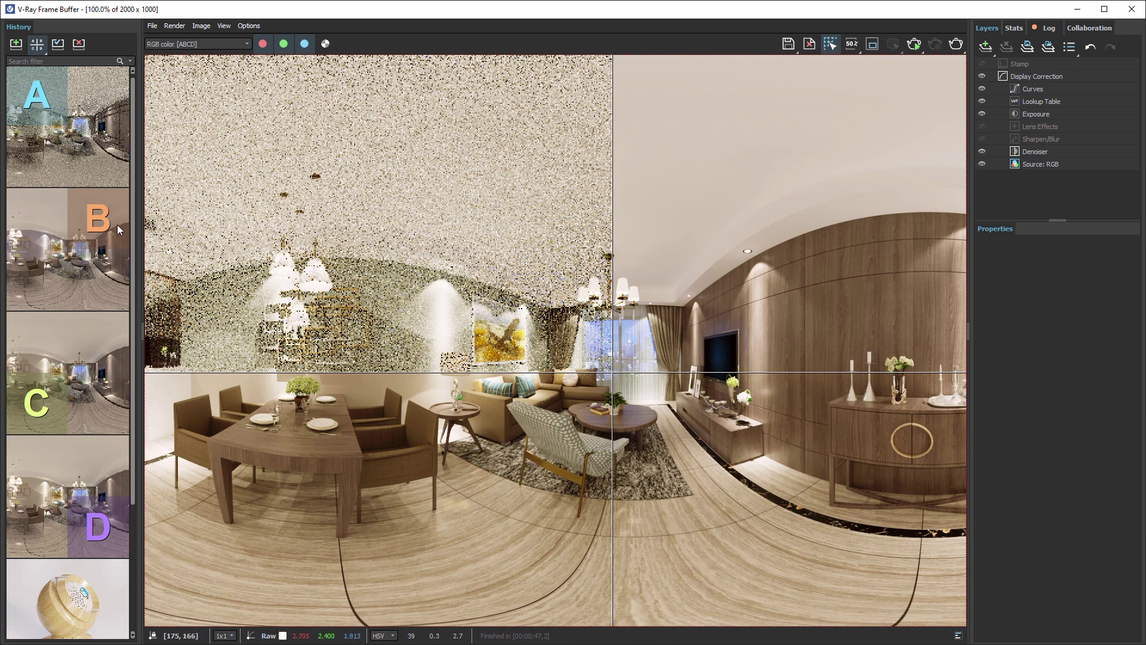
pyautogui.click(37, 48)
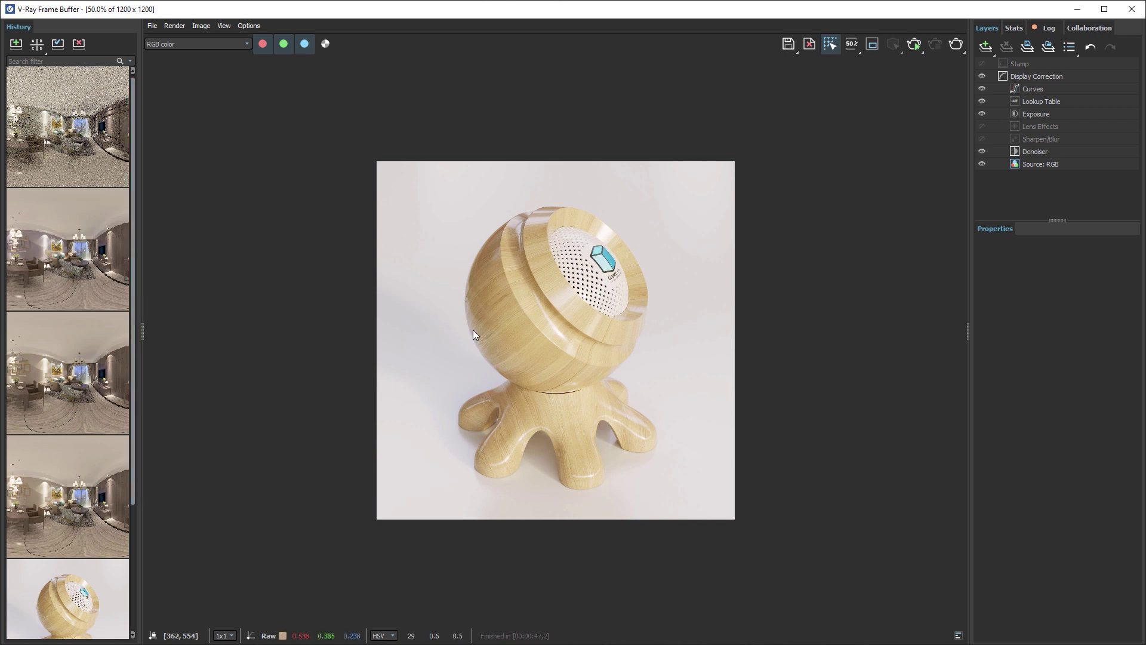
# - Load the second interior panorama into the frame buffer and open the History folder
pyautogui.click(63, 247)
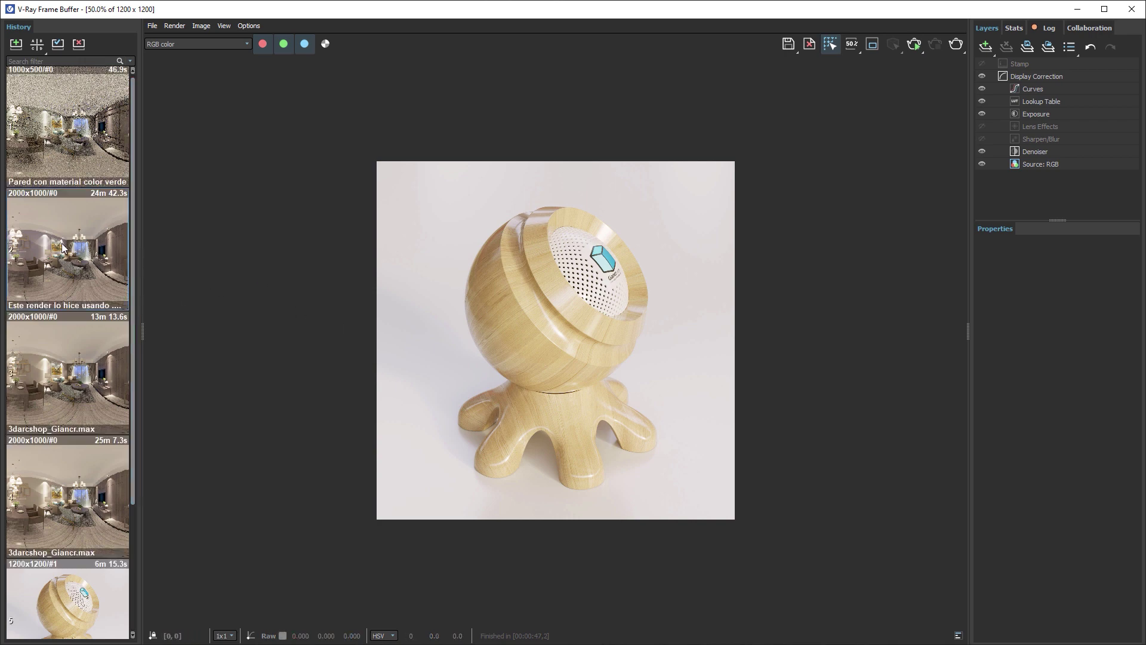
pyautogui.click(57, 46)
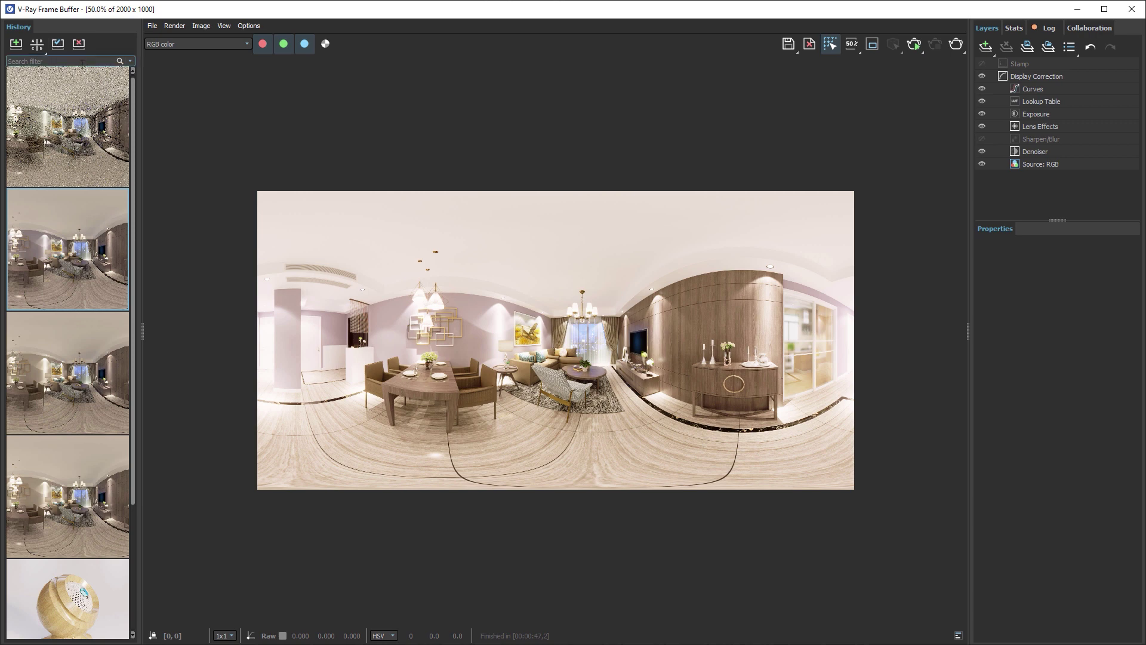
pyautogui.scroll(-3, 99, 440)
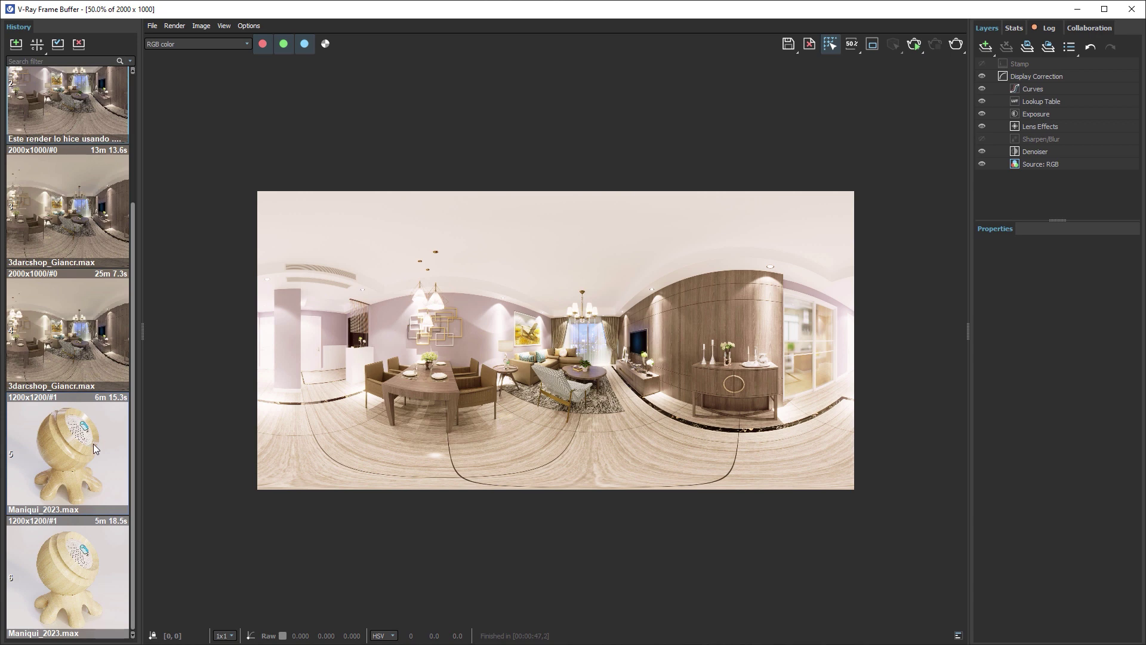
pyautogui.click(251, 636)
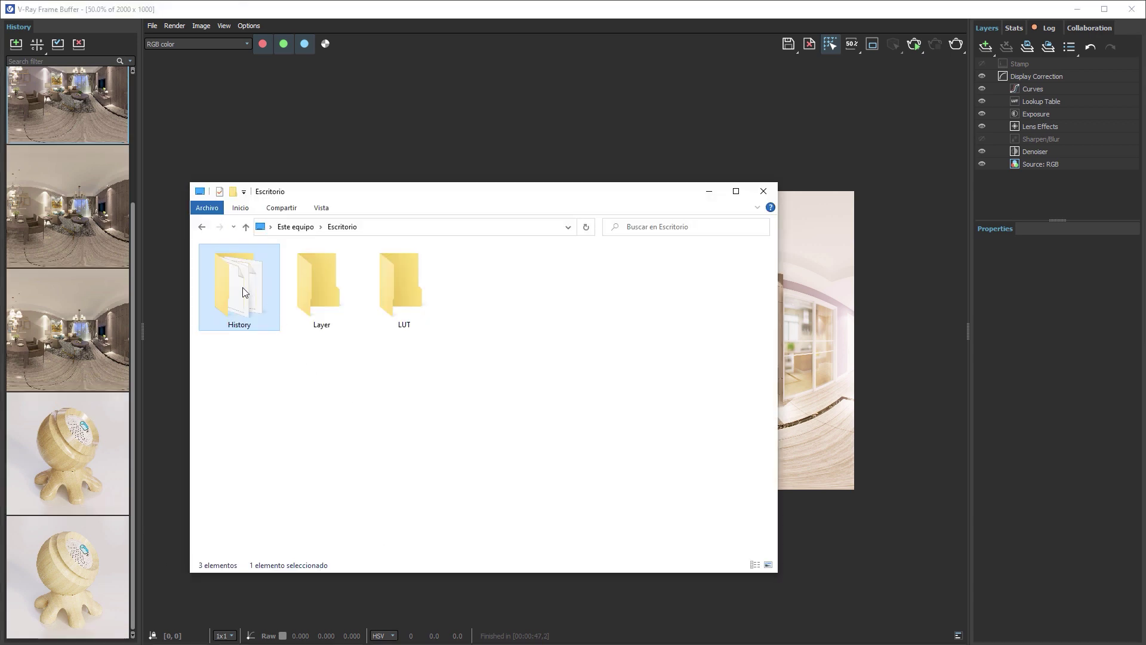
pyautogui.doubleClick(243, 292)
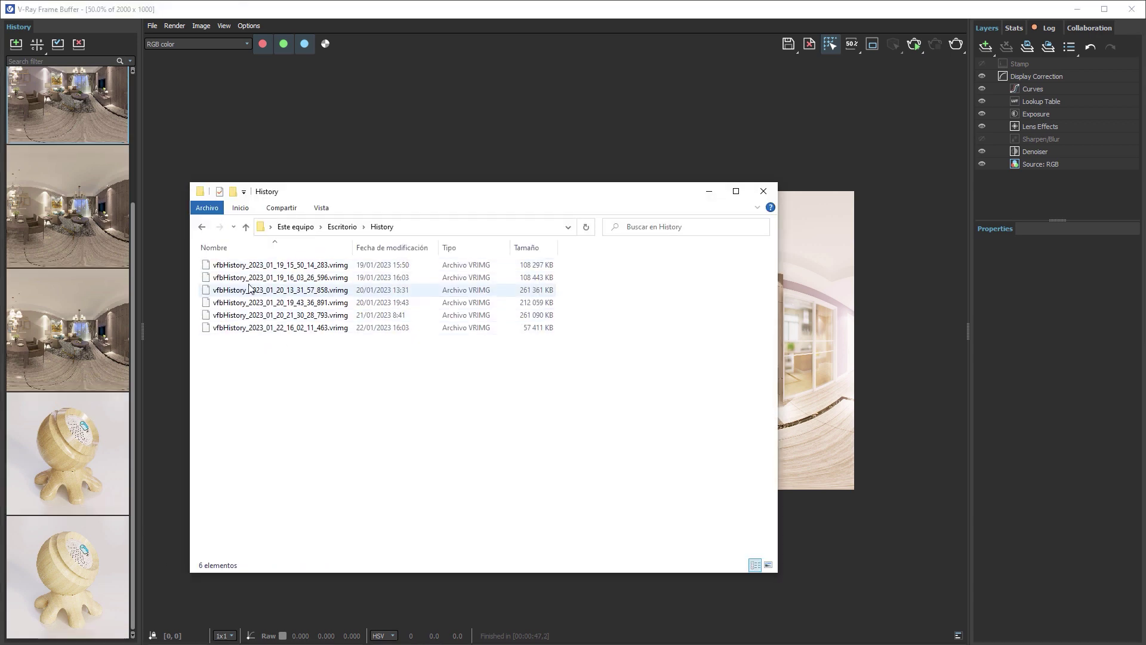
# - Delete both Maniqui_2023 mannequin renders from the history and put the file browser away
pyautogui.click(82, 445)
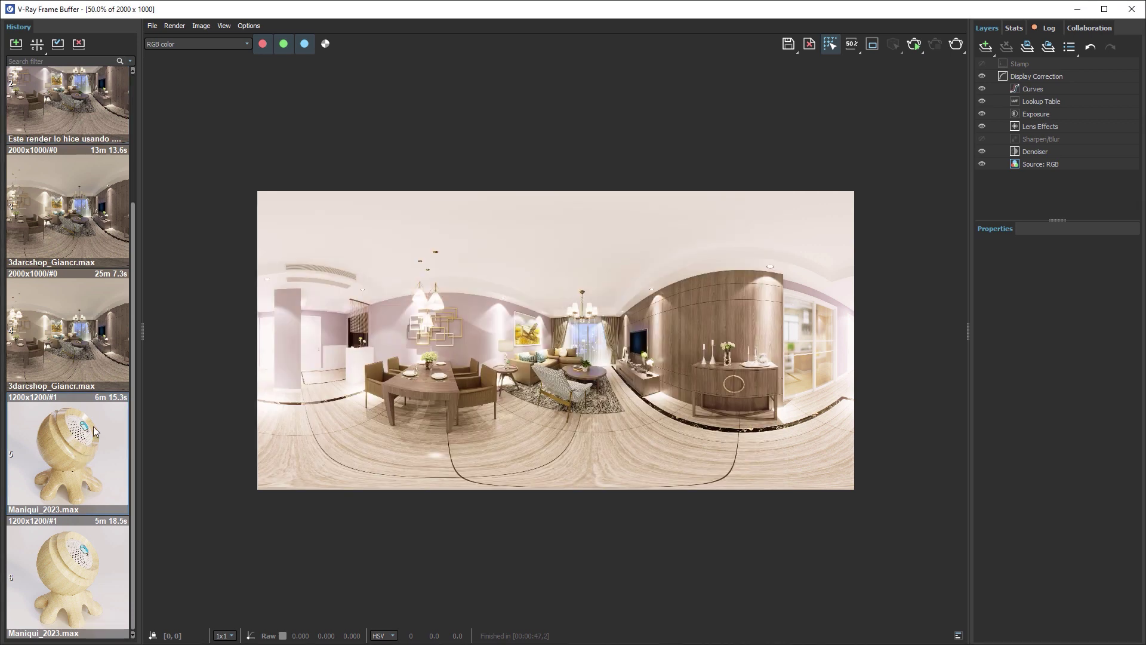
pyautogui.press('Delete')
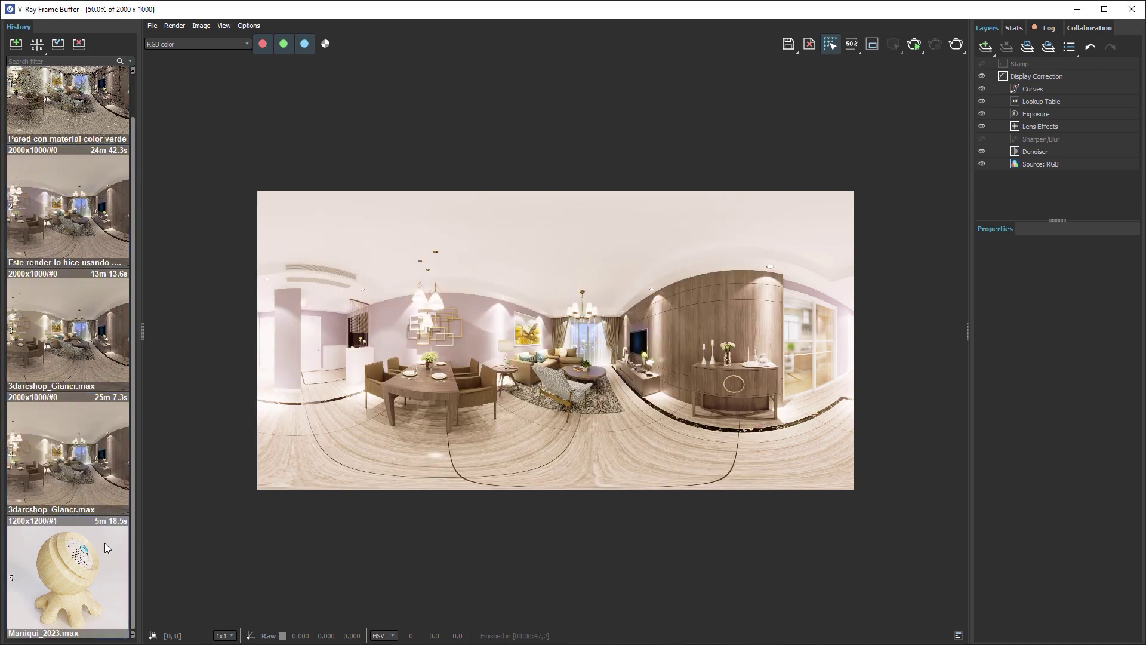
pyautogui.click(81, 573)
pyautogui.click(80, 47)
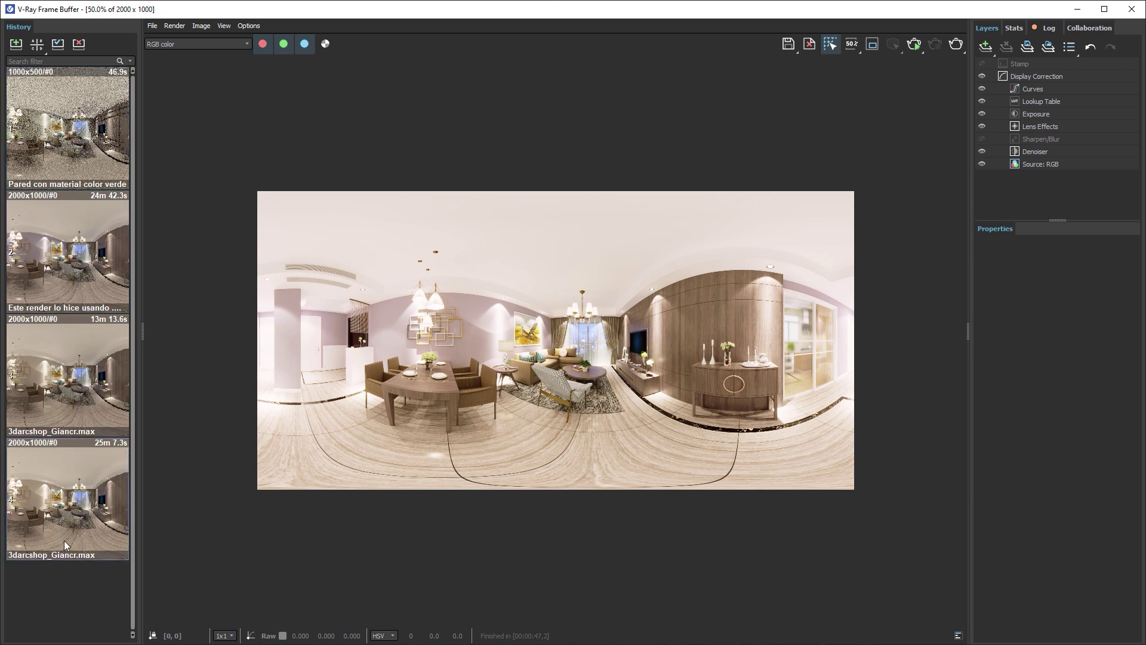
pyautogui.hotkey('alt', 'Tab')
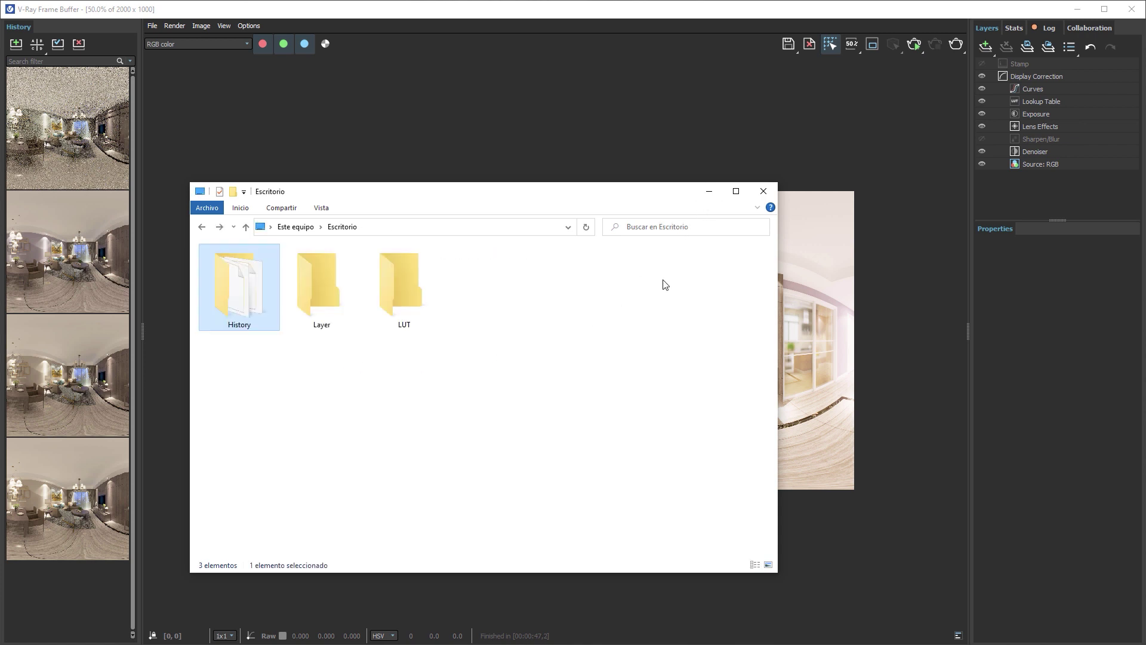
pyautogui.hotkey('alt', 'Left')
pyautogui.click(709, 194)
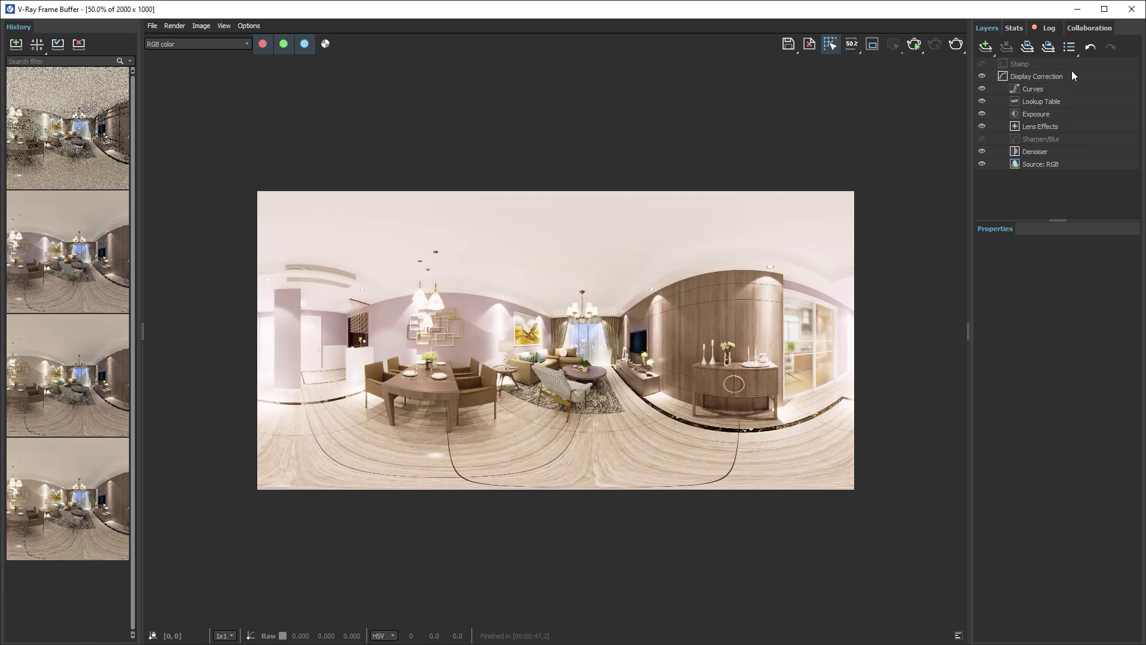
# - Add a warmer White Balance layer and compare the image with corrections hidden and shown
pyautogui.click(990, 50)
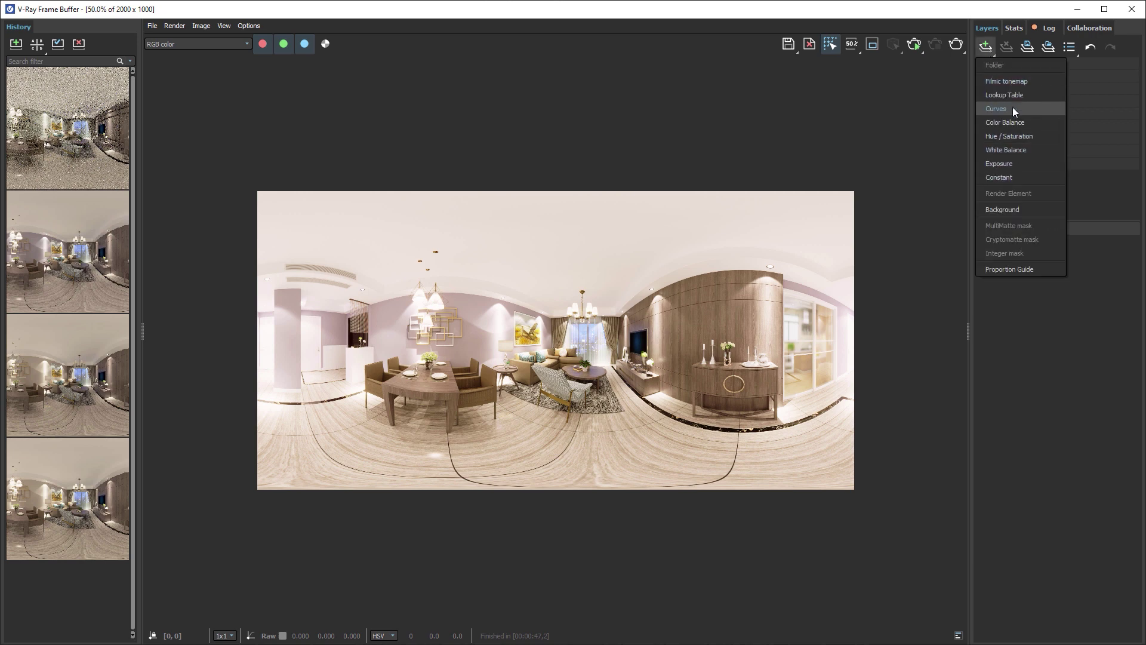
pyautogui.click(1017, 151)
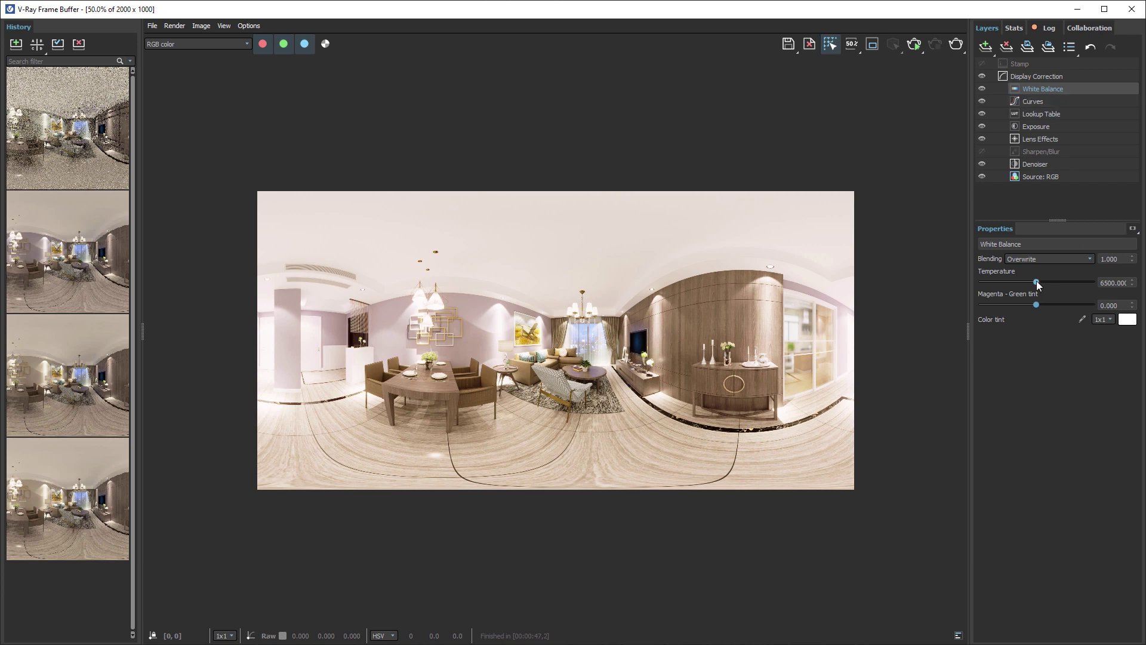
pyautogui.moveTo(1037, 284)
pyautogui.mouseDown()
pyautogui.moveTo(1086, 285)
pyautogui.moveTo(1002, 280)
pyautogui.moveTo(1036, 282)
pyautogui.mouseUp()
pyautogui.moveTo(983, 88); pyautogui.dragTo(984, 131)
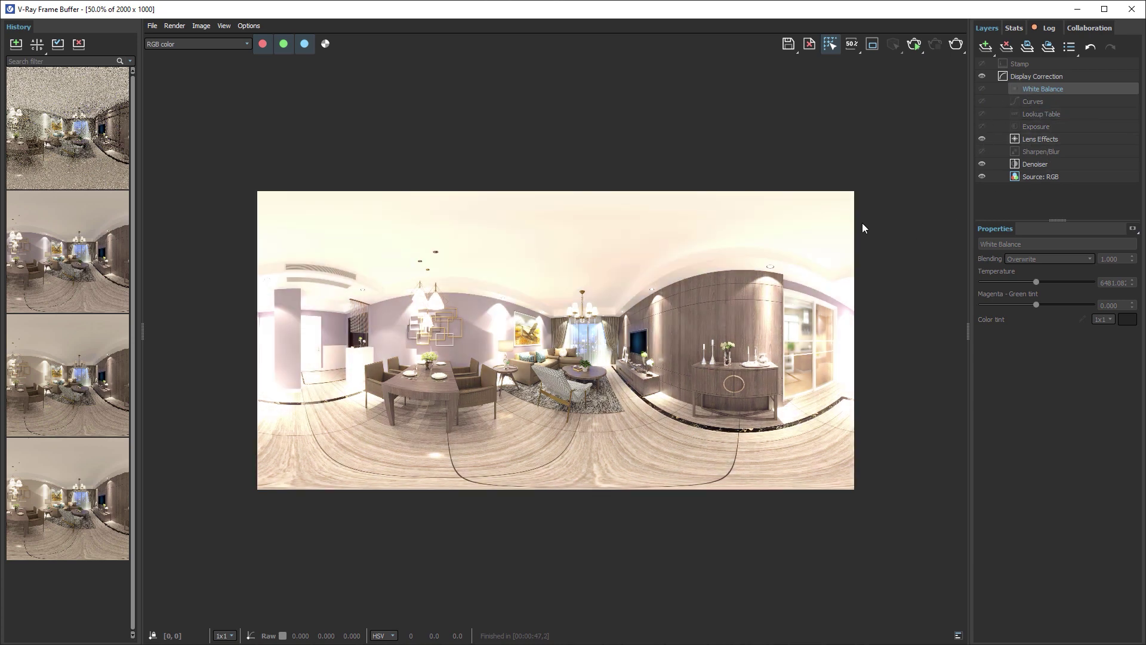
pyautogui.moveTo(982, 126); pyautogui.dragTo(984, 88)
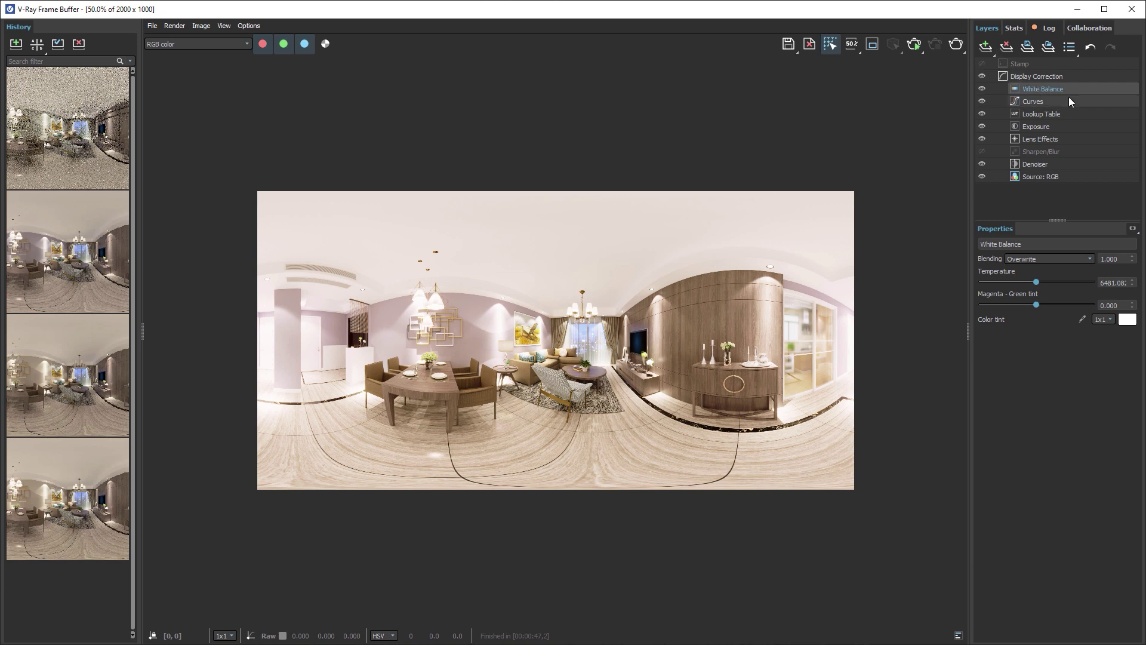
# - Delete the White Balance, Curves, Lookup Table and Exposure layers together
pyautogui.keyDown('shift'); pyautogui.click(1042, 128); pyautogui.keyUp('shift')
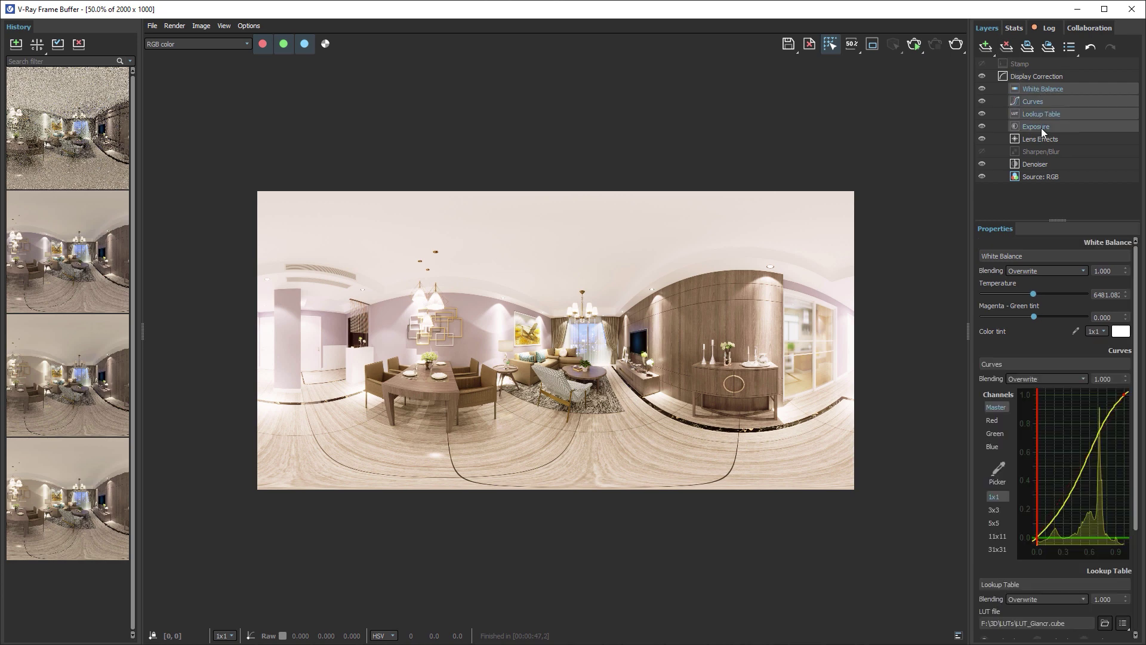
pyautogui.click(1007, 47)
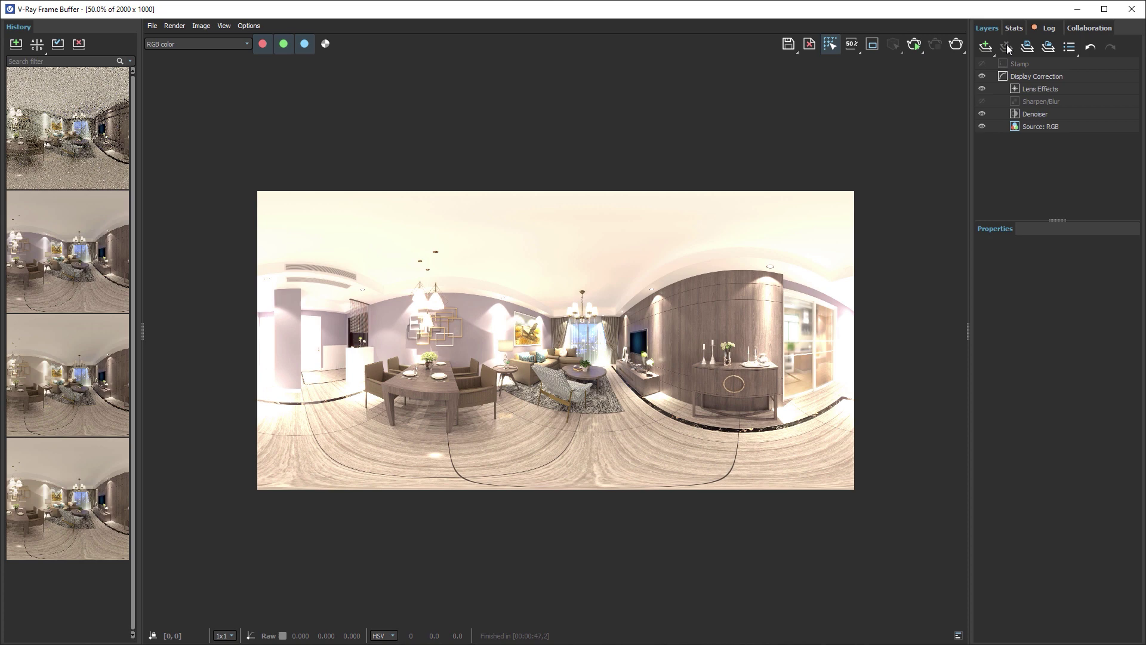
pyautogui.click(990, 48)
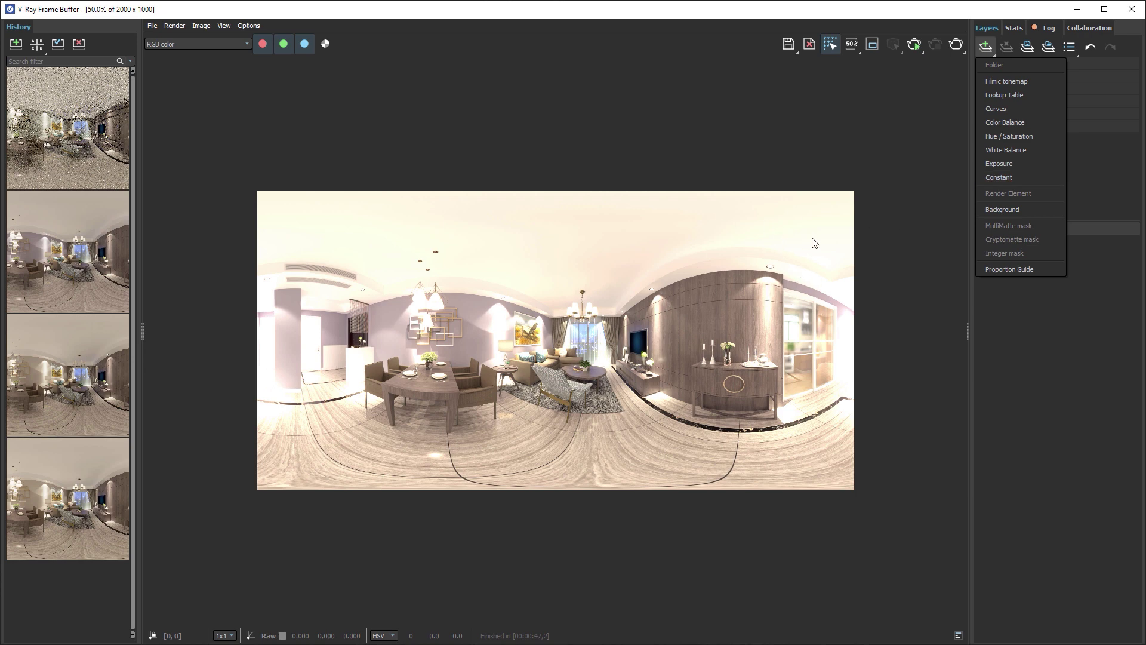
# - Add an Exposure layer and drop its Highlight Burn to 0.000
pyautogui.click(1027, 164)
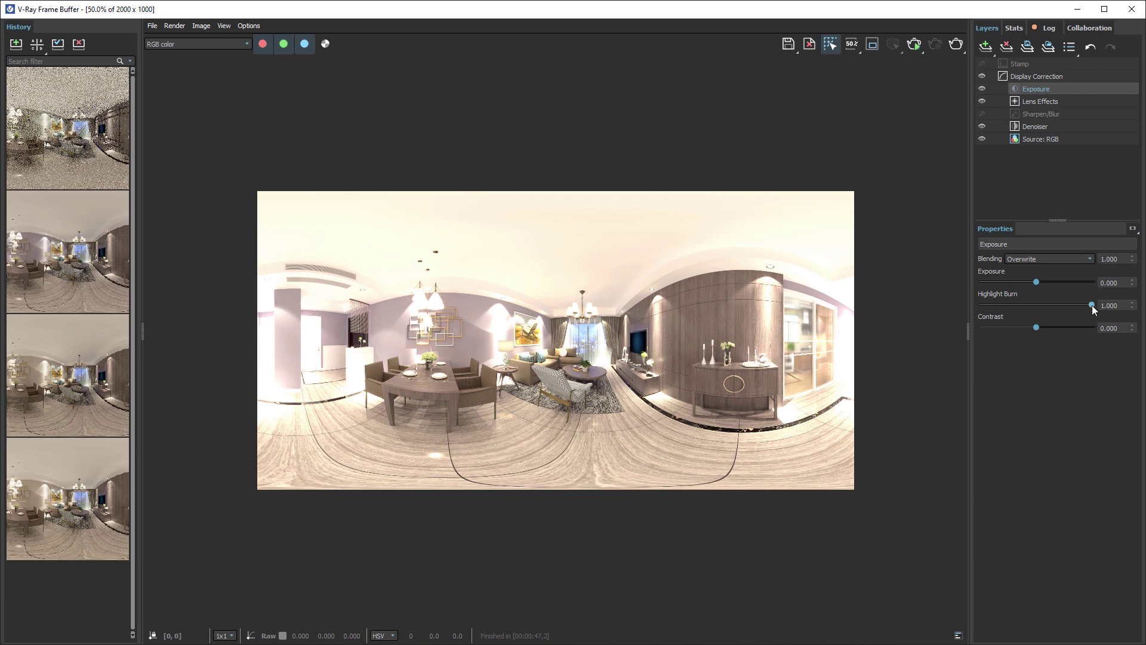
pyautogui.moveTo(1091, 305); pyautogui.dragTo(983, 303)
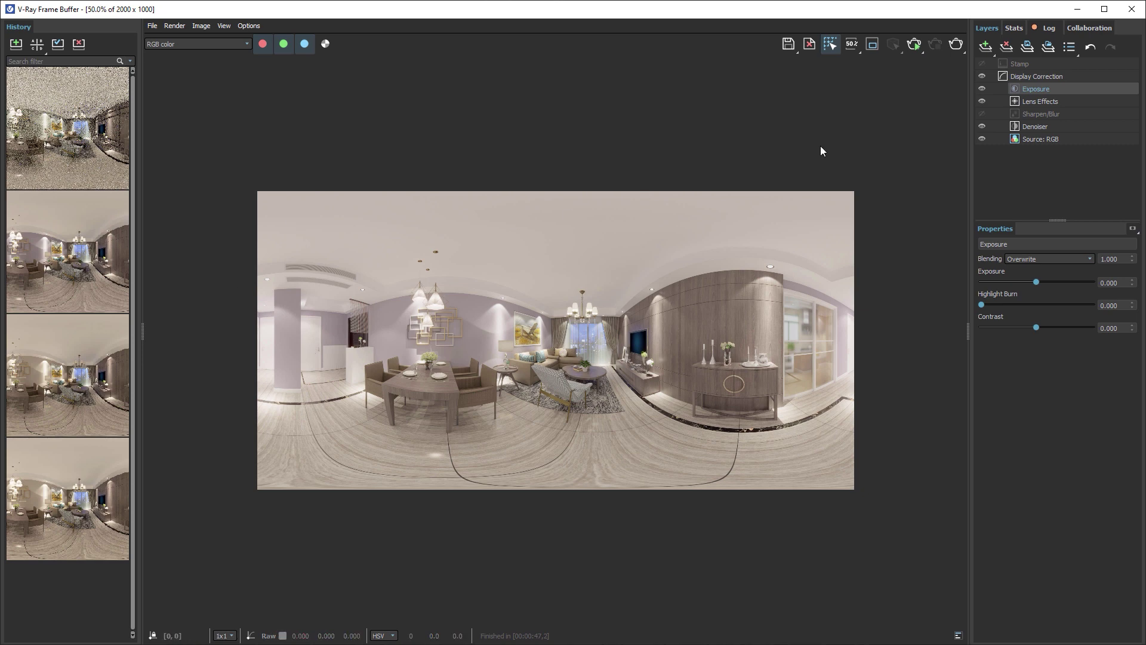
pyautogui.click(986, 46)
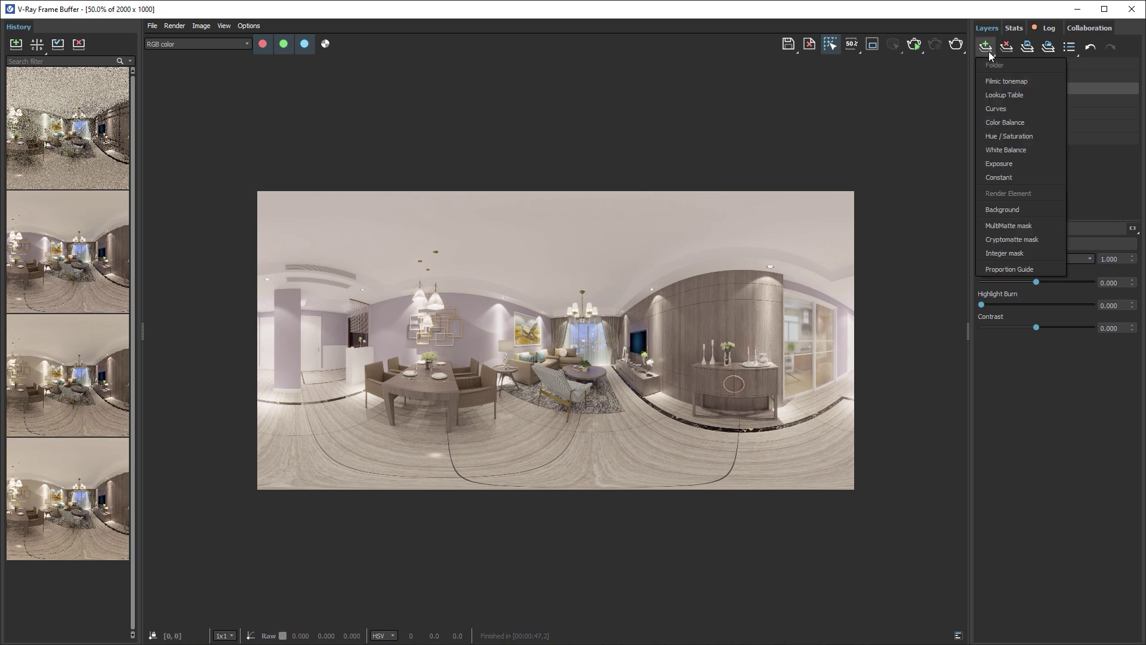
# - Add a Lookup Table layer loaded with LUT_Giancr.cube, switch it off, and add Curves
pyautogui.click(1033, 96)
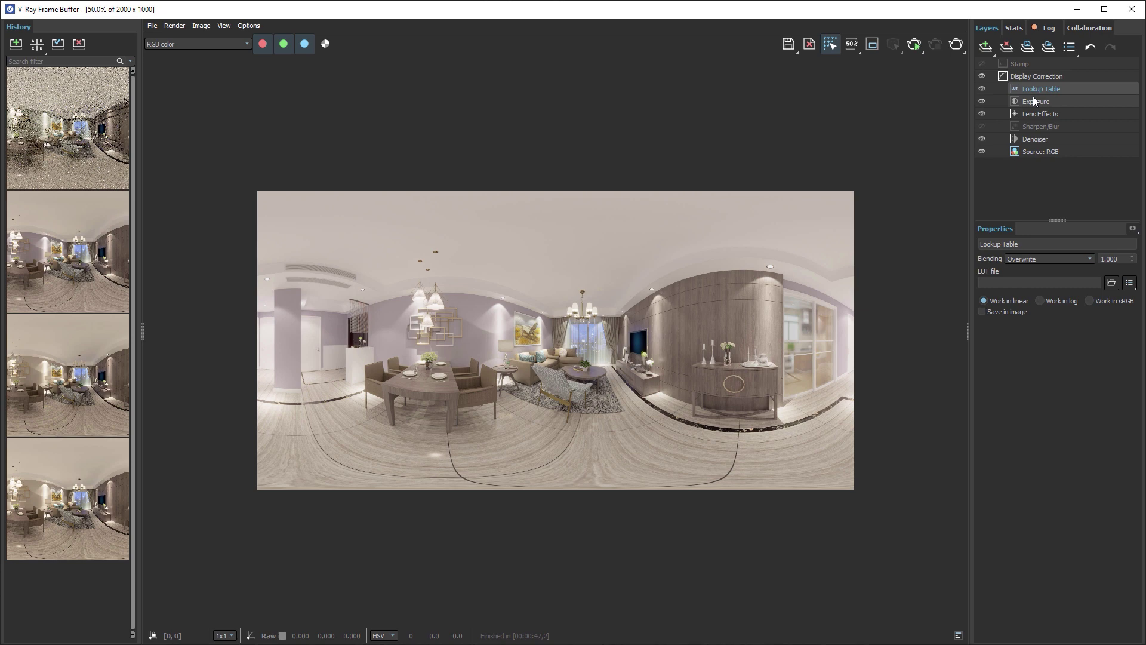
pyautogui.click(1112, 285)
pyautogui.click(216, 106)
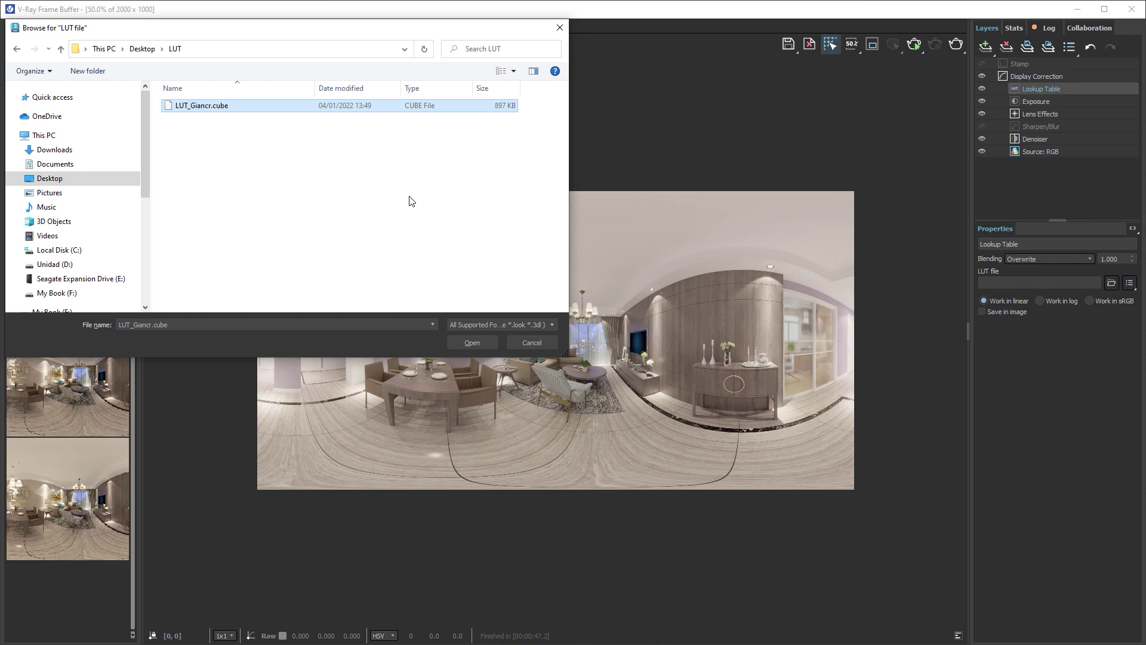
pyautogui.click(481, 342)
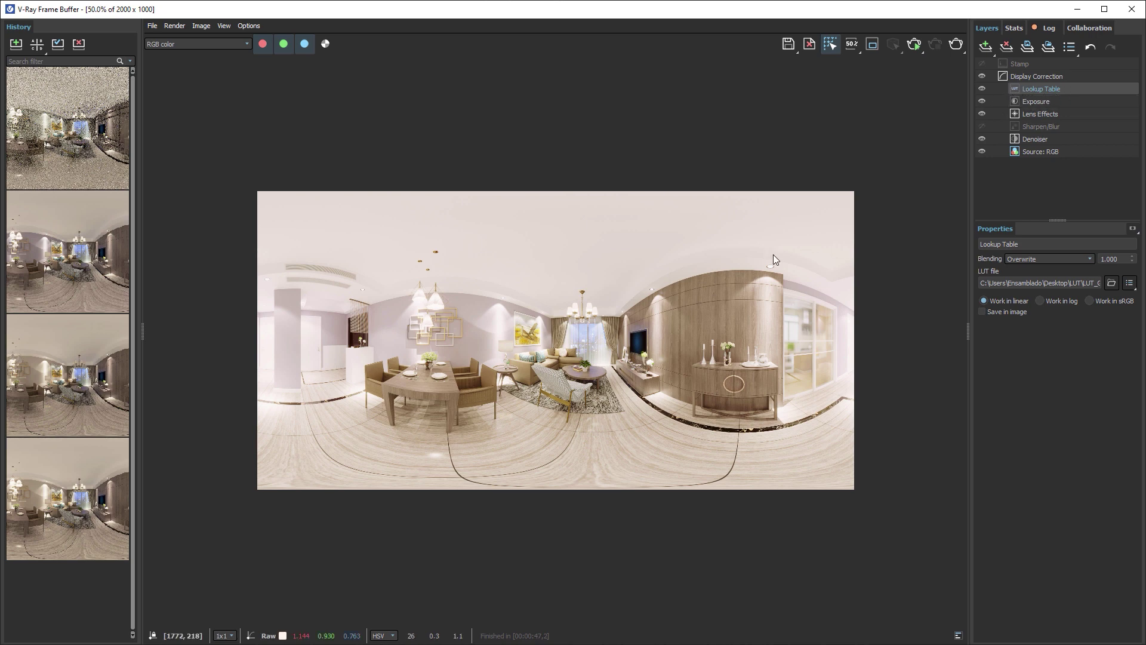
pyautogui.click(982, 88)
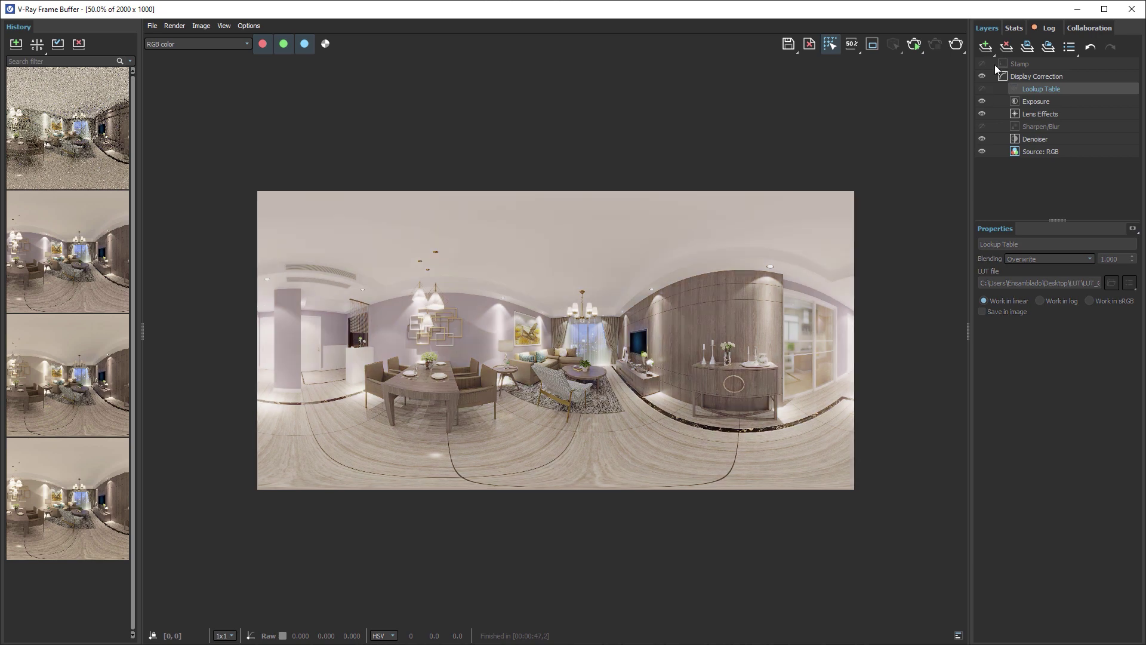
pyautogui.click(990, 50)
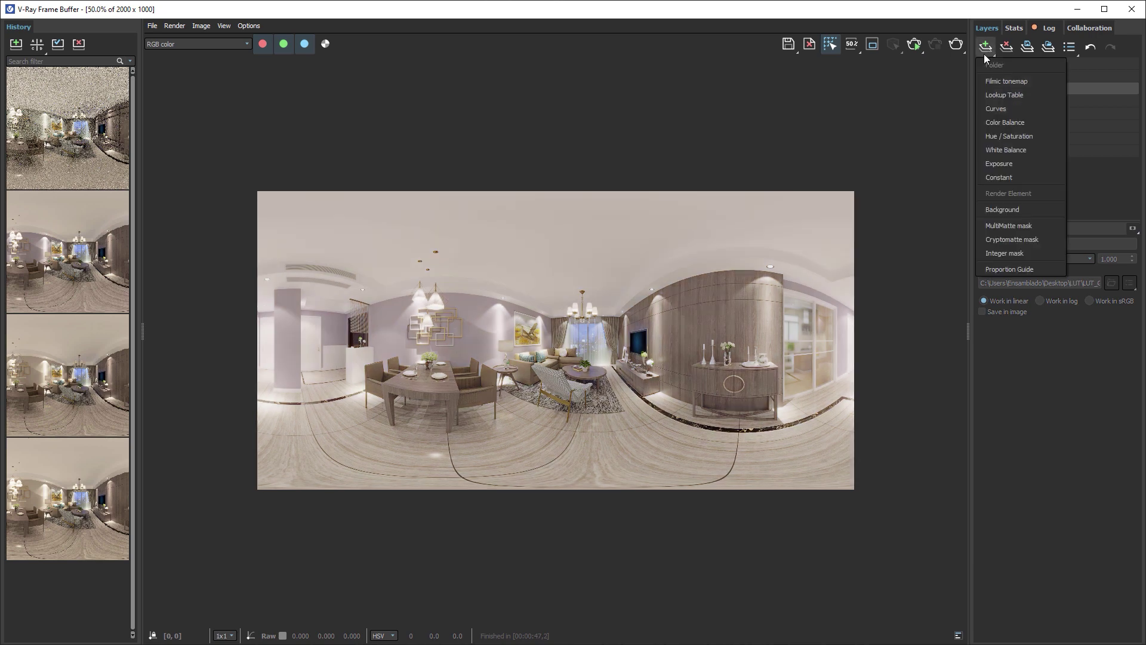
pyautogui.click(1016, 113)
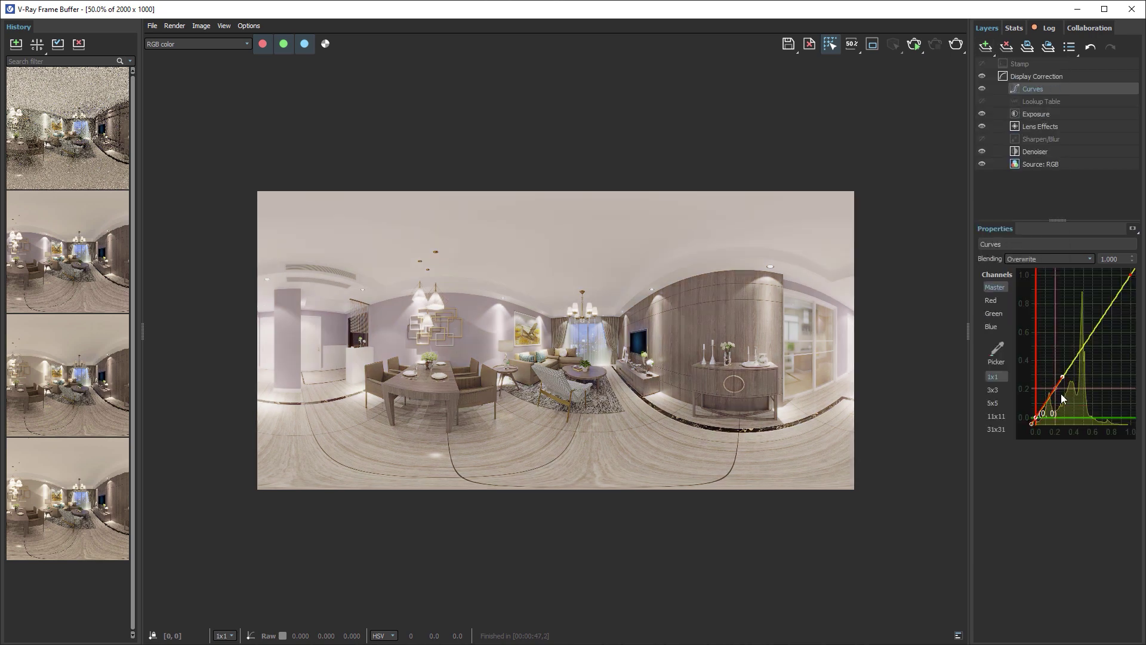
# - Shape the Curves layer into an S curve and raise Exposure to 1.324
pyautogui.moveTo(1063, 377); pyautogui.dragTo(1073, 382)
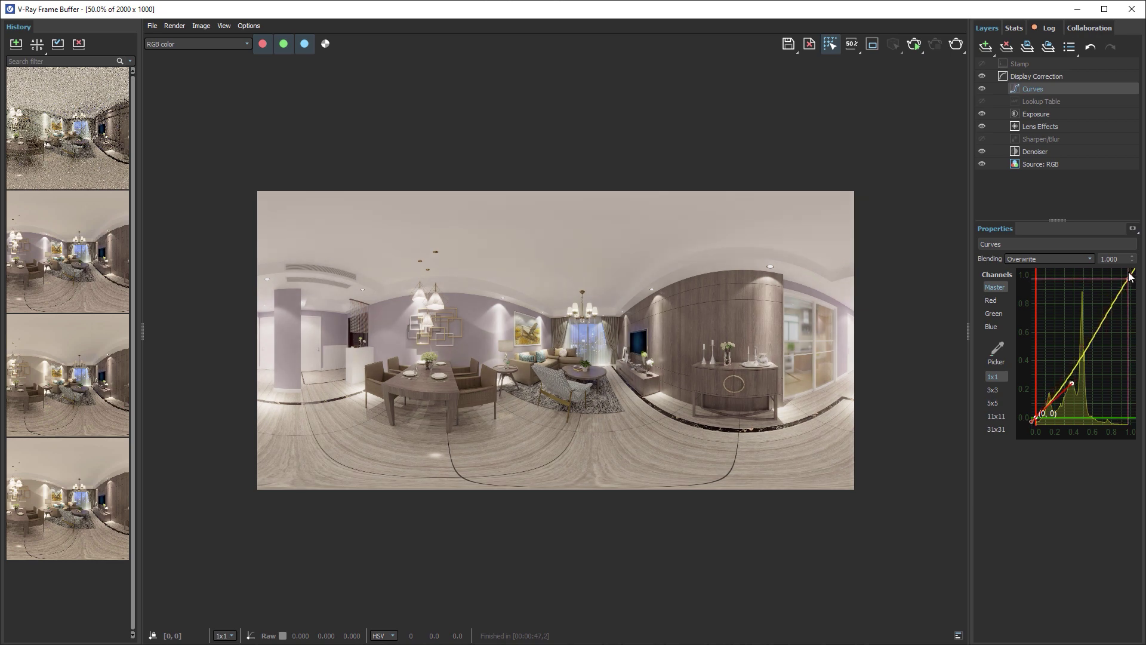
pyautogui.moveTo(1130, 276); pyautogui.dragTo(1094, 307)
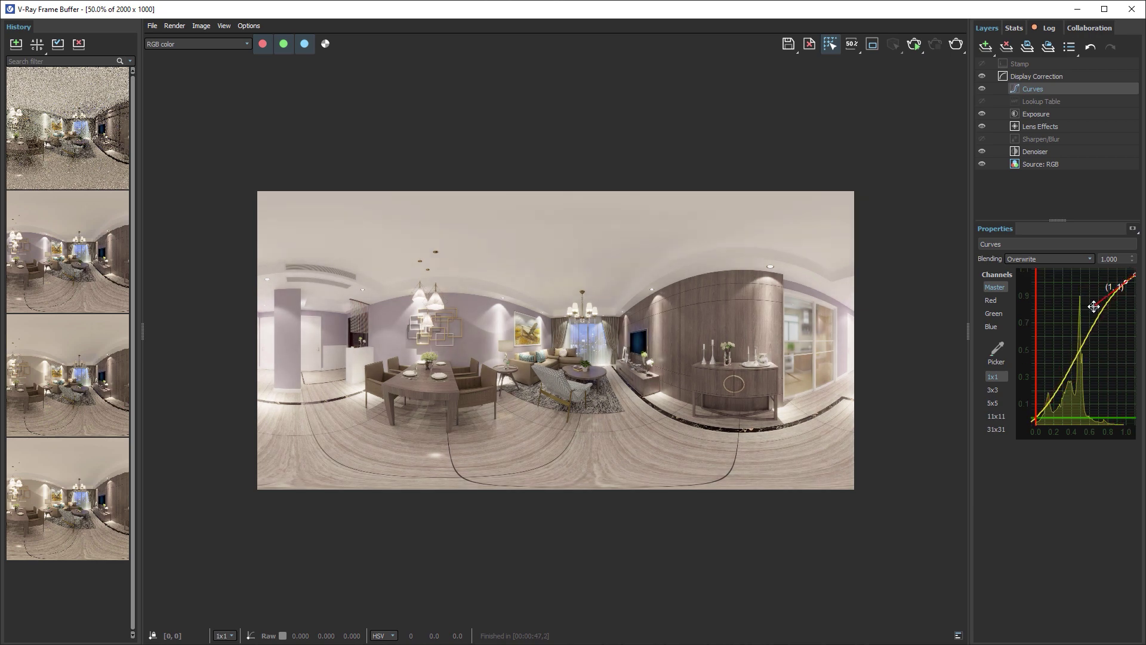
pyautogui.click(1033, 114)
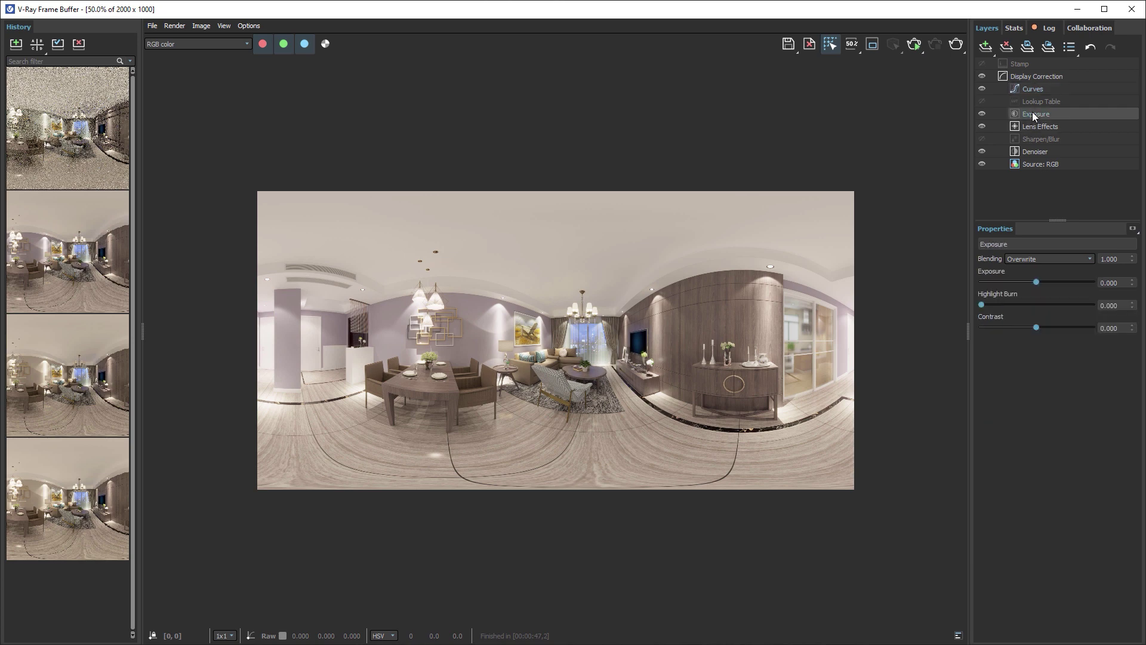
pyautogui.moveTo(1037, 282); pyautogui.dragTo(1051, 281)
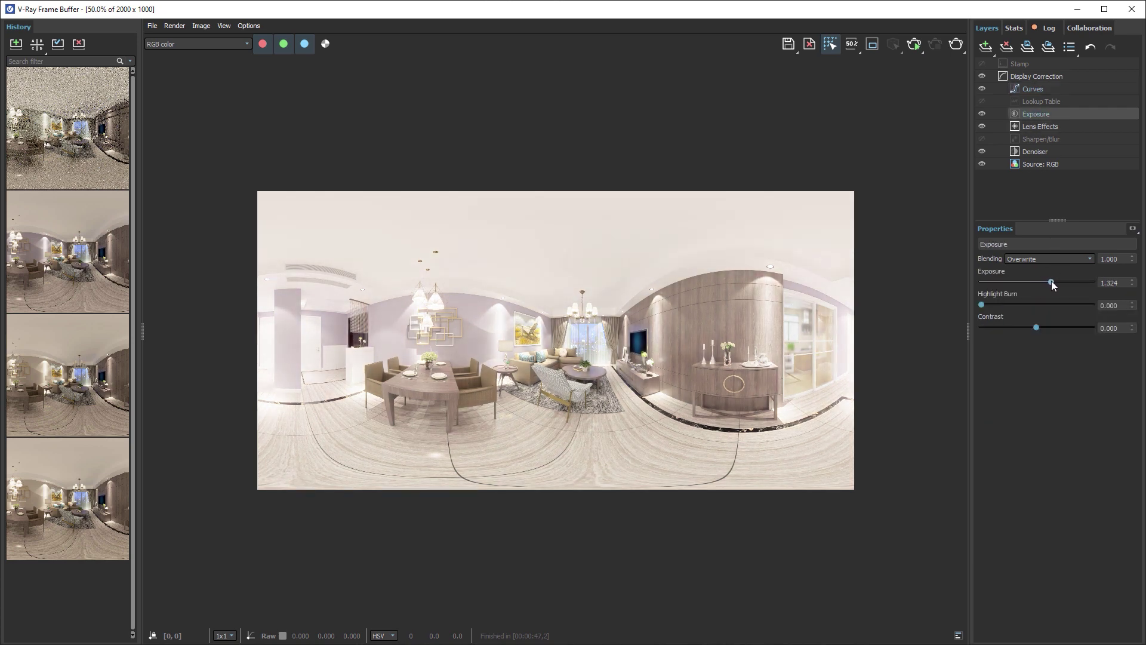
# - Add a Hue / Saturation layer with Saturation 0.276, then hide it and Curves
pyautogui.click(990, 52)
pyautogui.click(1027, 137)
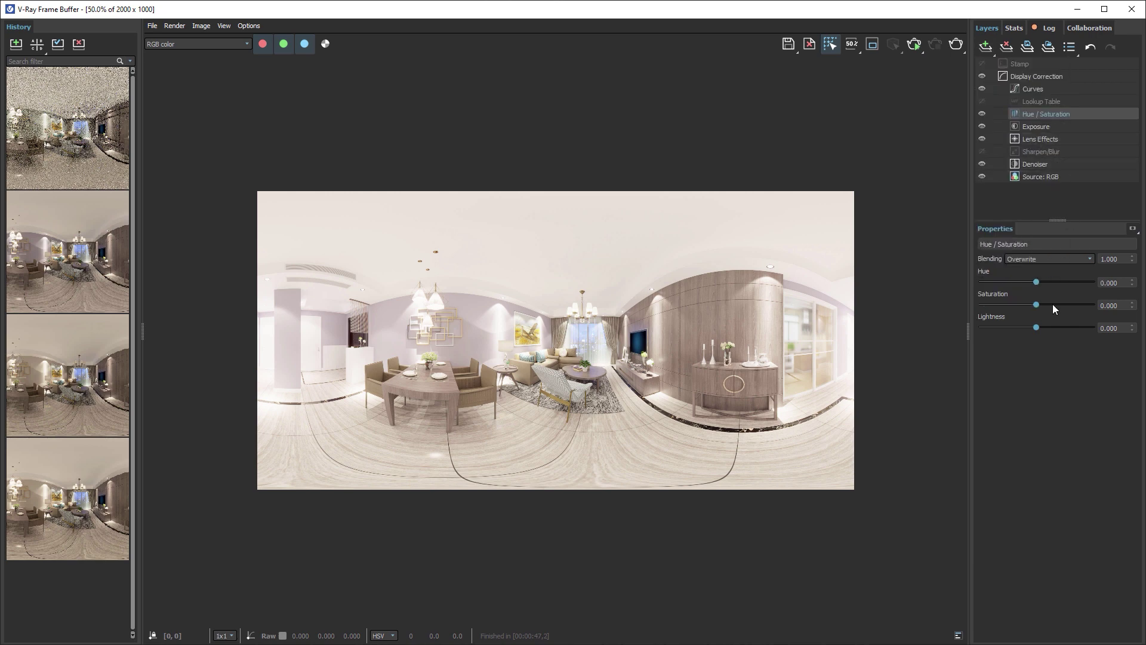
pyautogui.moveTo(1037, 305); pyautogui.dragTo(1047, 306)
pyautogui.moveTo(979, 112); pyautogui.dragTo(980, 92)
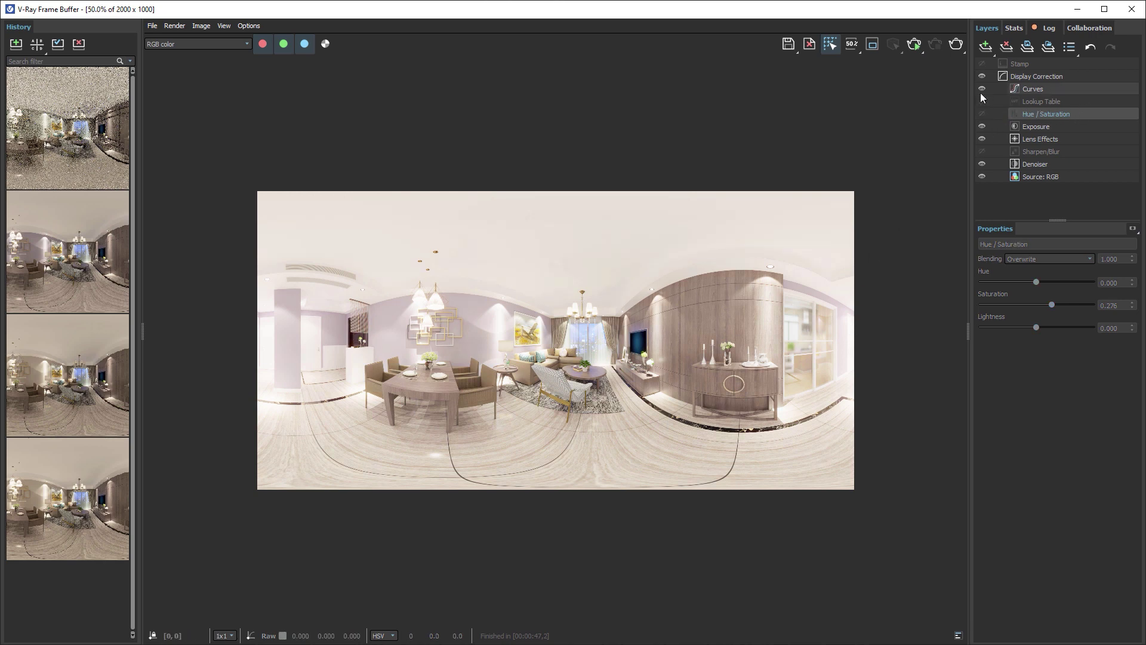
# - Reset Exposure to 0 and turn the Lookup Table layer back on
pyautogui.click(1047, 127)
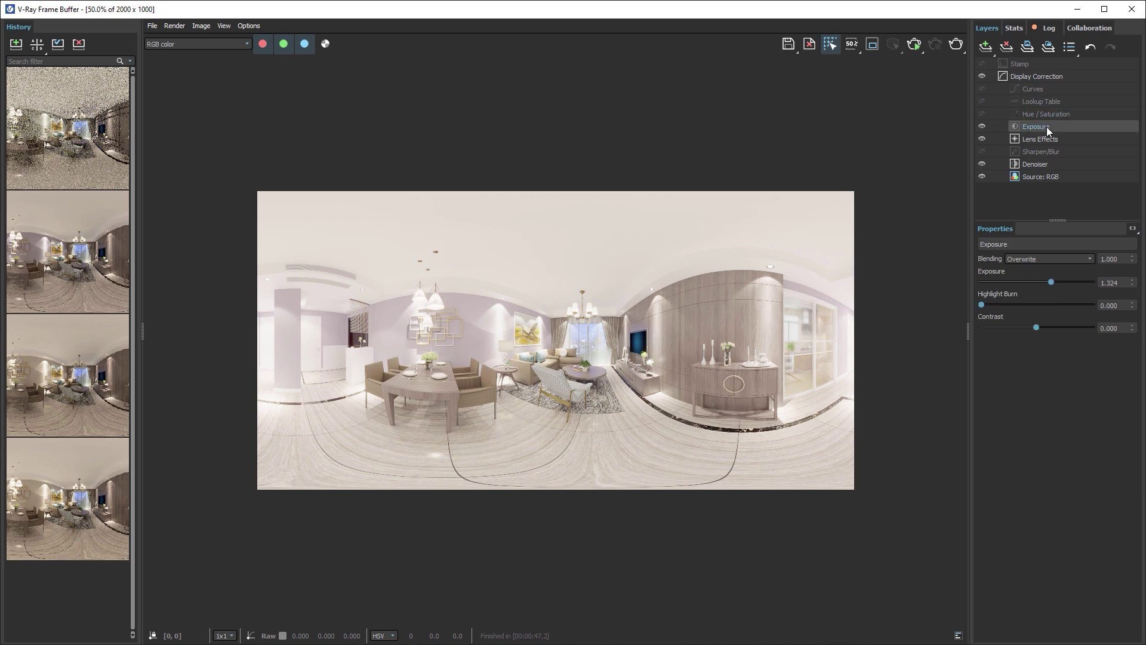
pyautogui.moveTo(1116, 283); pyautogui.dragTo(1063, 279)
pyautogui.write('0')
pyautogui.press('Return')
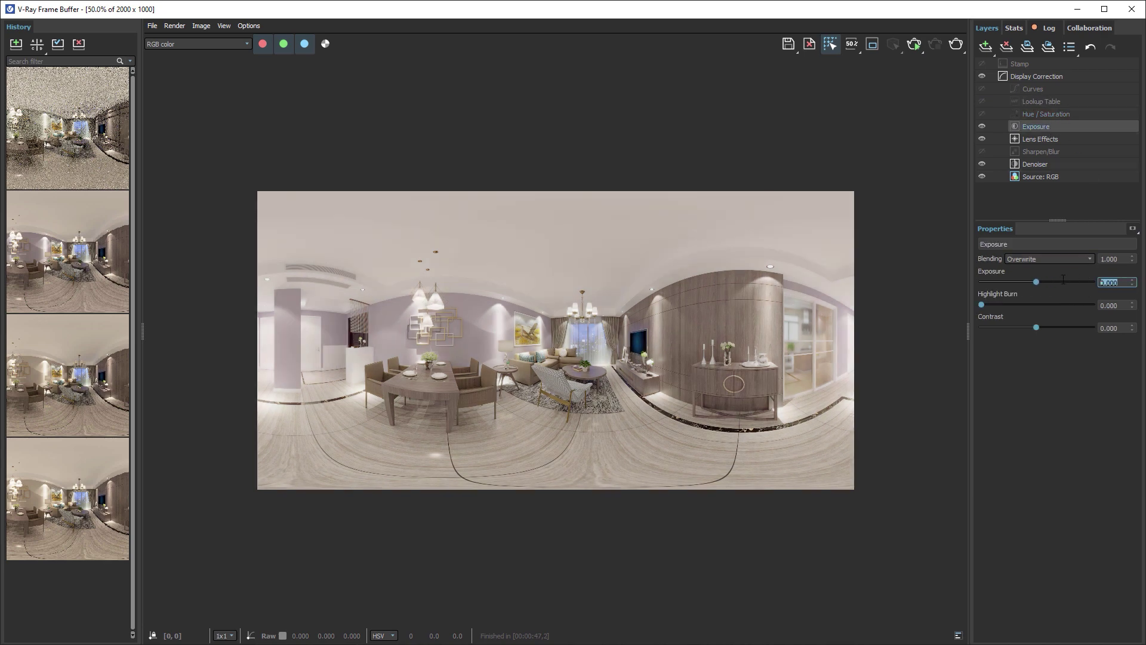
pyautogui.click(983, 100)
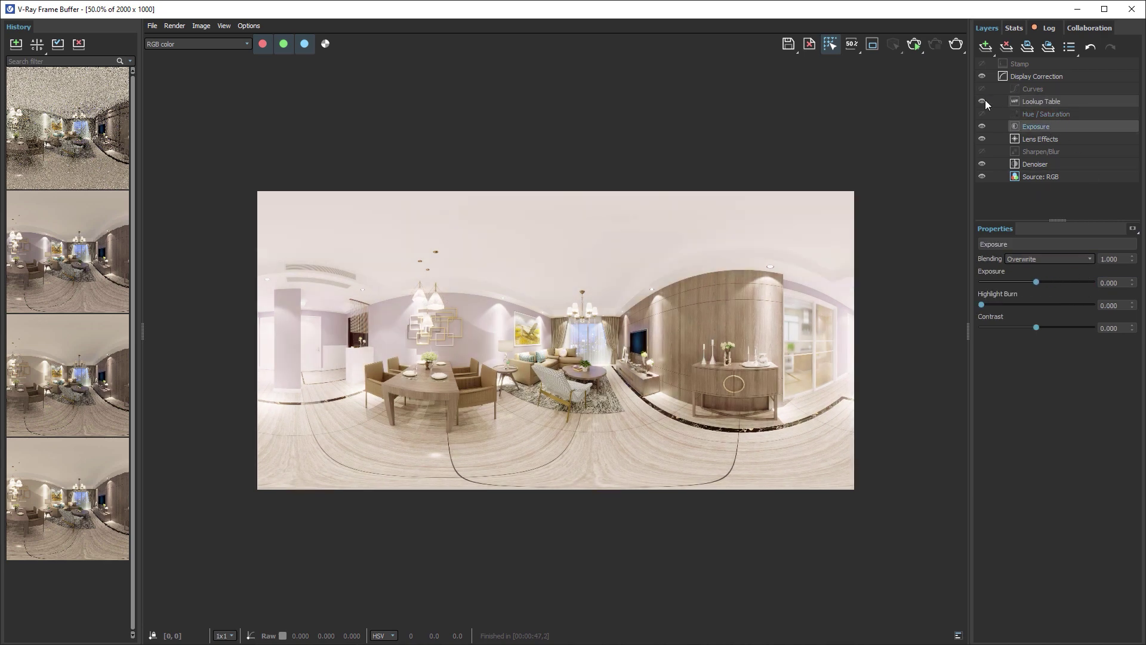
# - Save the layer tree as the preset 'primera opcion'
pyautogui.click(1026, 46)
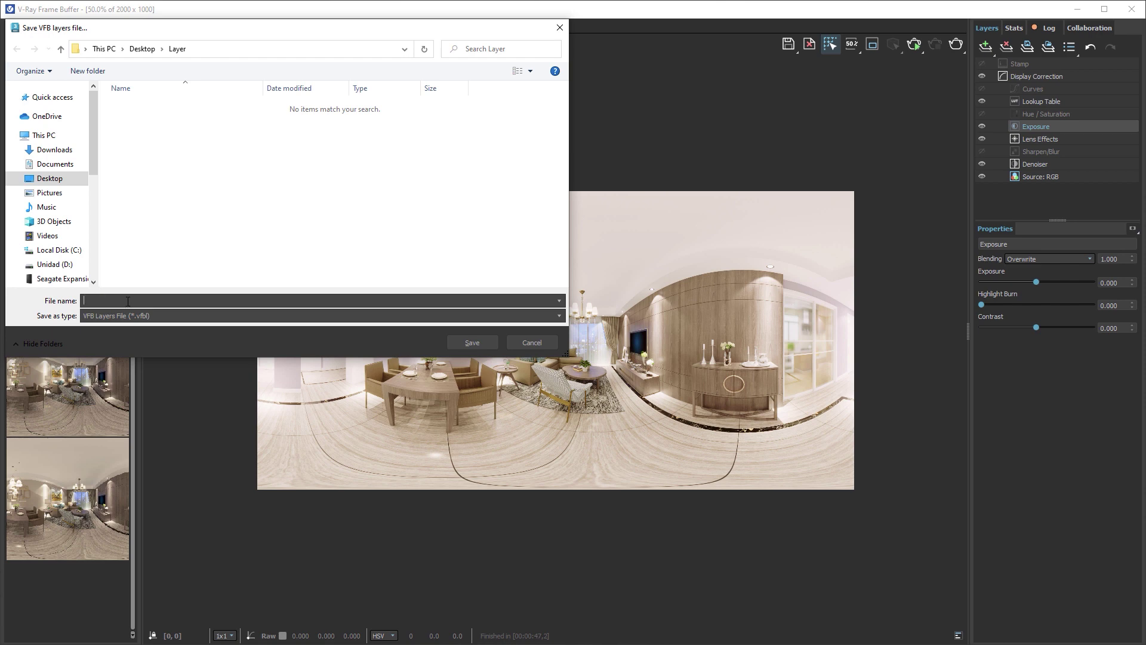
pyautogui.write('primera opc')
pyautogui.write('ion')
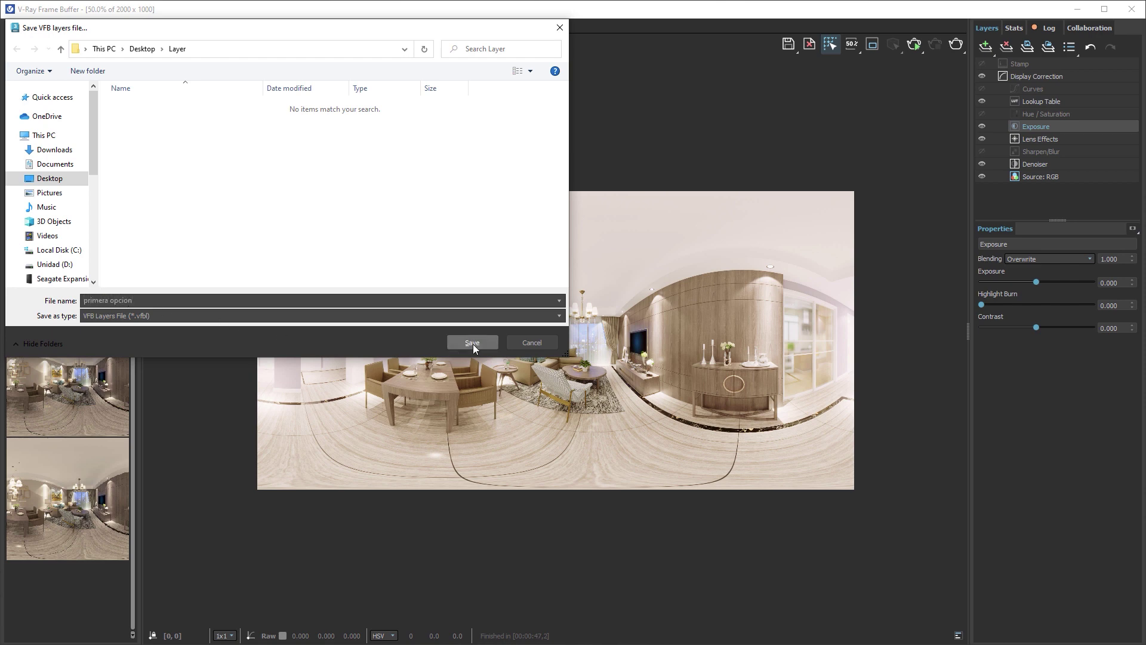
pyautogui.click(472, 343)
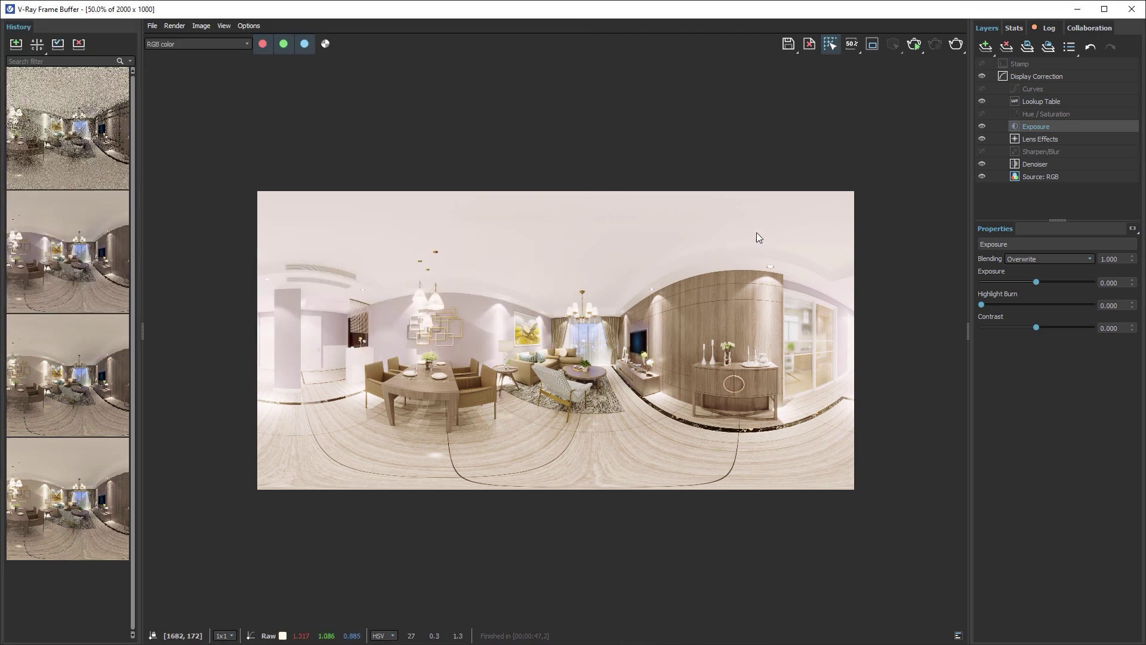
# - Switch off Lookup Table and enable the Hue / Saturation and Curves layers
pyautogui.click(1049, 52)
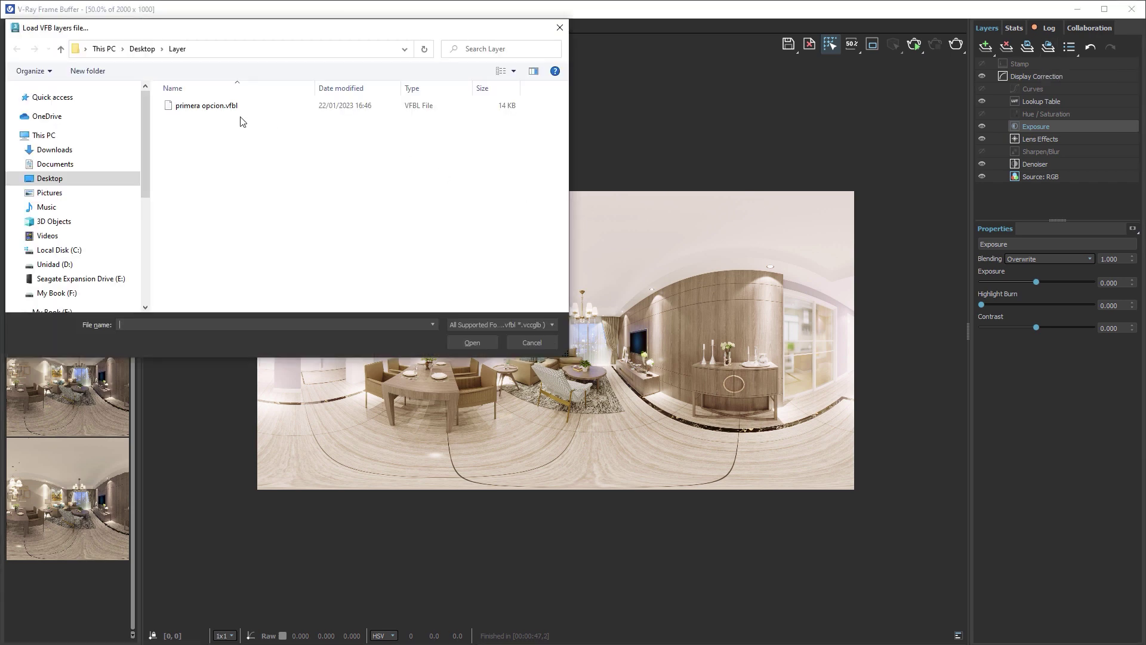
pyautogui.click(525, 341)
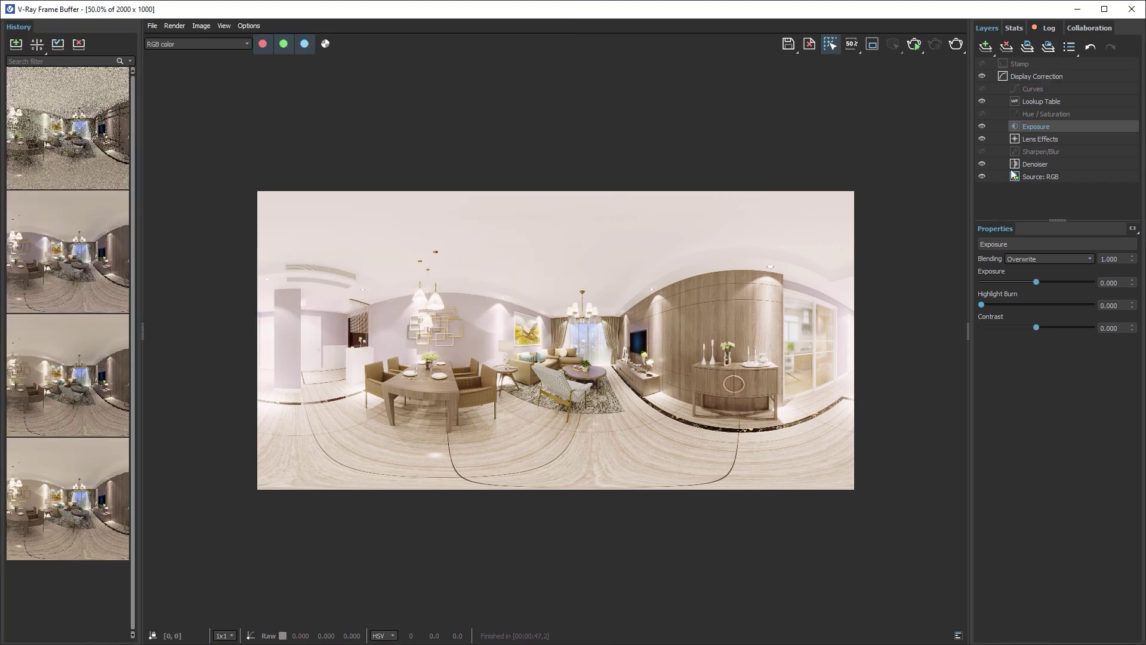
pyautogui.click(981, 101)
pyautogui.click(982, 113)
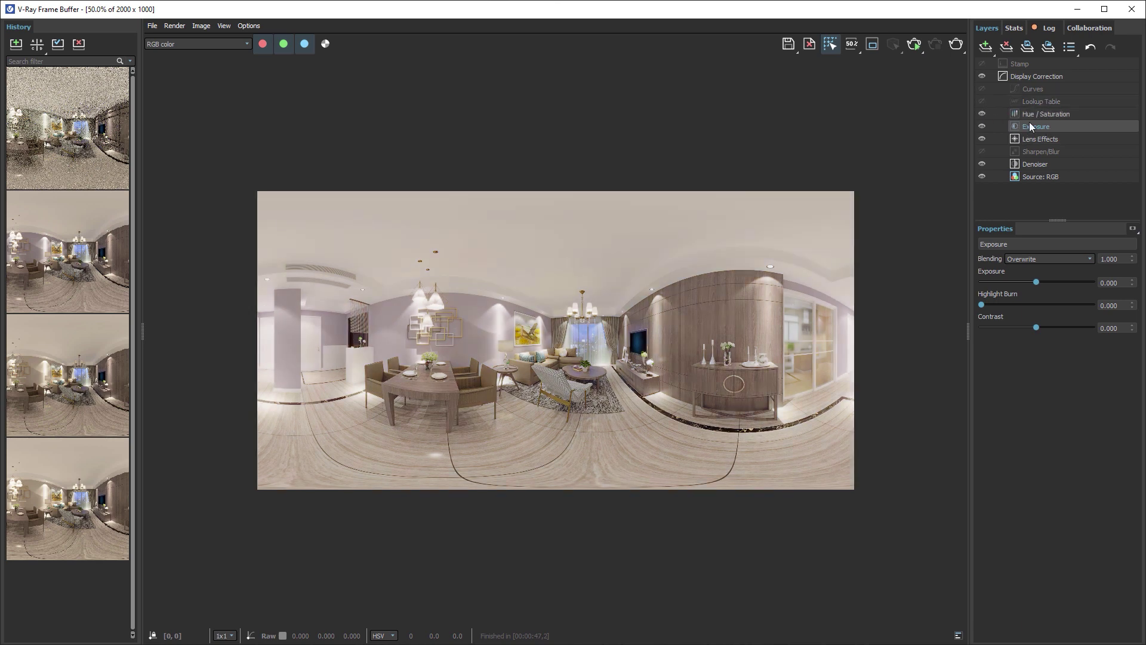
pyautogui.click(982, 89)
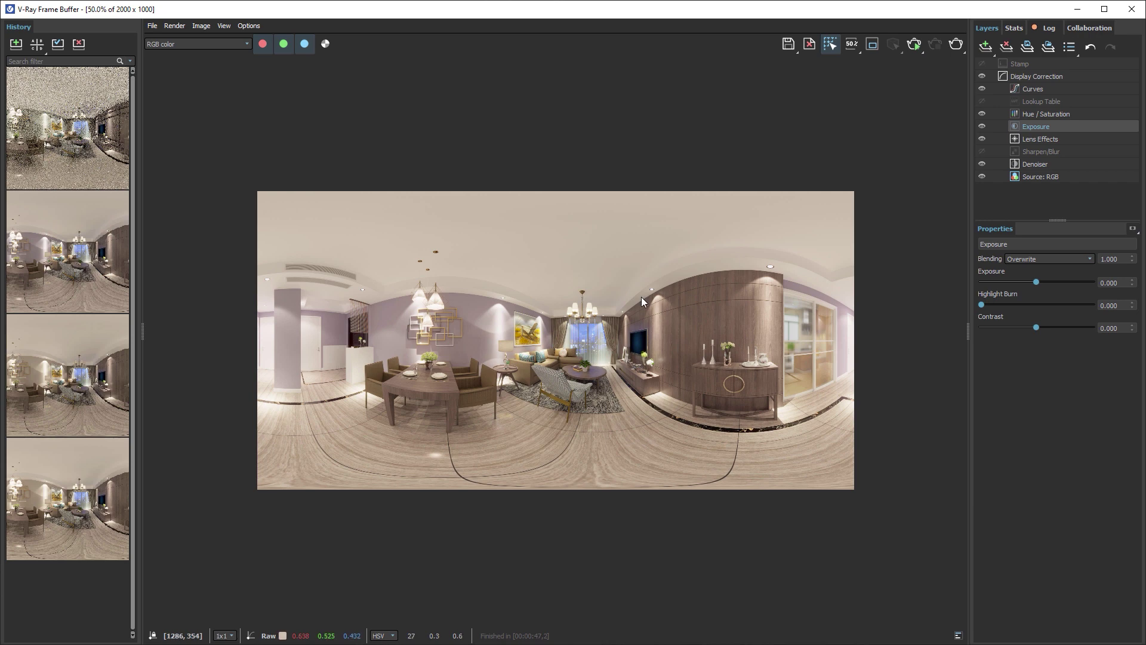
# - Save the layer stack as 'segunda opcion'
pyautogui.click(1027, 48)
pyautogui.write('seg')
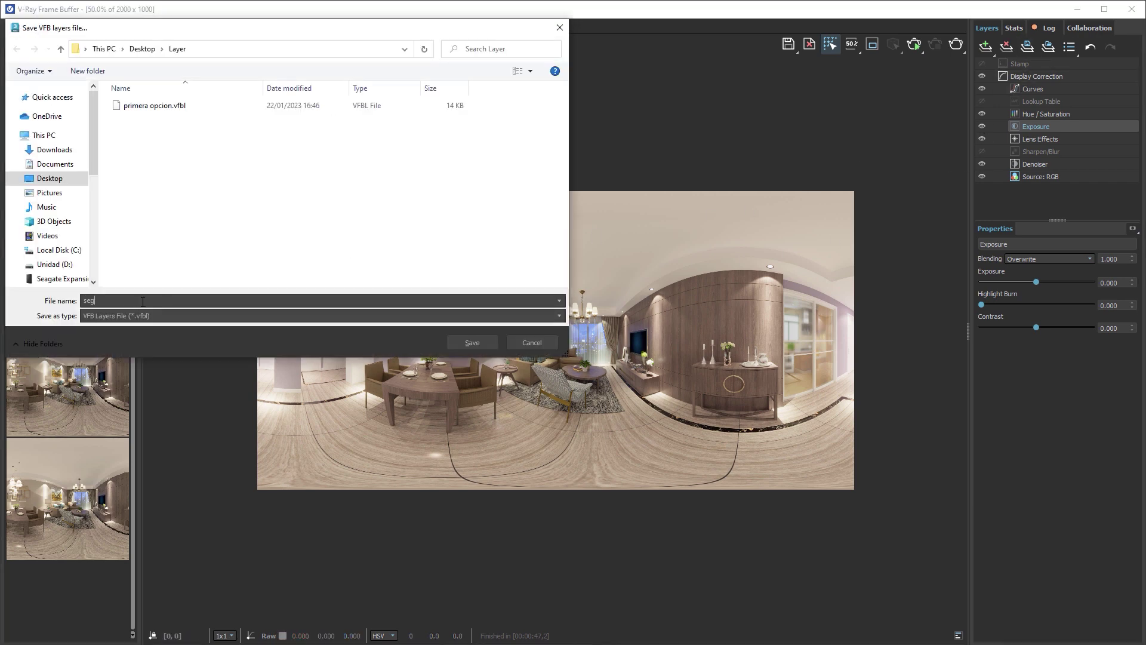
pyautogui.write('unda opcion')
pyautogui.press('Return')
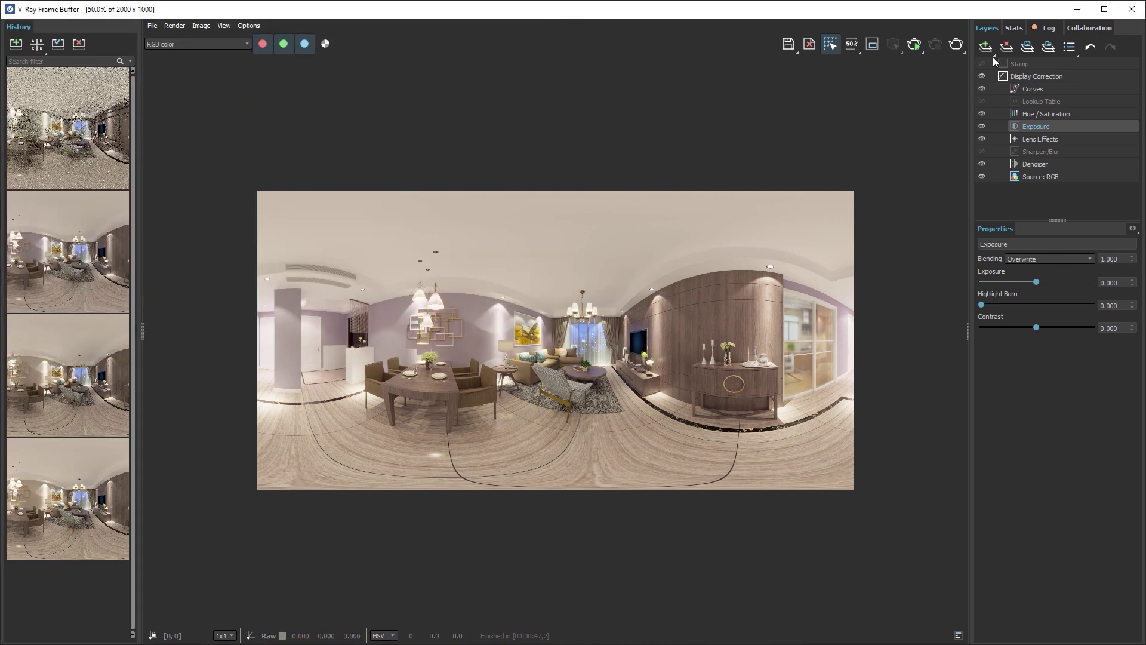
# - Try saving over primera opcion.vfbl, decline the replacement, and close the save window
pyautogui.click(1027, 48)
pyautogui.doubleClick(158, 106)
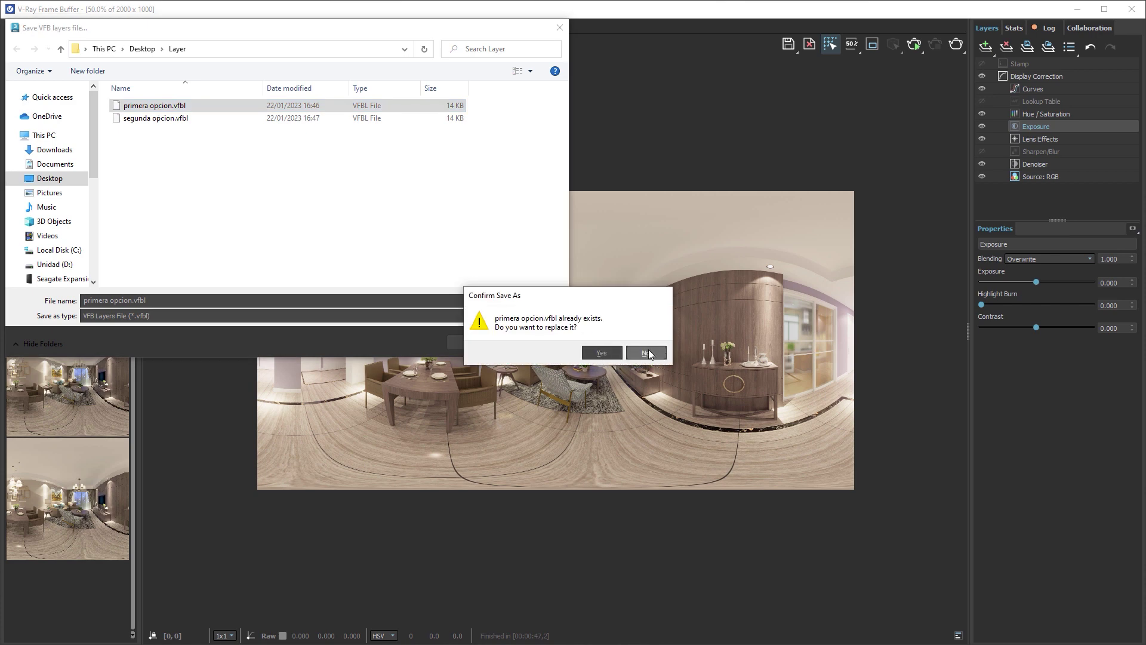
pyautogui.click(649, 355)
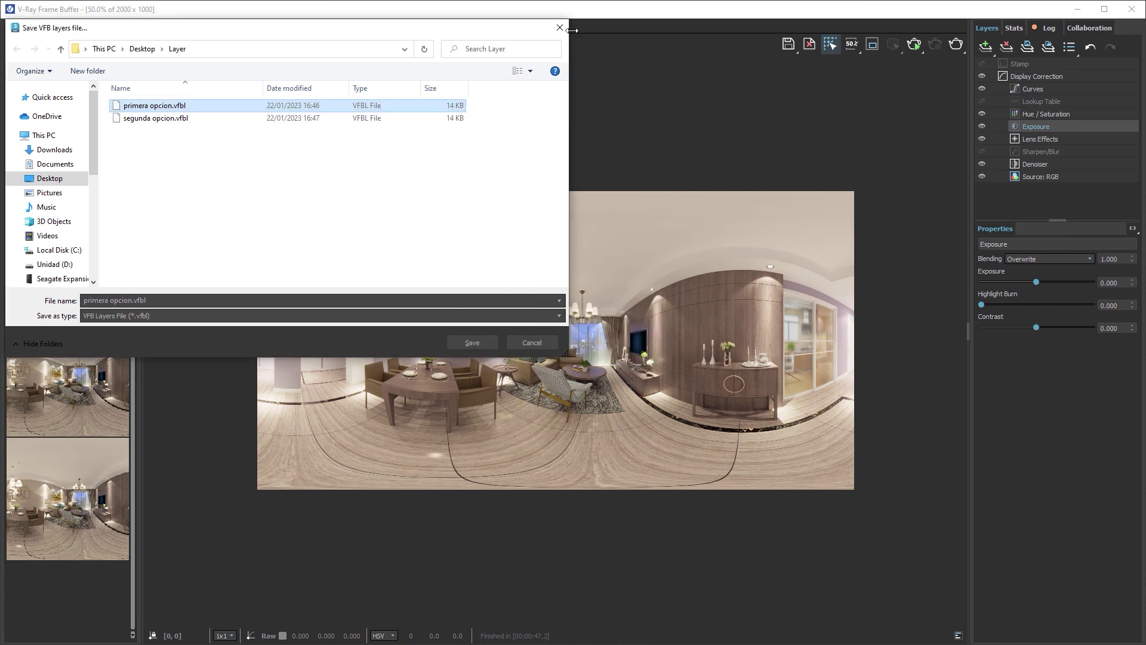
pyautogui.click(560, 27)
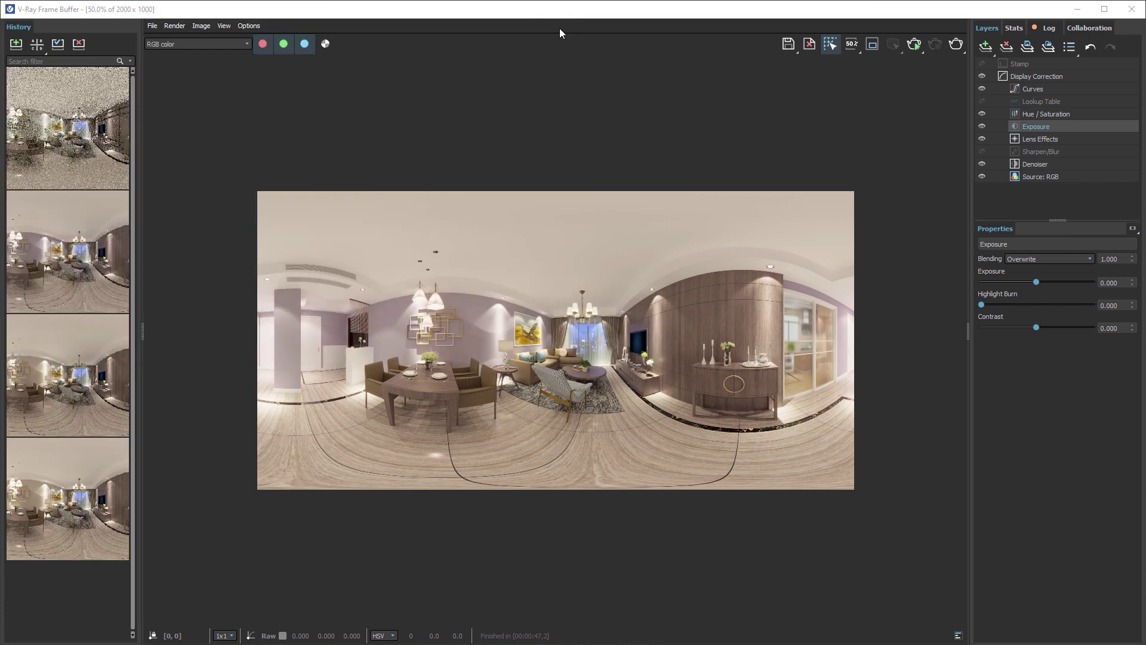
# - Load the primera opcion.vfbl layer preset from the Layer folder
pyautogui.click(1048, 48)
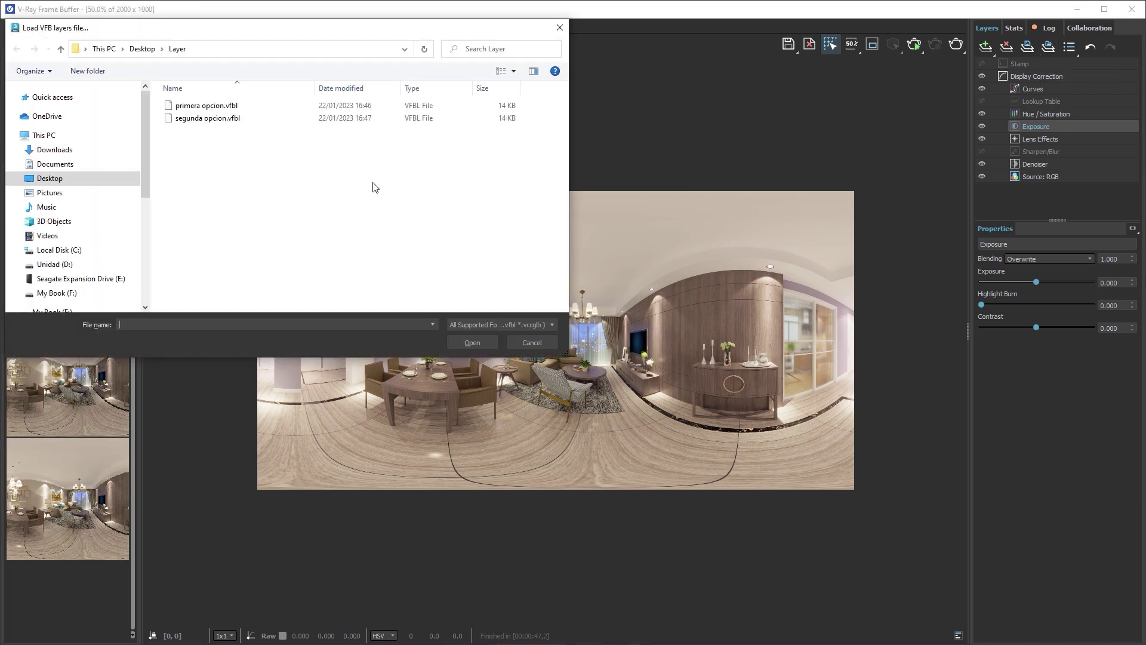
pyautogui.doubleClick(214, 105)
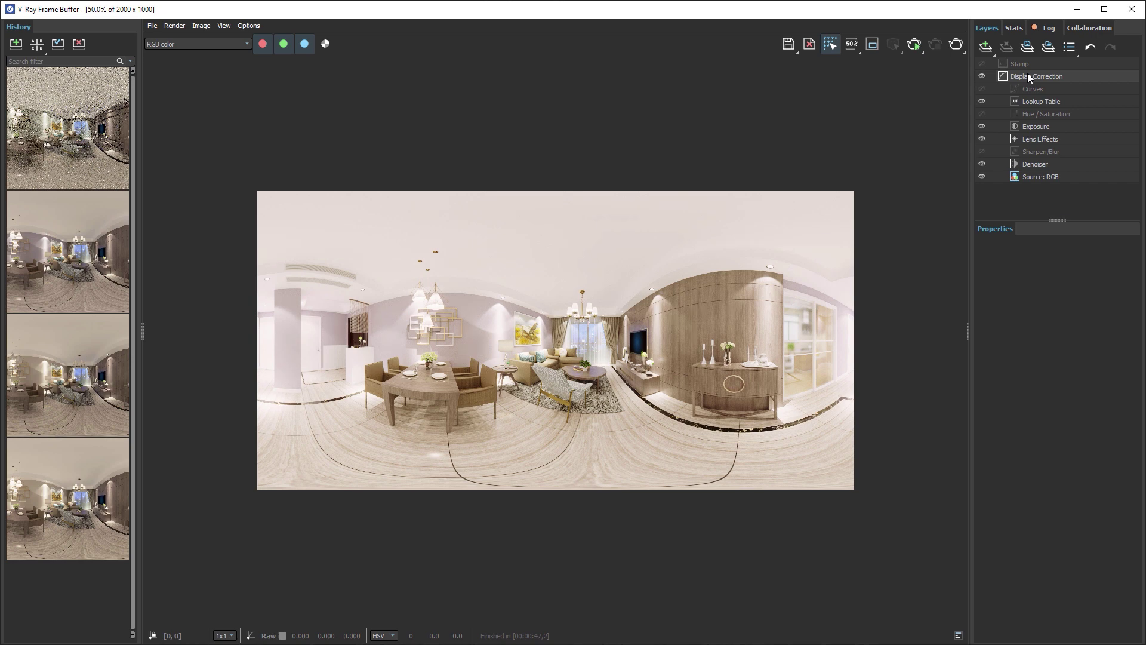
pyautogui.click(1070, 48)
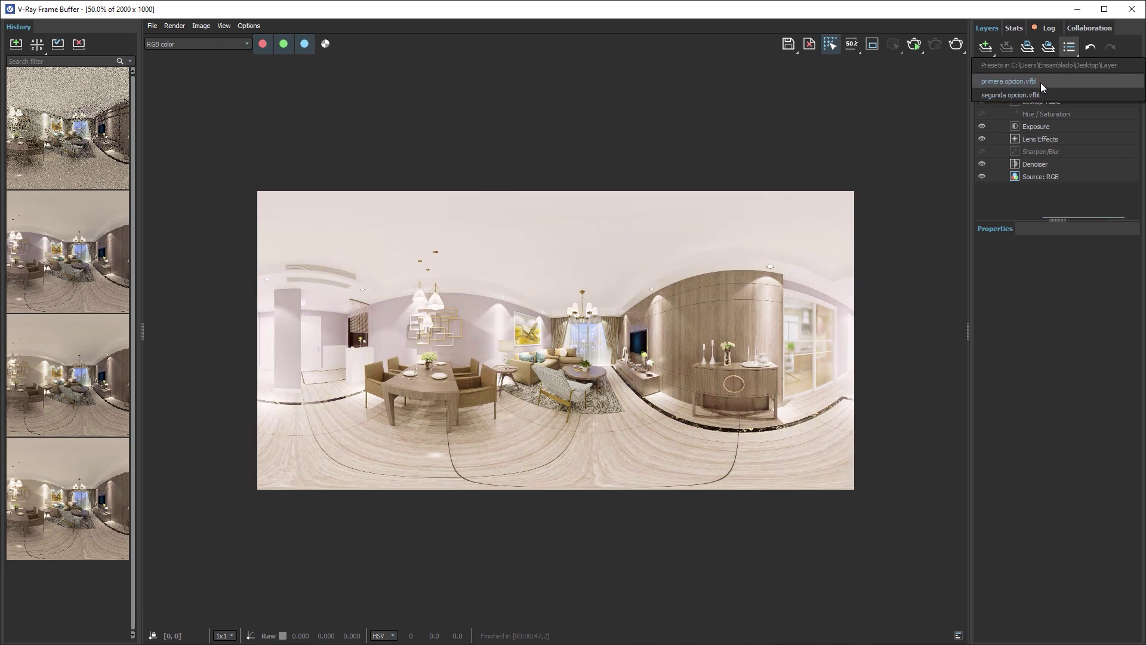
pyautogui.click(250, 25)
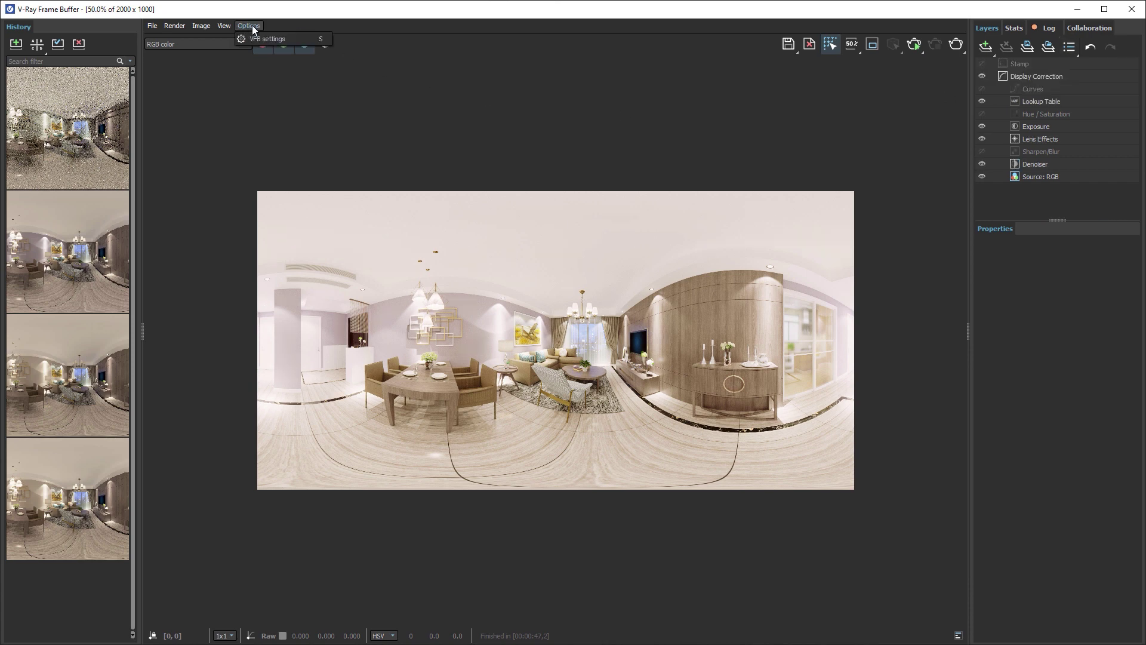
pyautogui.click(288, 40)
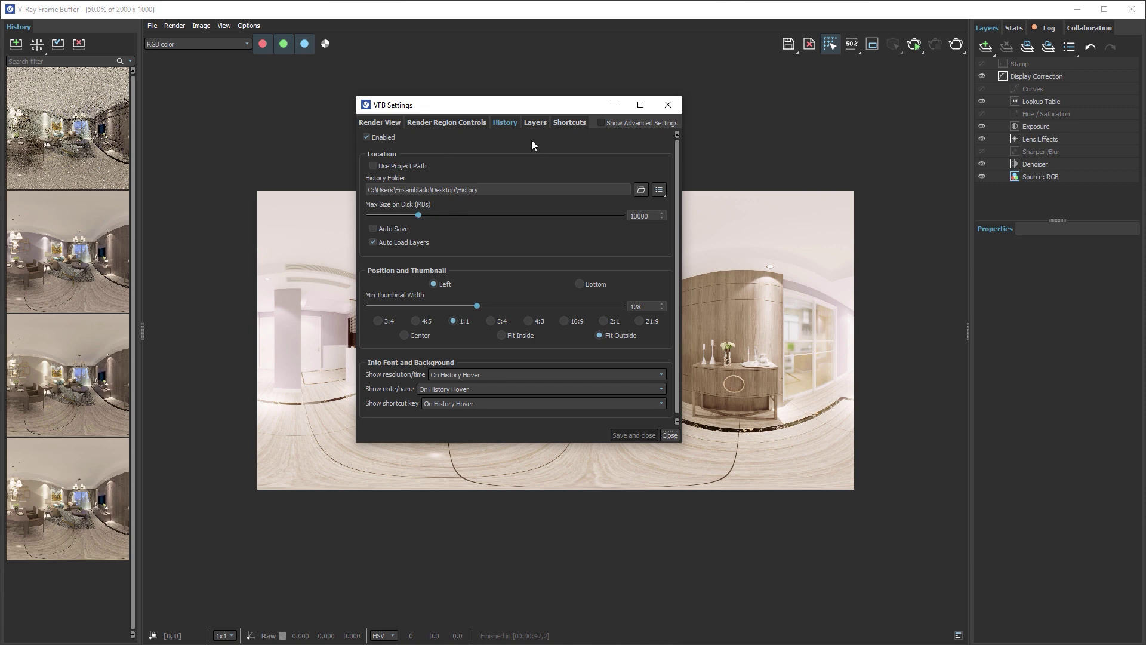
pyautogui.click(536, 124)
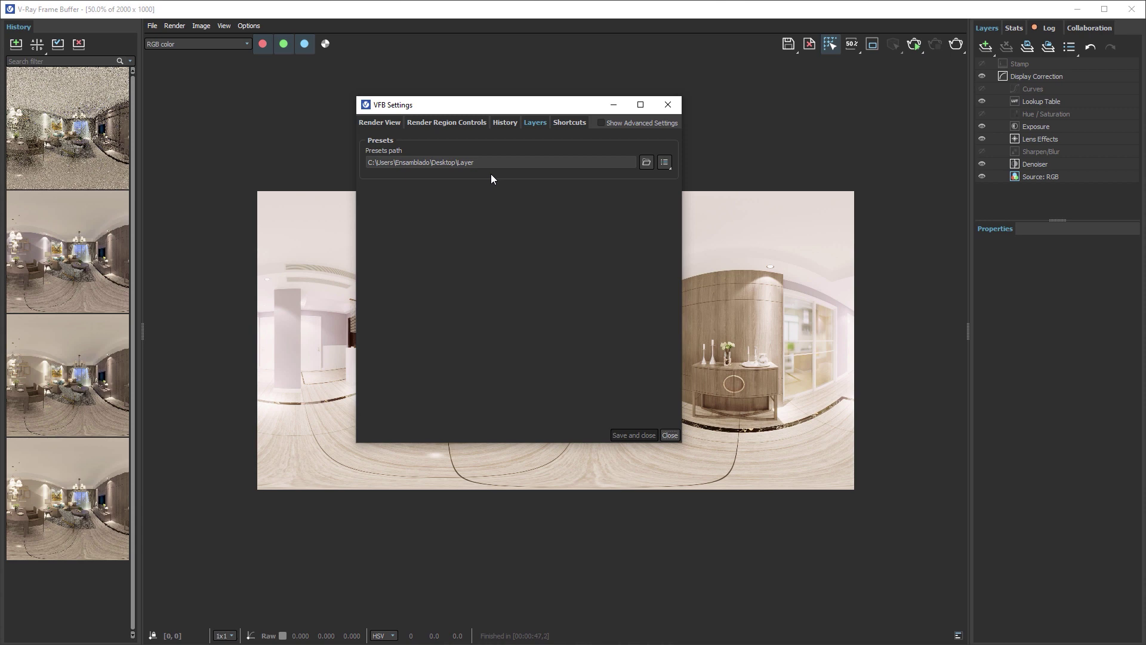
pyautogui.click(675, 108)
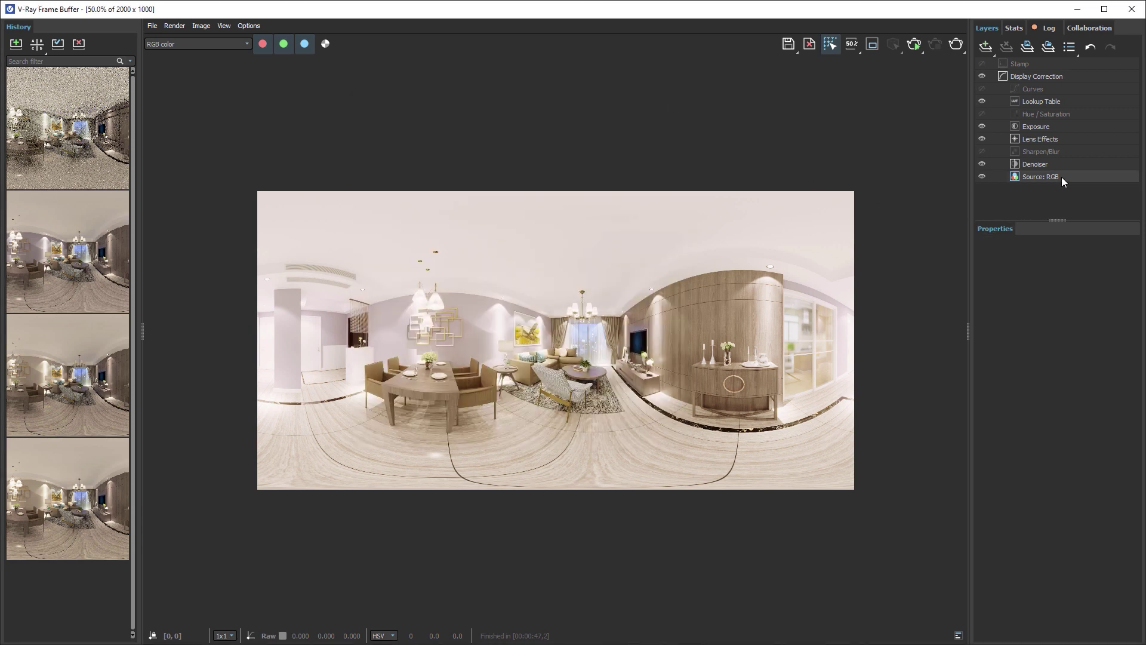
# - Set the Source layer to LightMix and minimize the V-Ray Frame Buffer
pyautogui.click(1029, 174)
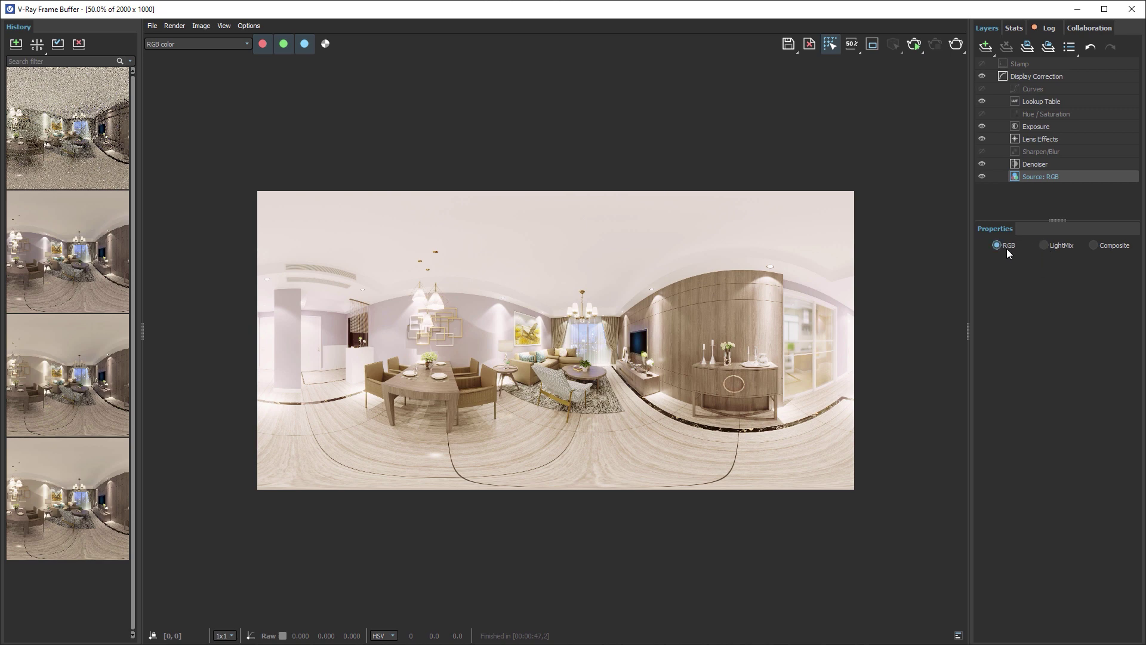
pyautogui.click(1043, 245)
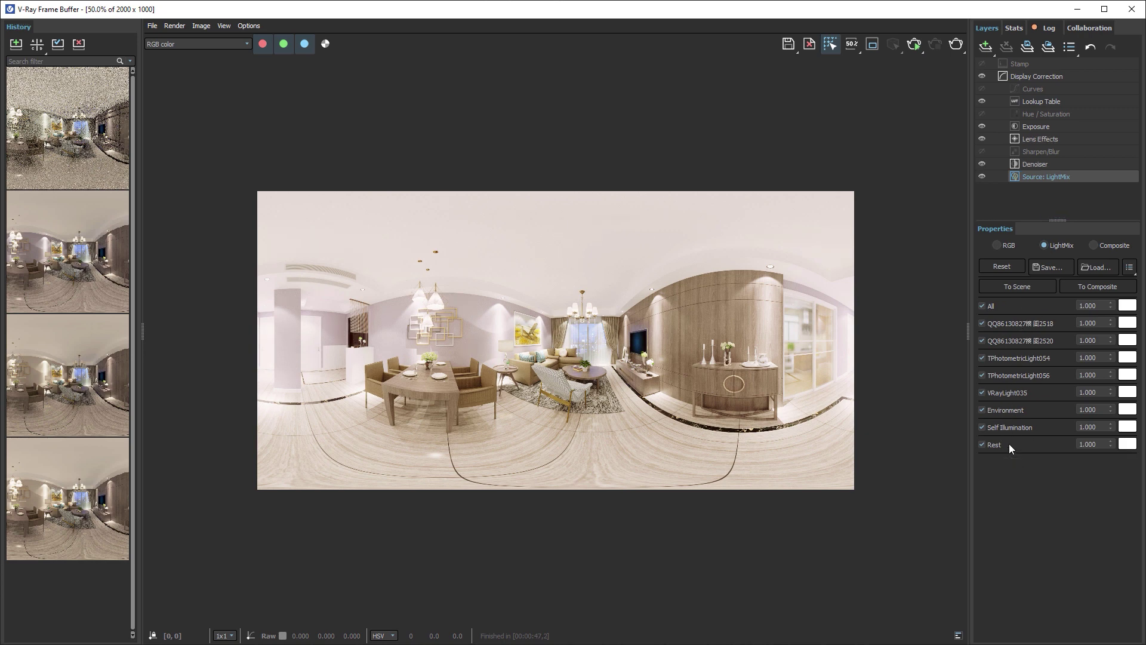
pyautogui.click(1077, 9)
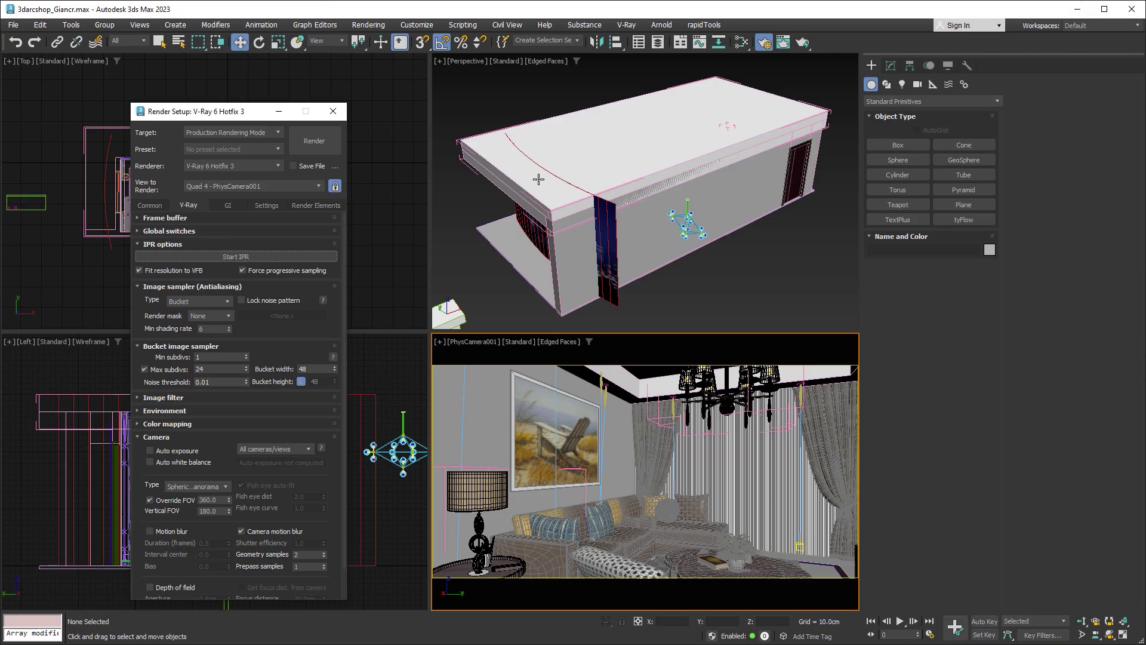
# - Open the Render Elements tab and browse the Add list without adding anything
pyautogui.click(312, 206)
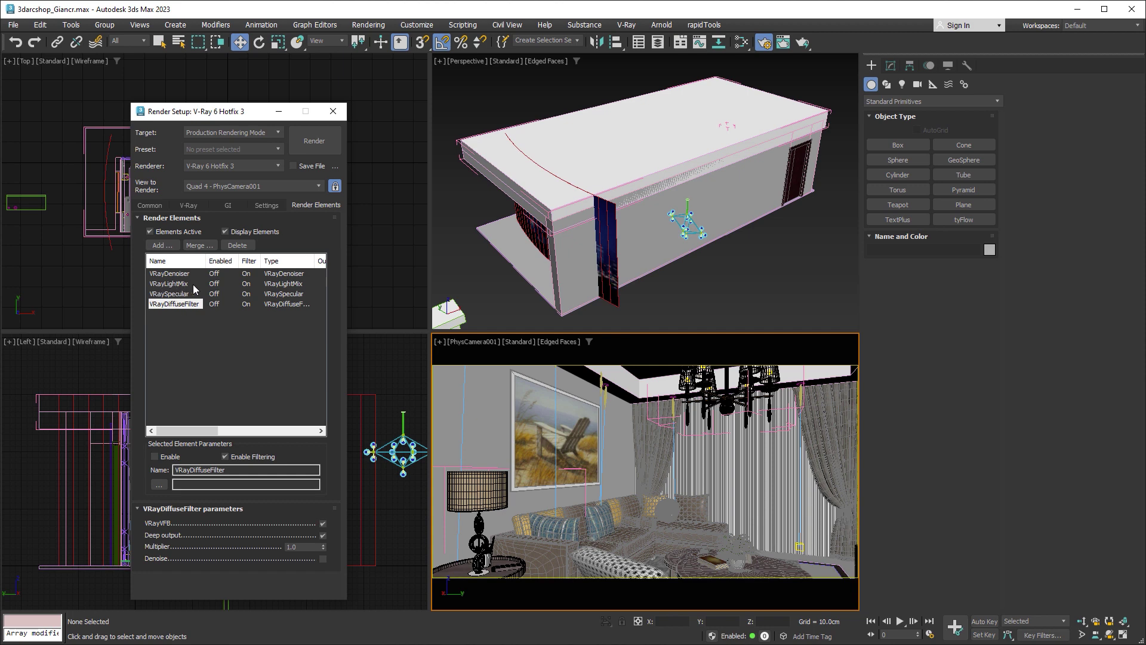
pyautogui.click(162, 246)
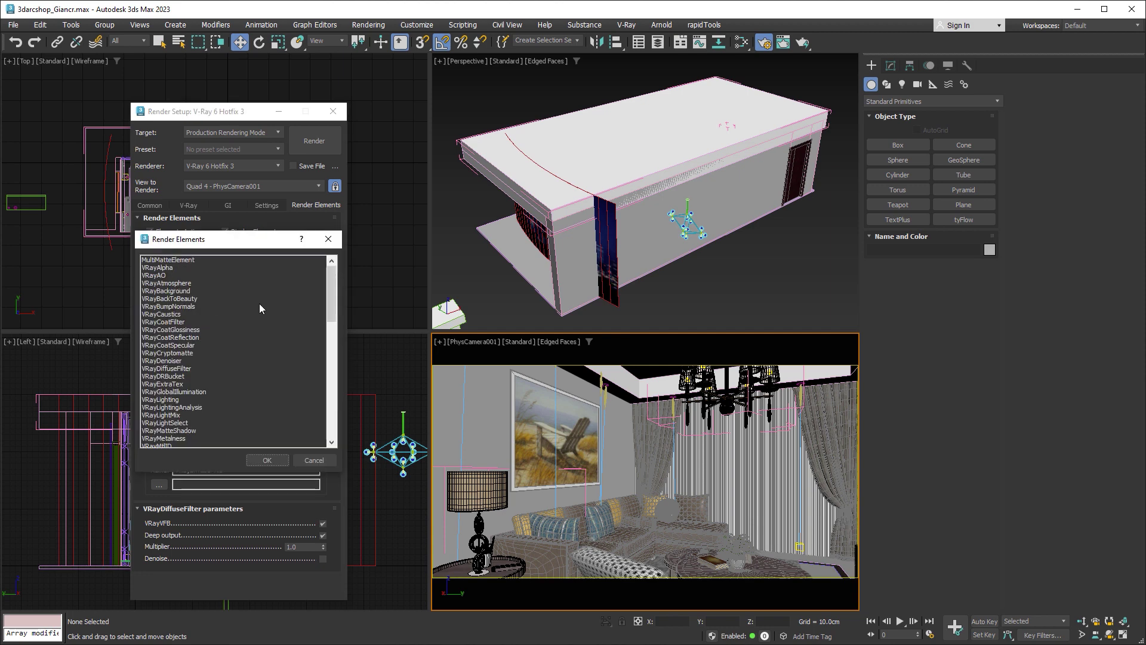
pyautogui.click(173, 415)
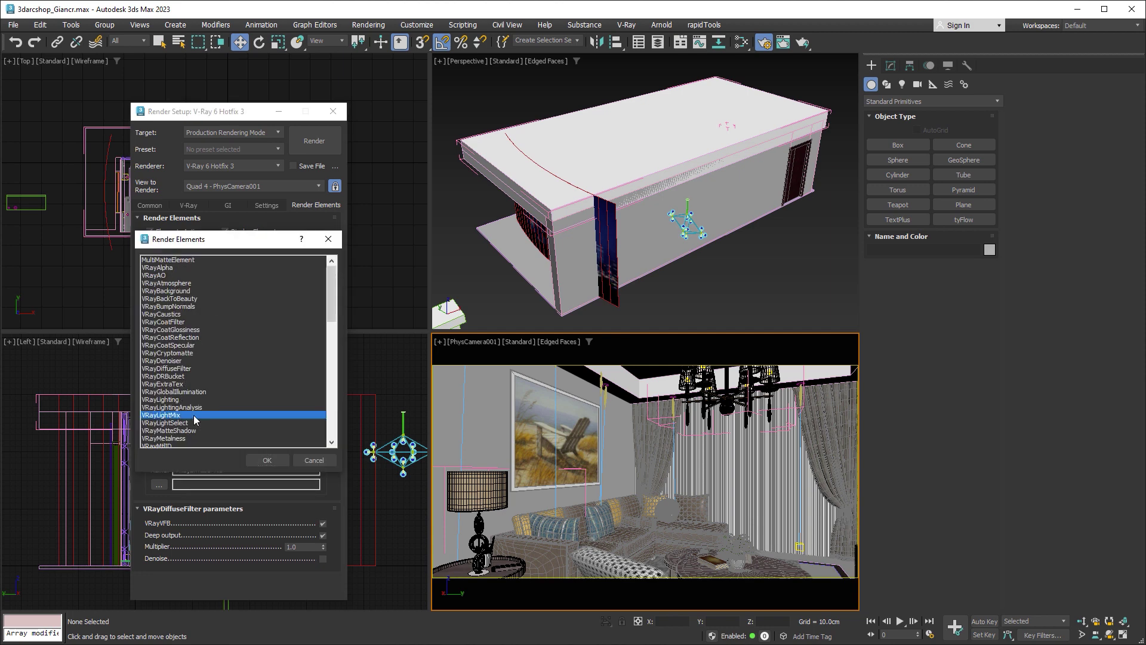
pyautogui.click(315, 460)
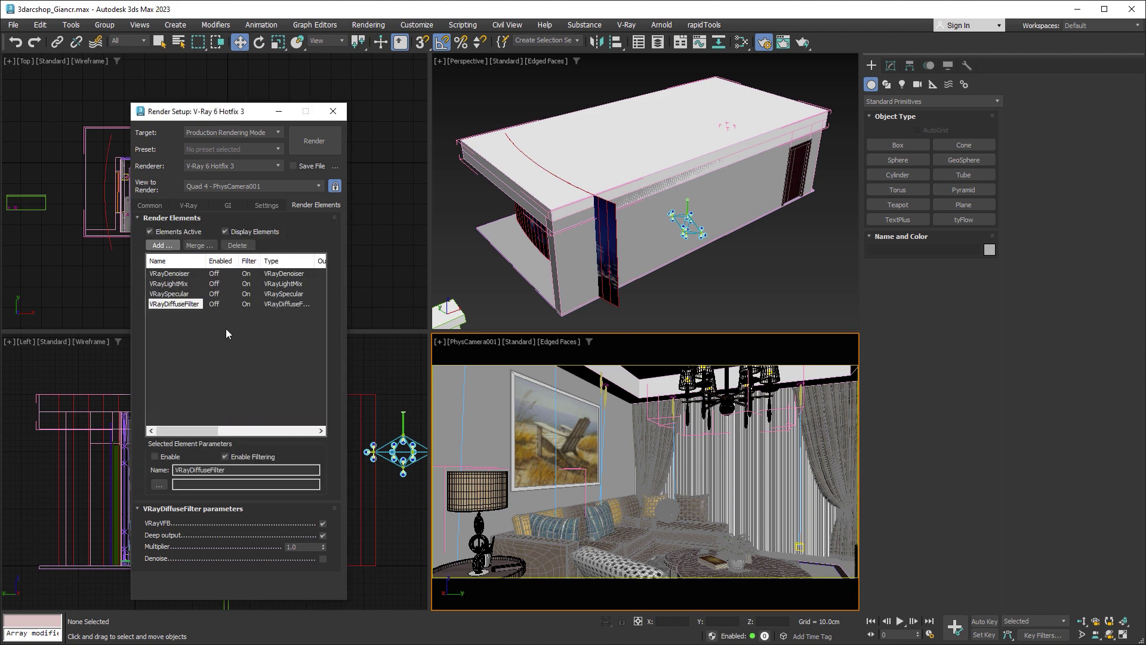
# - Check VRayLightMix is grouped by Instanced lights, then reopen the V-Ray Frame Buffer
pyautogui.click(171, 285)
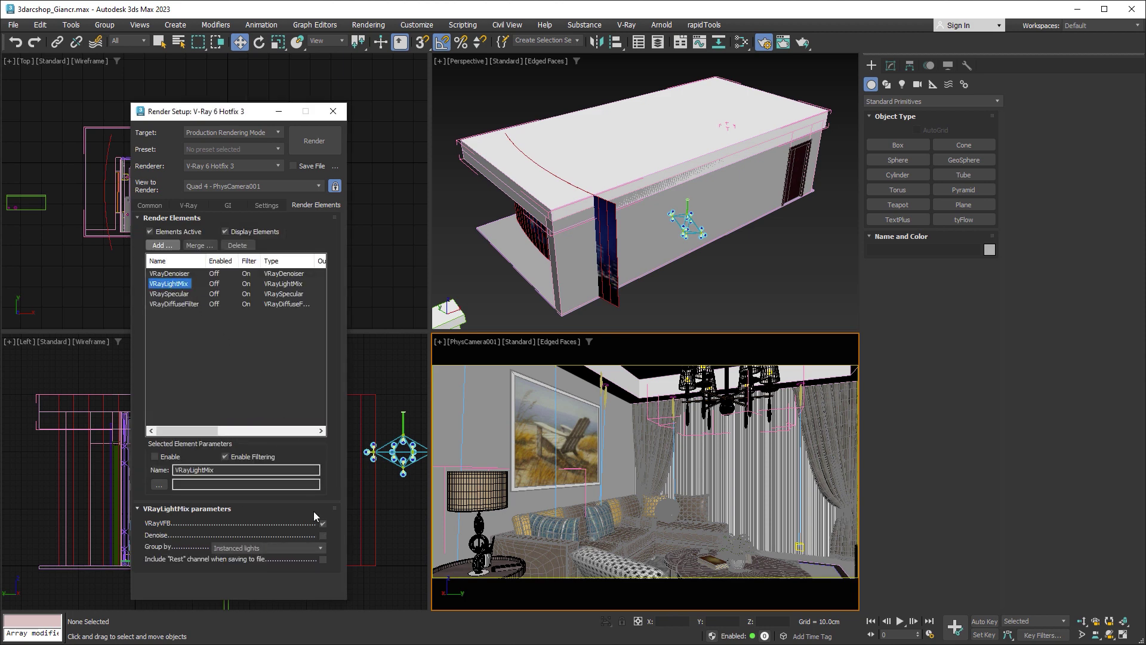
pyautogui.click(321, 547)
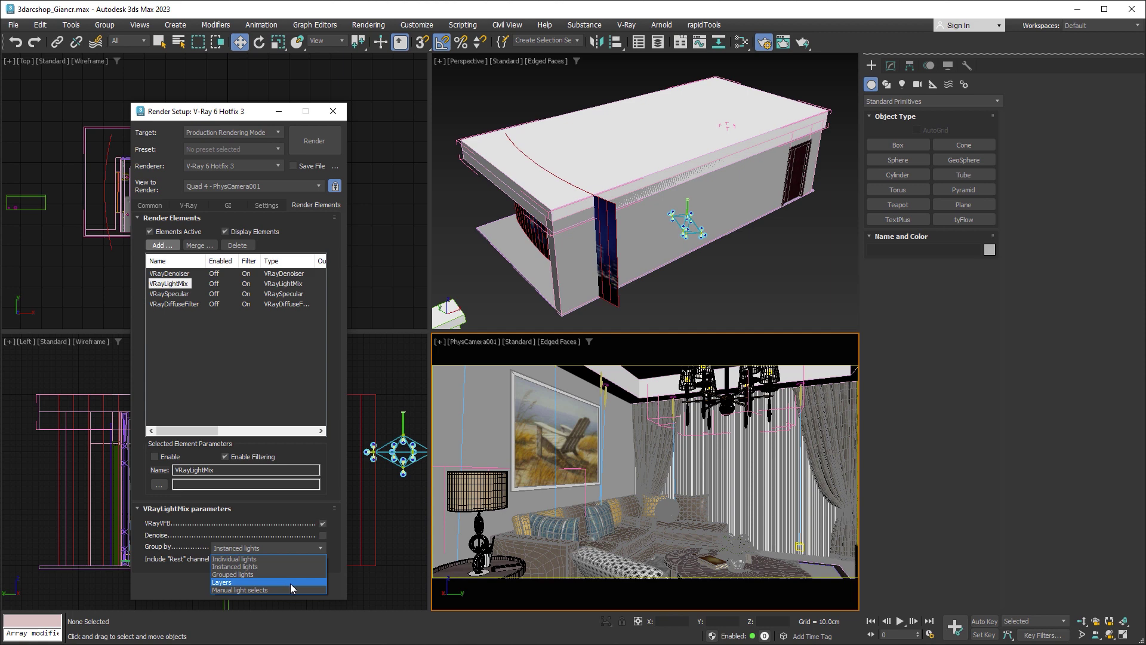
pyautogui.click(334, 590)
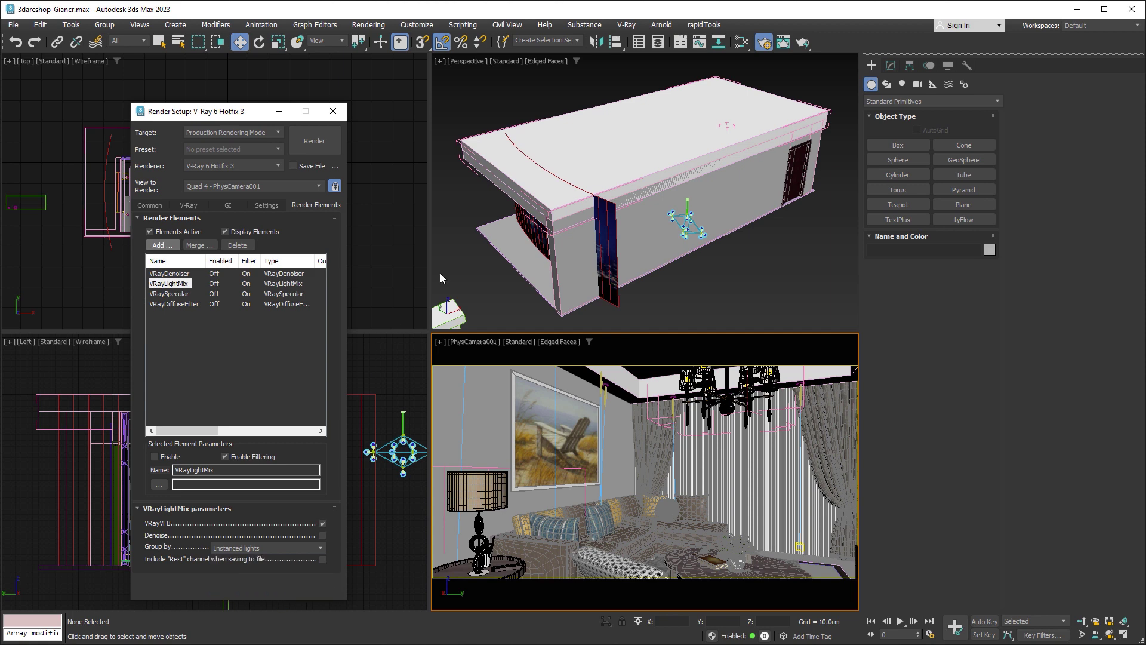
pyautogui.click(626, 25)
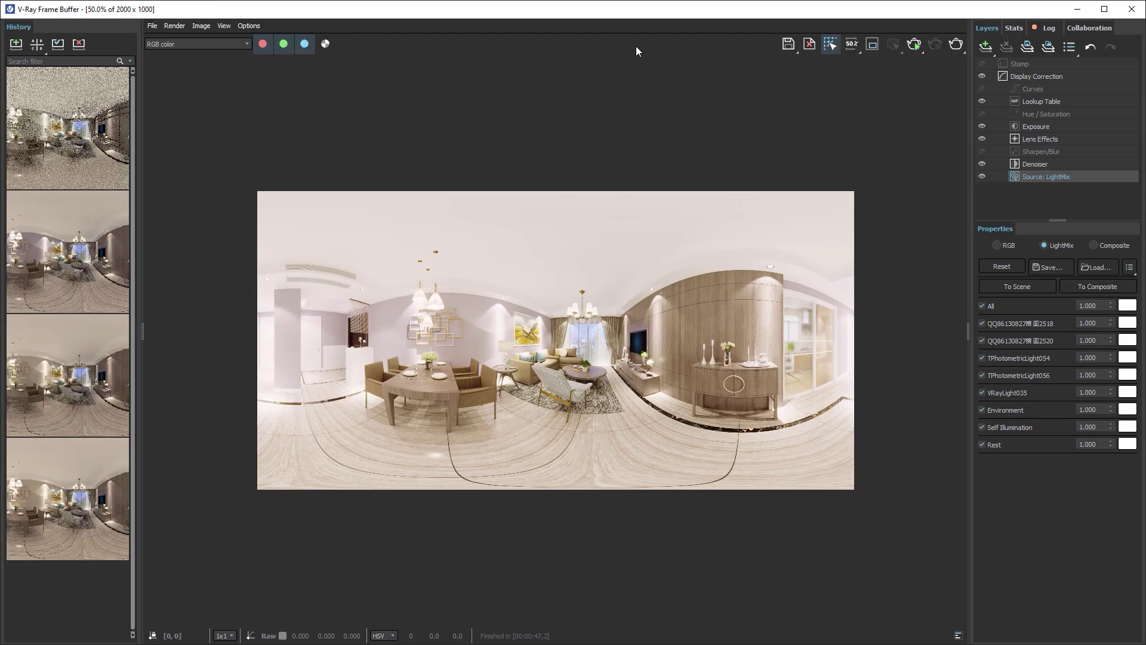
# - Turn all LightMix lights off, then re-enable Rest, Self Illumination, Environment and each individual light
pyautogui.click(982, 304)
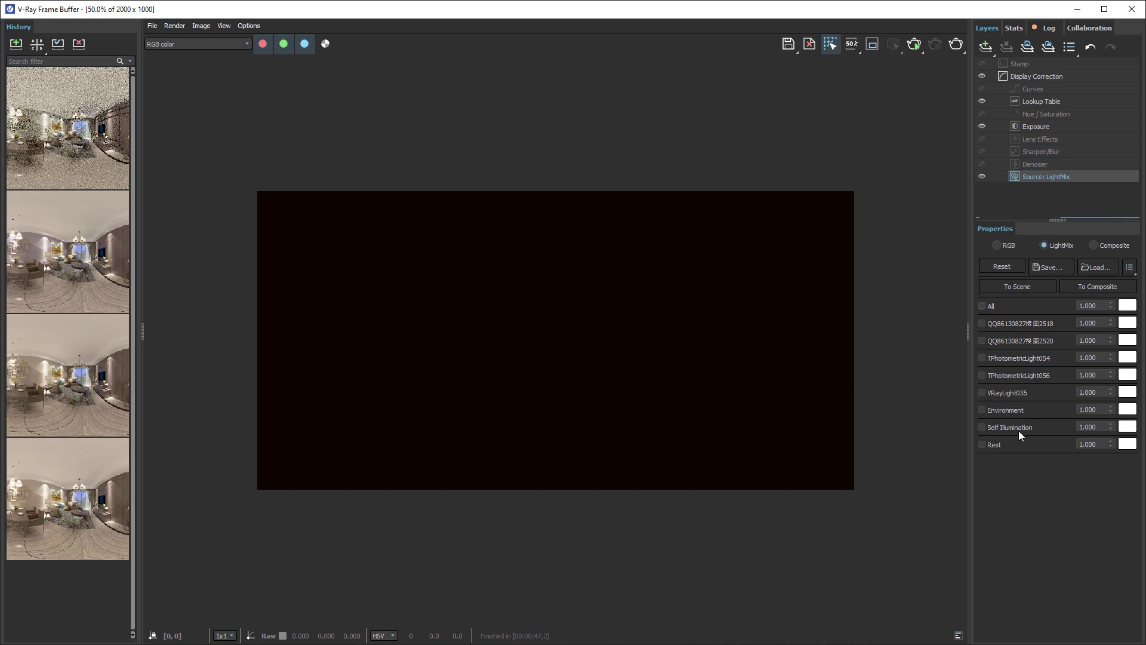
pyautogui.click(982, 444)
pyautogui.click(982, 428)
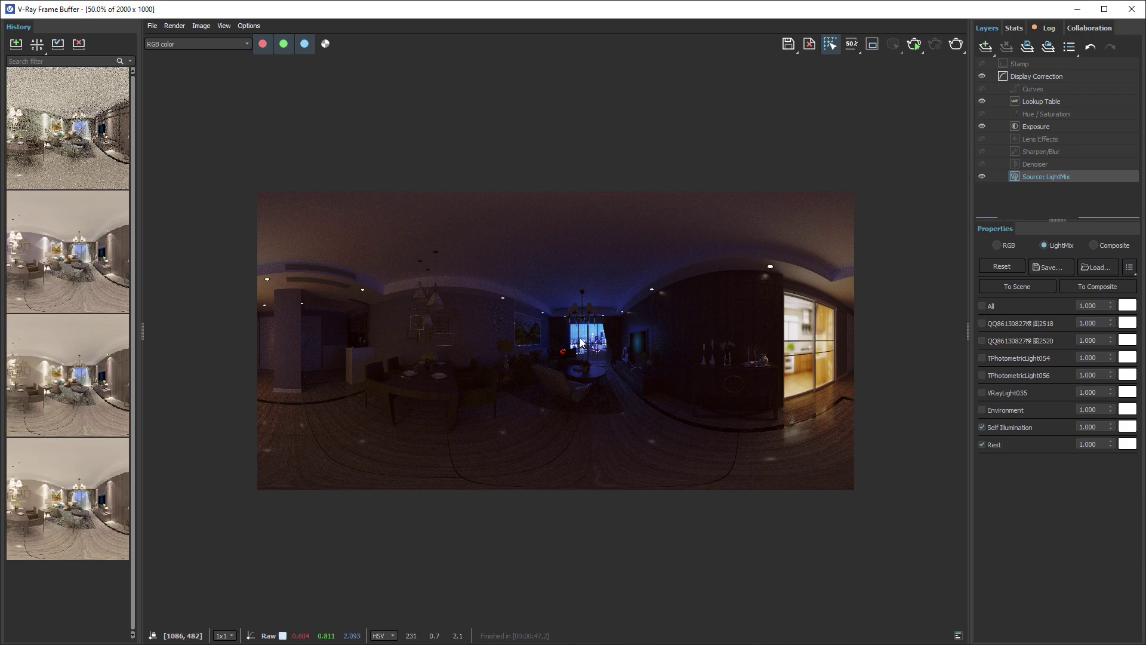
pyautogui.click(982, 409)
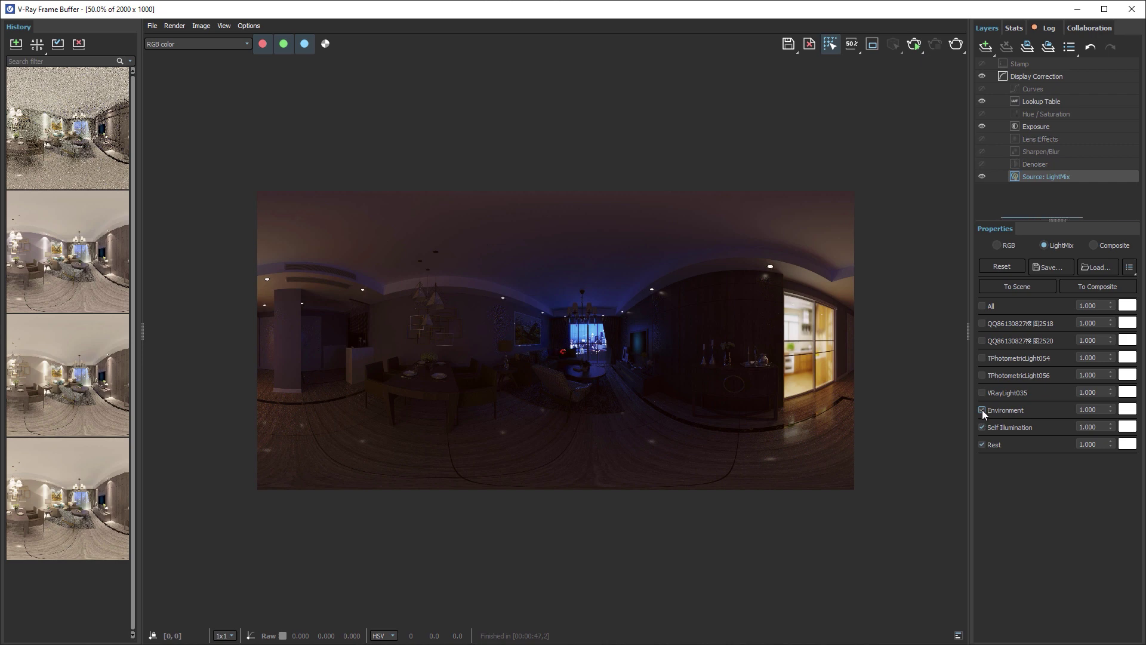
pyautogui.click(981, 393)
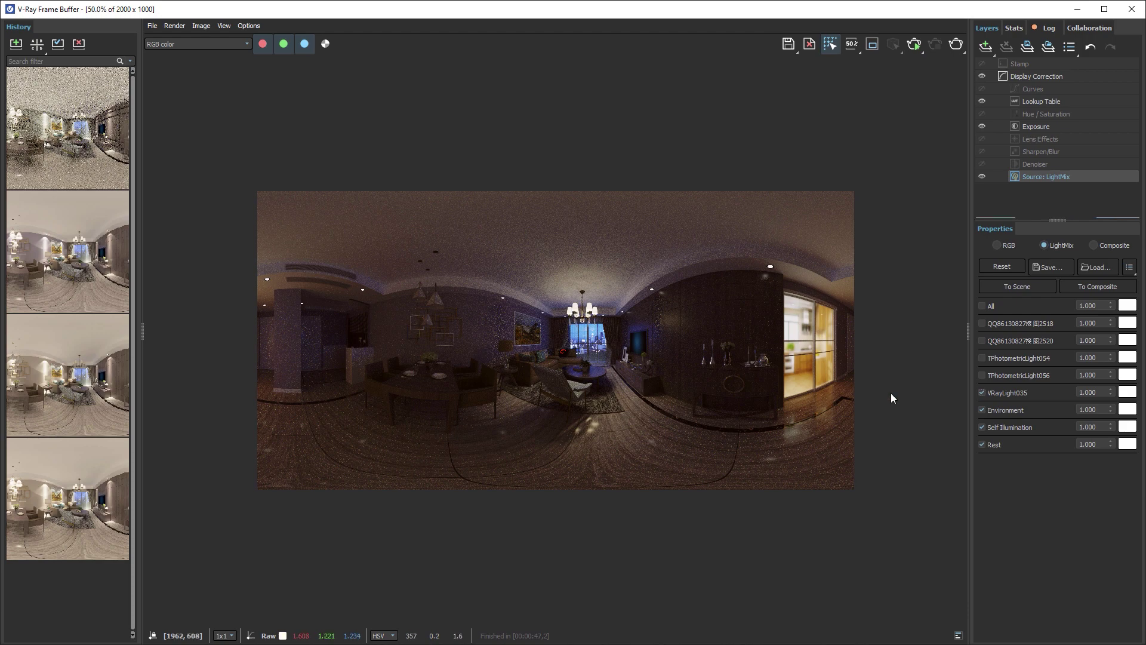
pyautogui.click(982, 375)
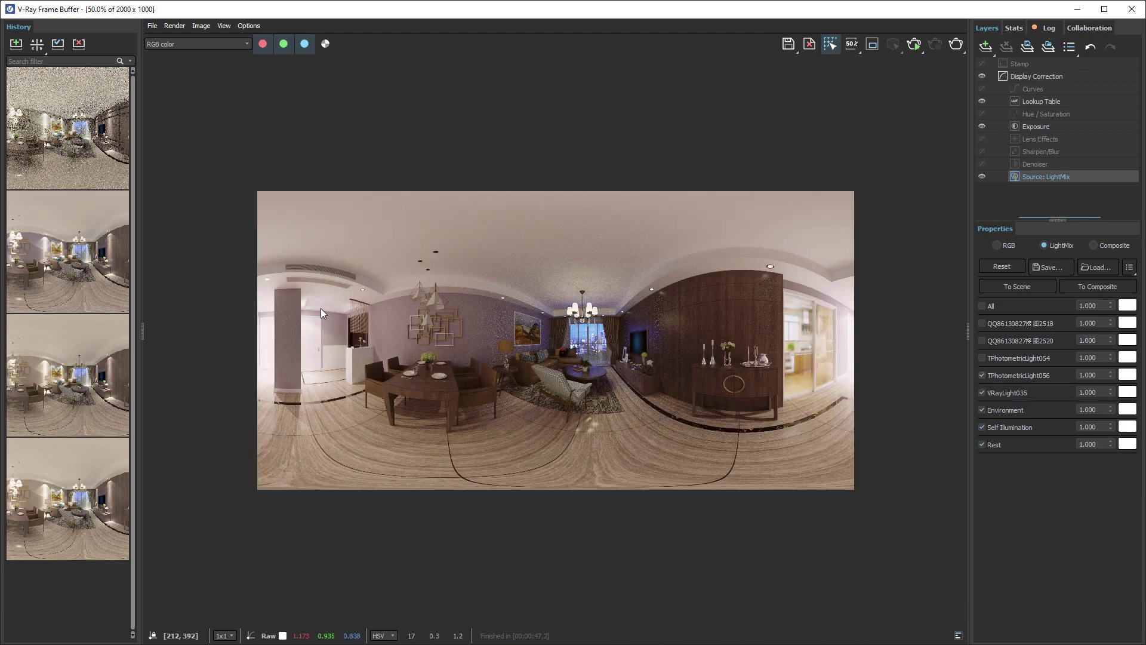
pyautogui.click(982, 359)
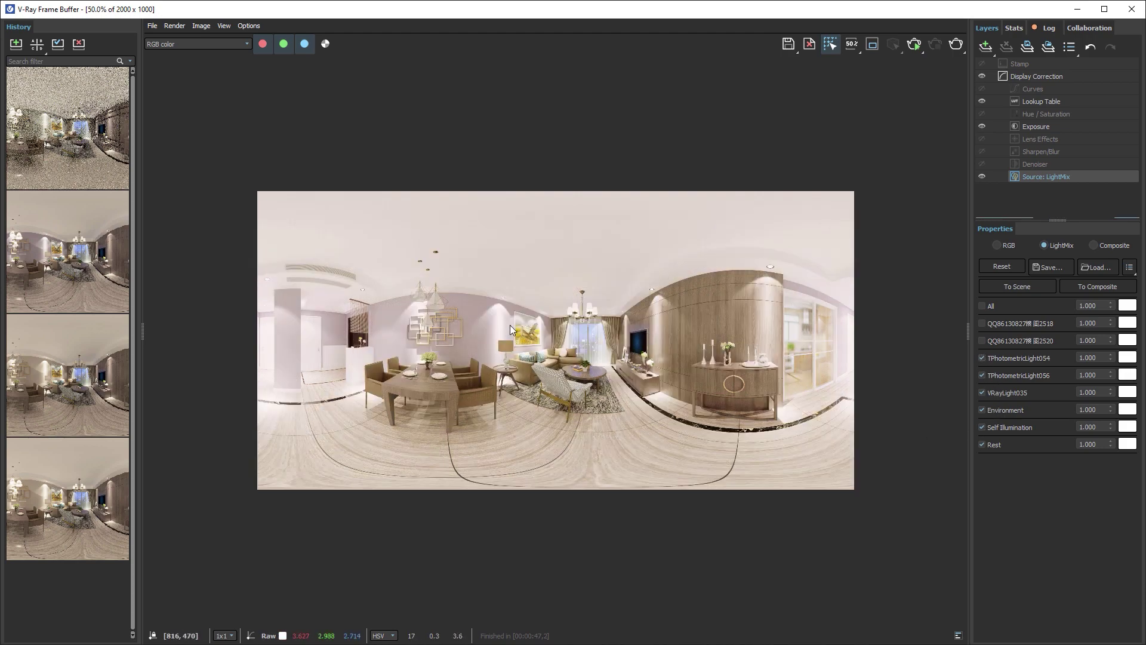
pyautogui.click(983, 340)
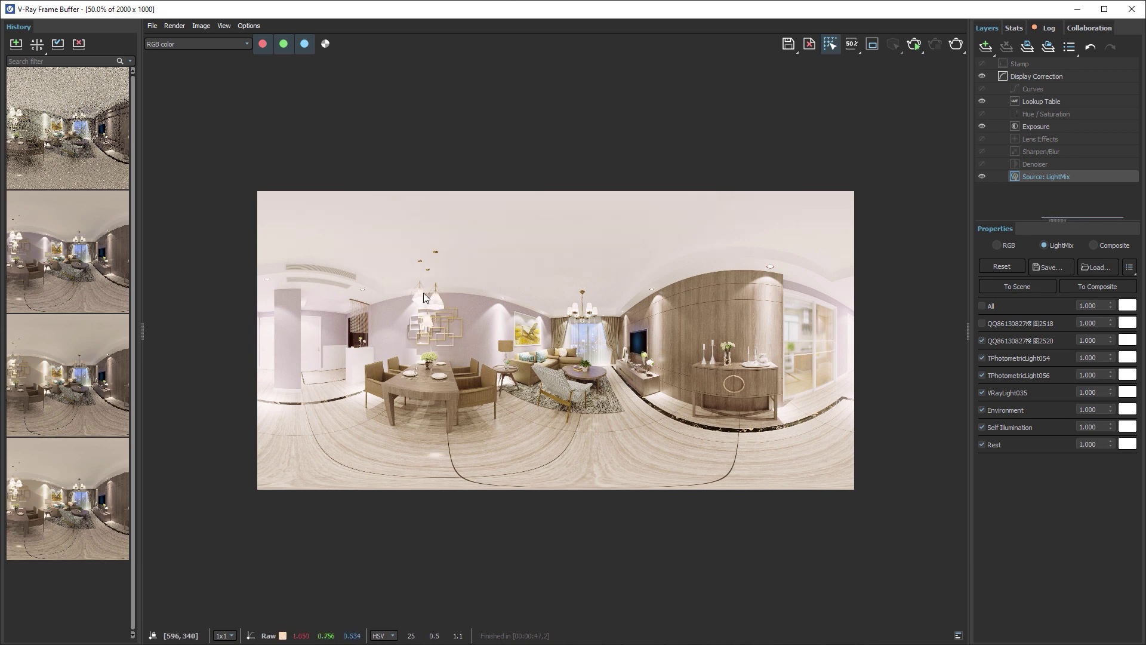
pyautogui.click(982, 324)
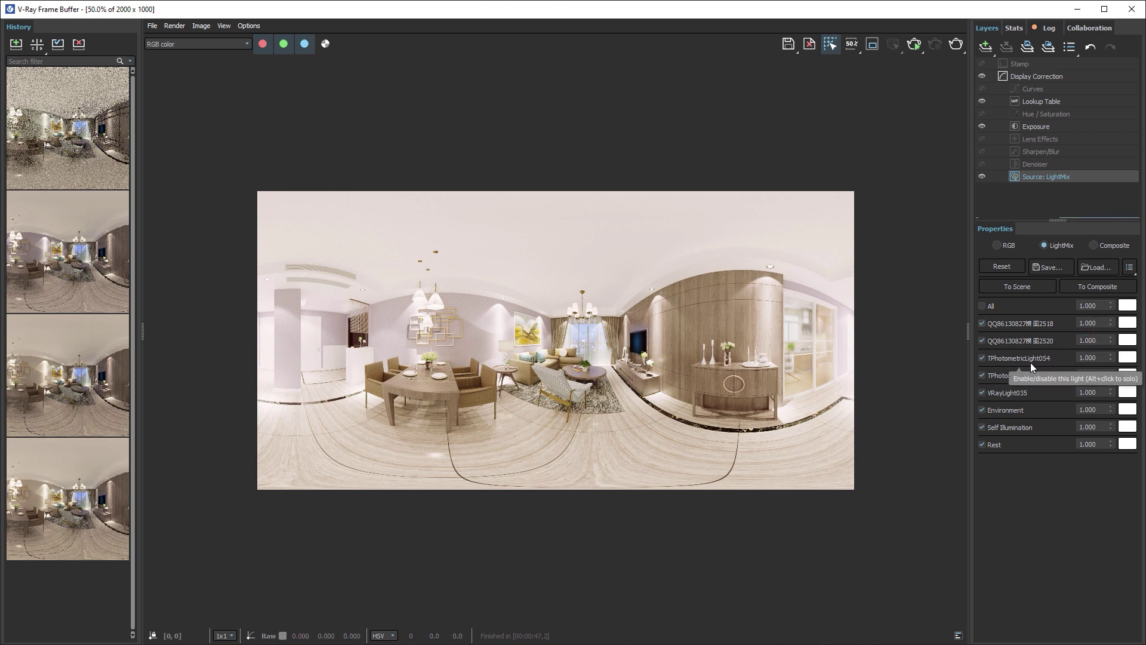
# - Set VRayLight035's LightMix intensity to 0.500
pyautogui.click(982, 392)
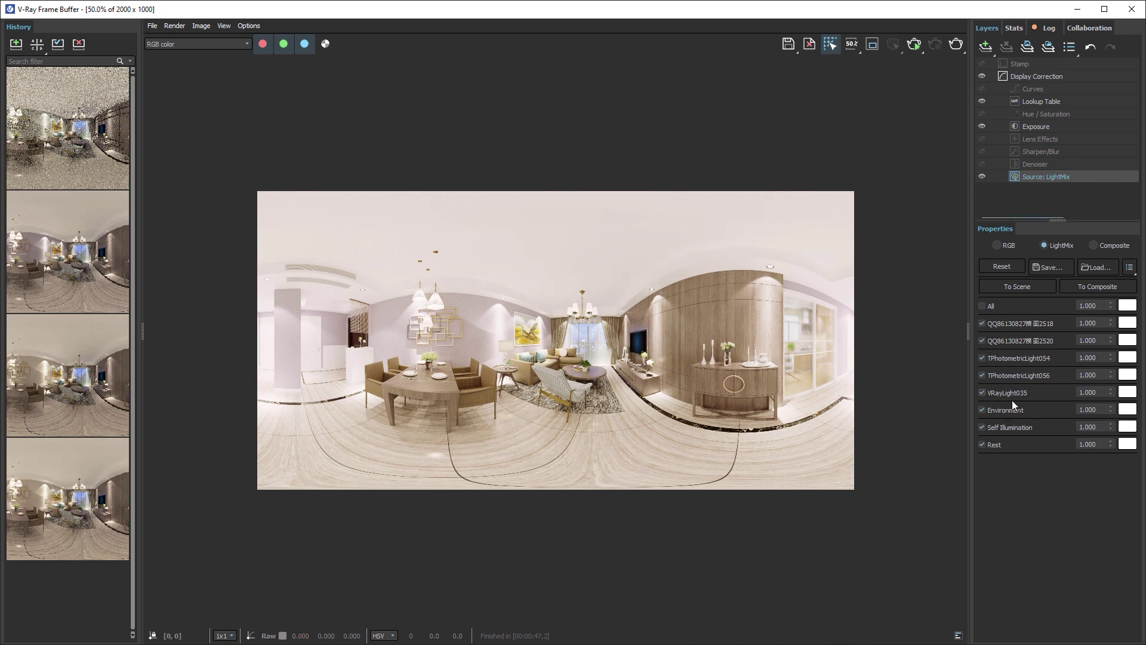
pyautogui.moveTo(1102, 393); pyautogui.dragTo(1044, 391)
pyautogui.write('0.5')
pyautogui.press('Return')
# - Dim TPhotometricLight054 to 0.500 after checking its contribution, then toggle the second QQ light
pyautogui.click(984, 357)
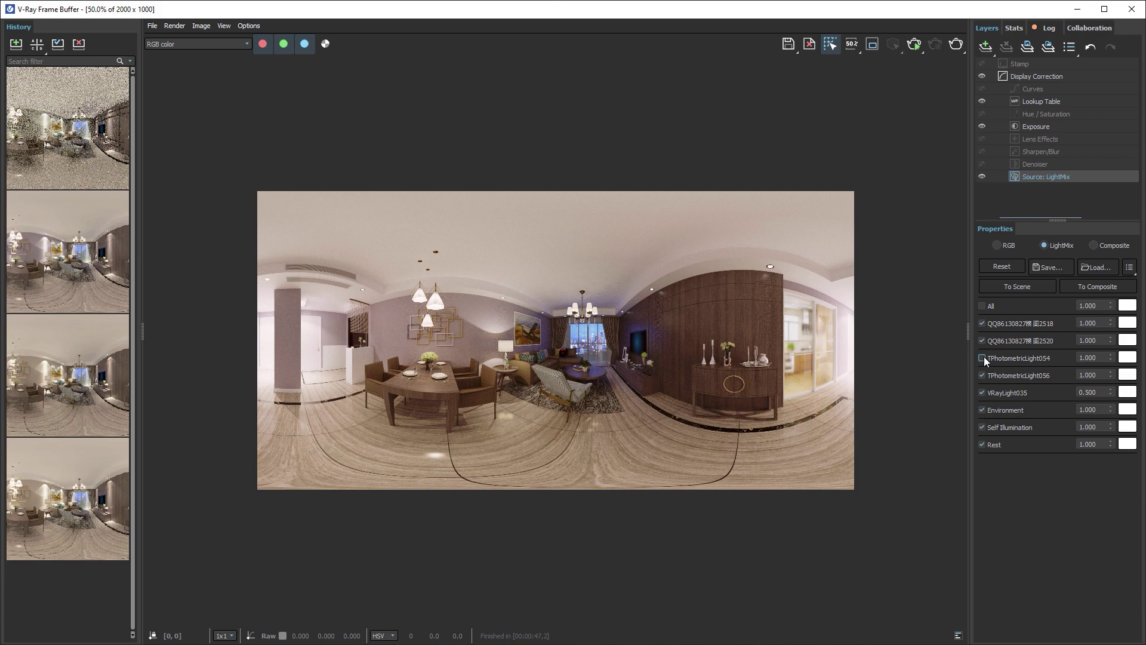
pyautogui.click(984, 357)
pyautogui.moveTo(1101, 357); pyautogui.dragTo(1060, 356)
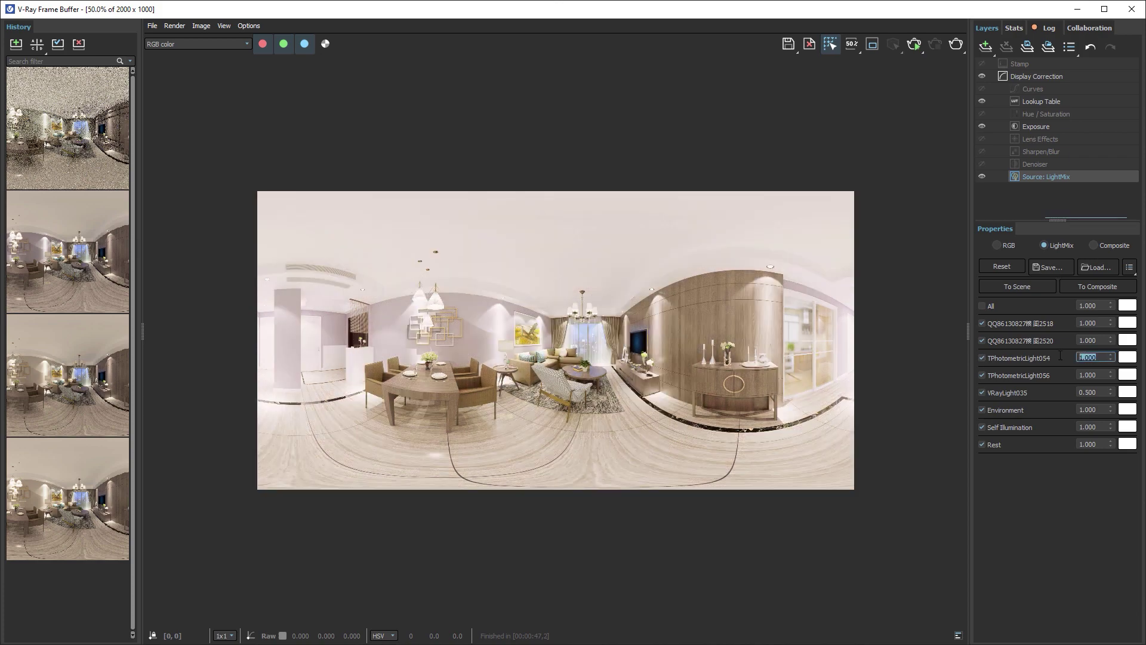
pyautogui.write('0.5')
pyautogui.press('Return')
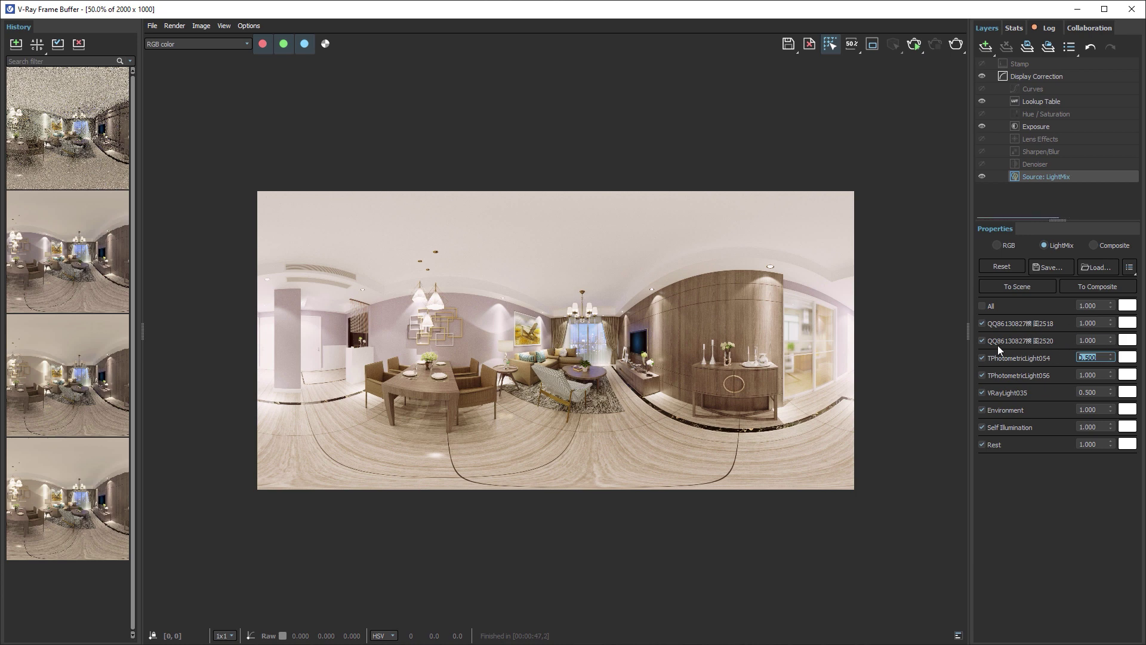
pyautogui.click(983, 340)
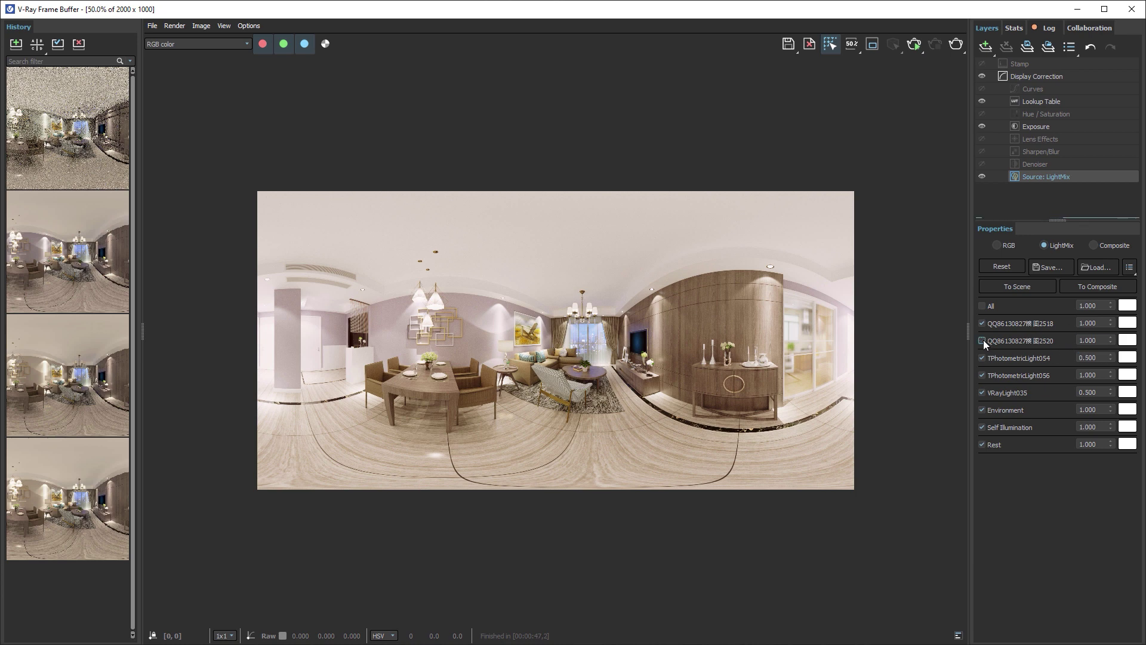
# - Tint the second QQ light (ending 2520) a saturated purple
pyautogui.click(1127, 341)
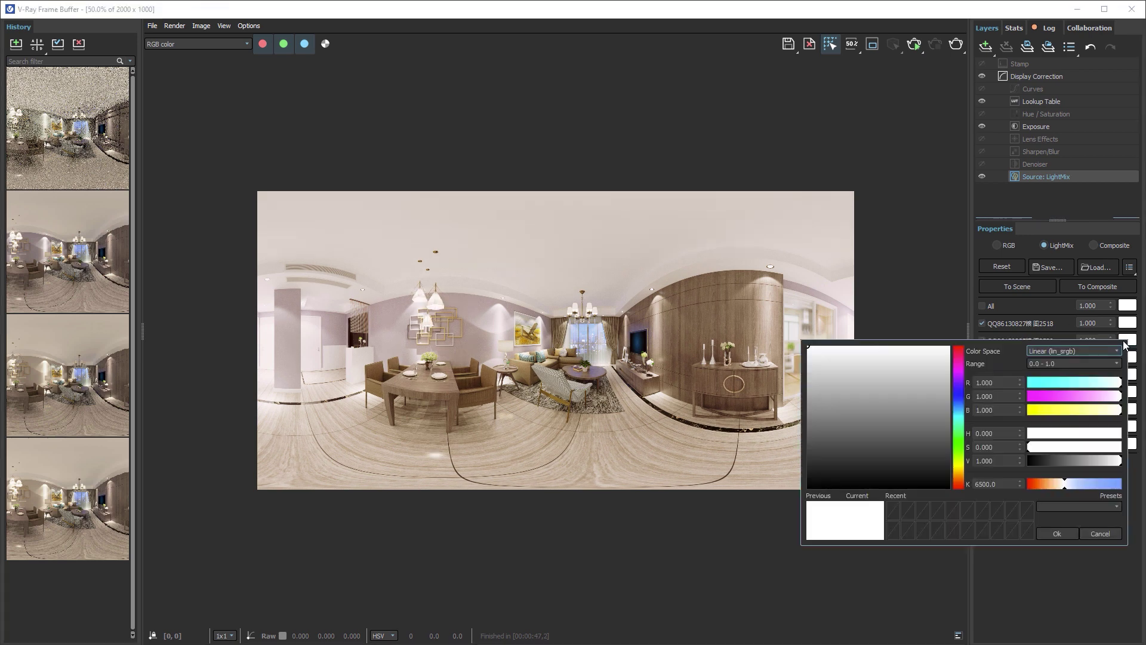
pyautogui.click(959, 374)
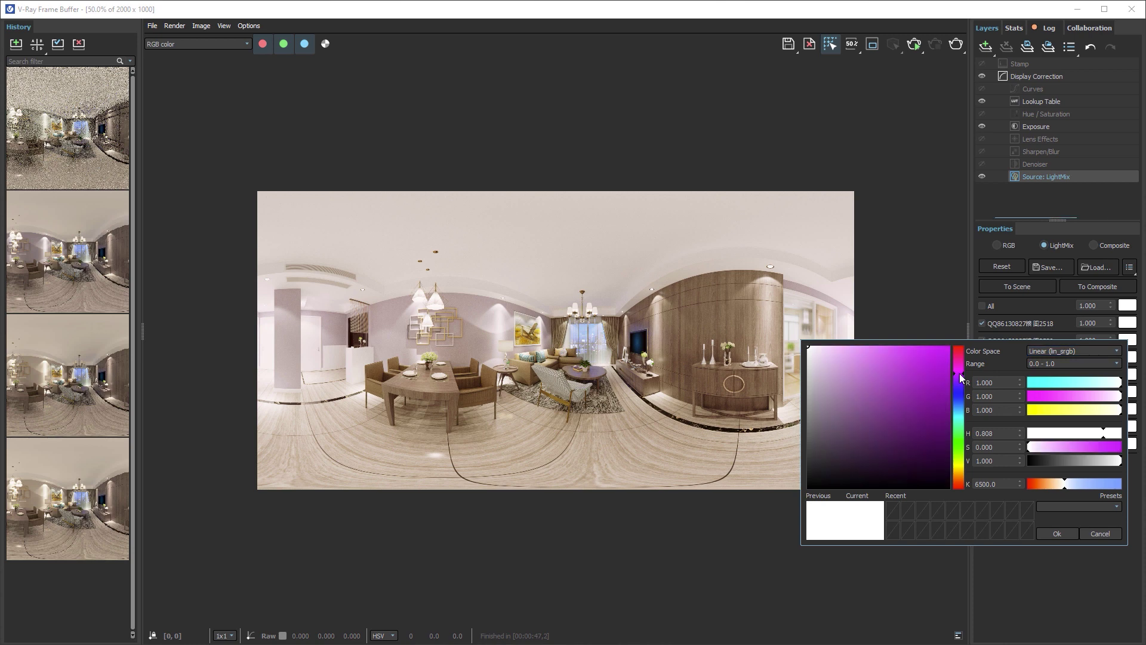
pyautogui.click(1060, 535)
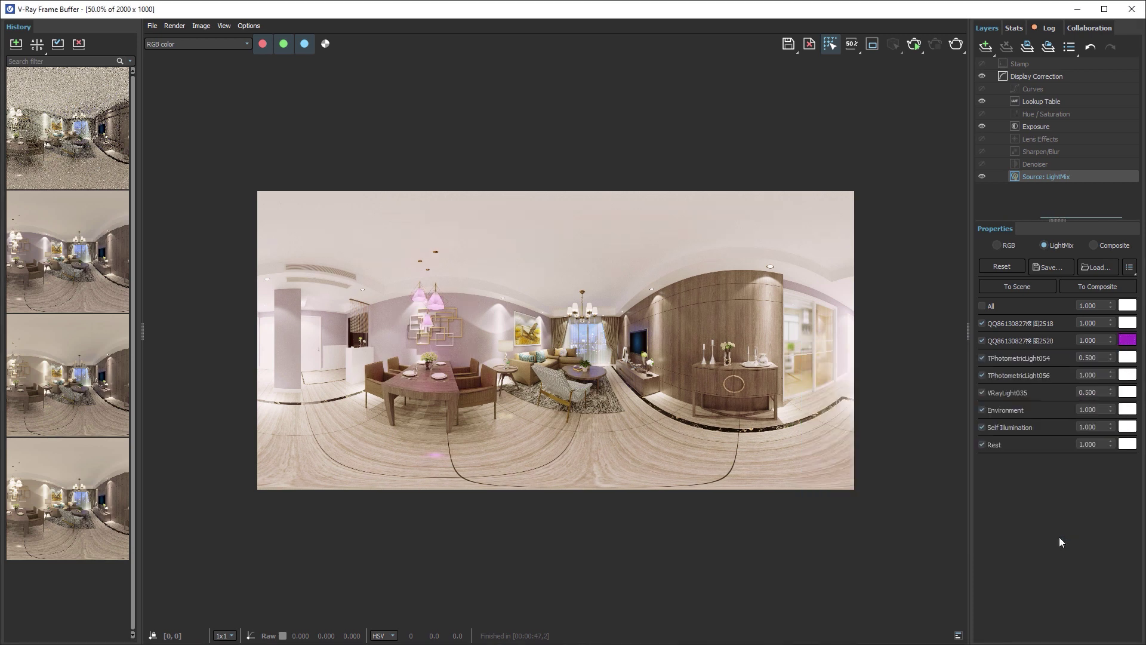
# - Tint TPhotometricLight056 a saturated green
pyautogui.click(1128, 375)
pyautogui.click(958, 483)
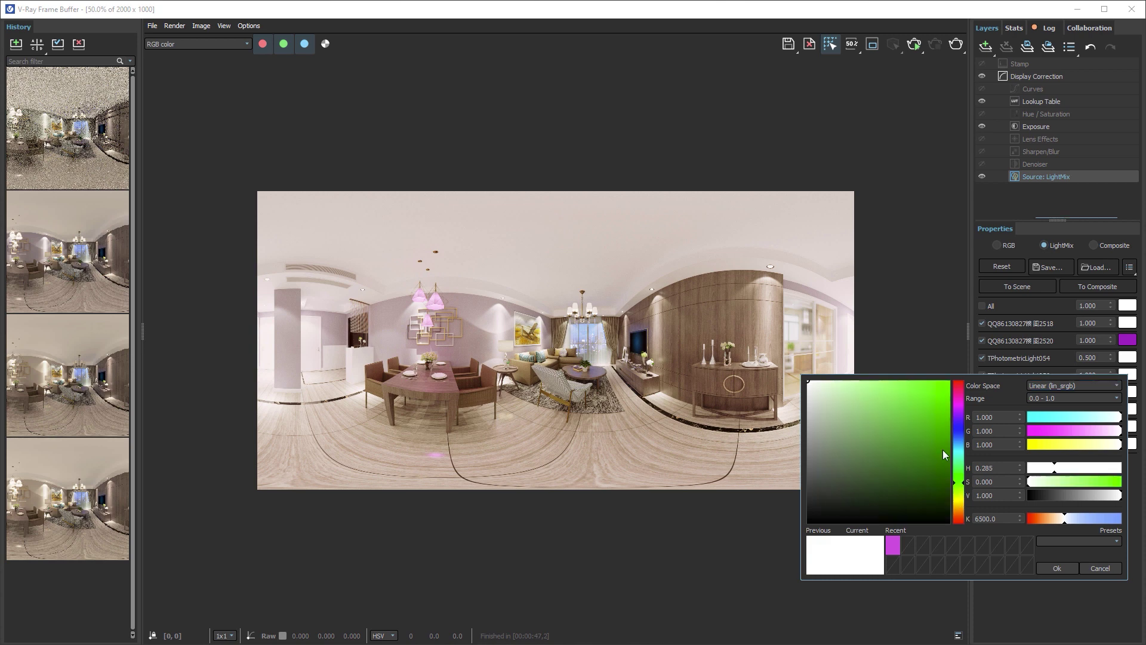
pyautogui.click(932, 397)
pyautogui.click(1057, 567)
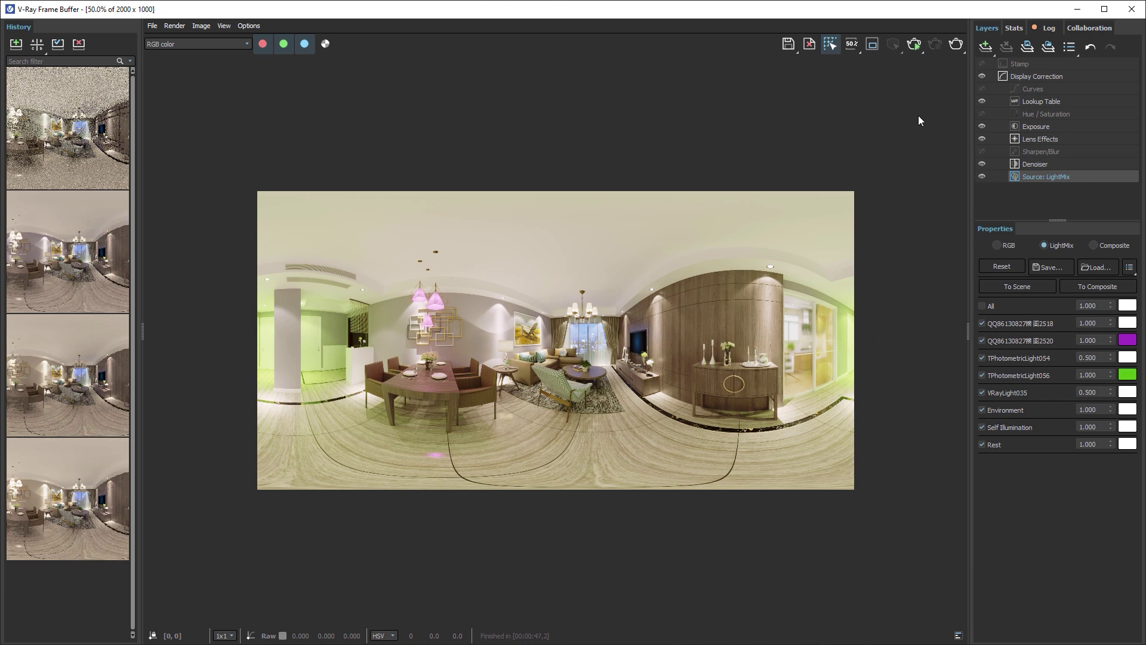
# - Start an interactive render with the new light mix and enable Real Zoom
pyautogui.click(914, 48)
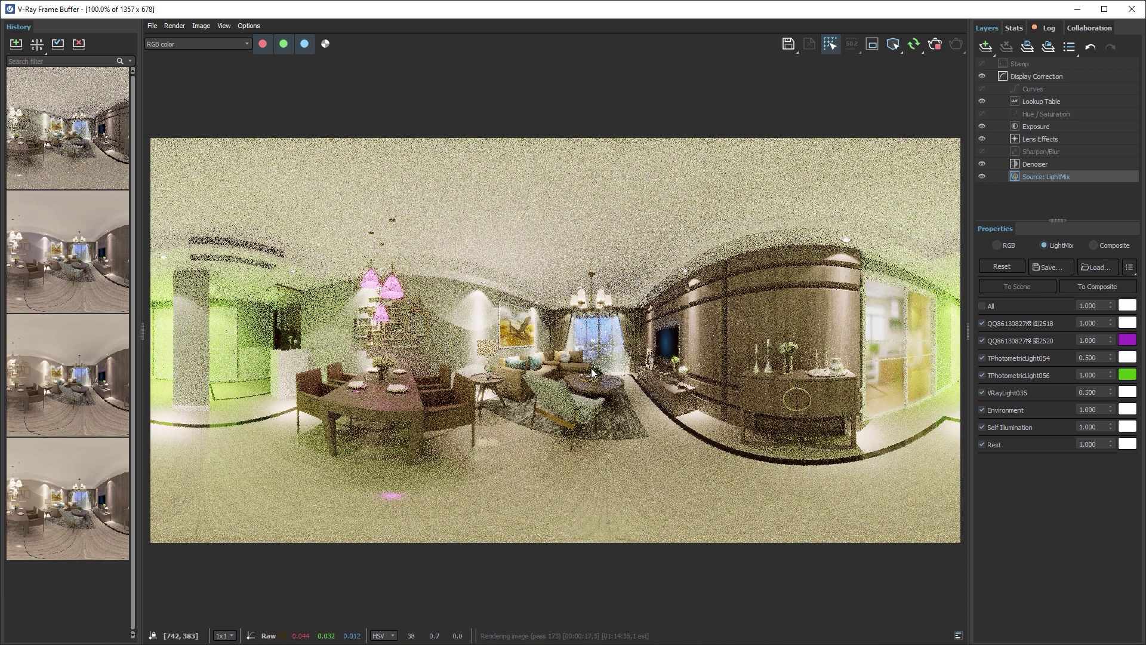
pyautogui.rightClick(596, 377)
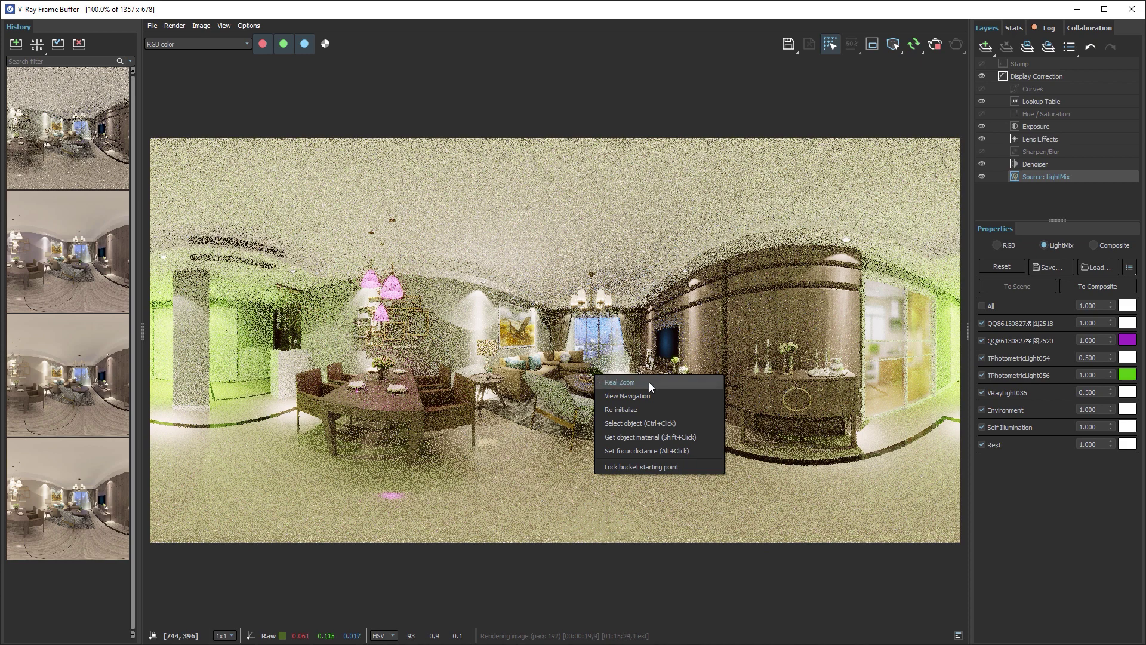
pyautogui.click(643, 381)
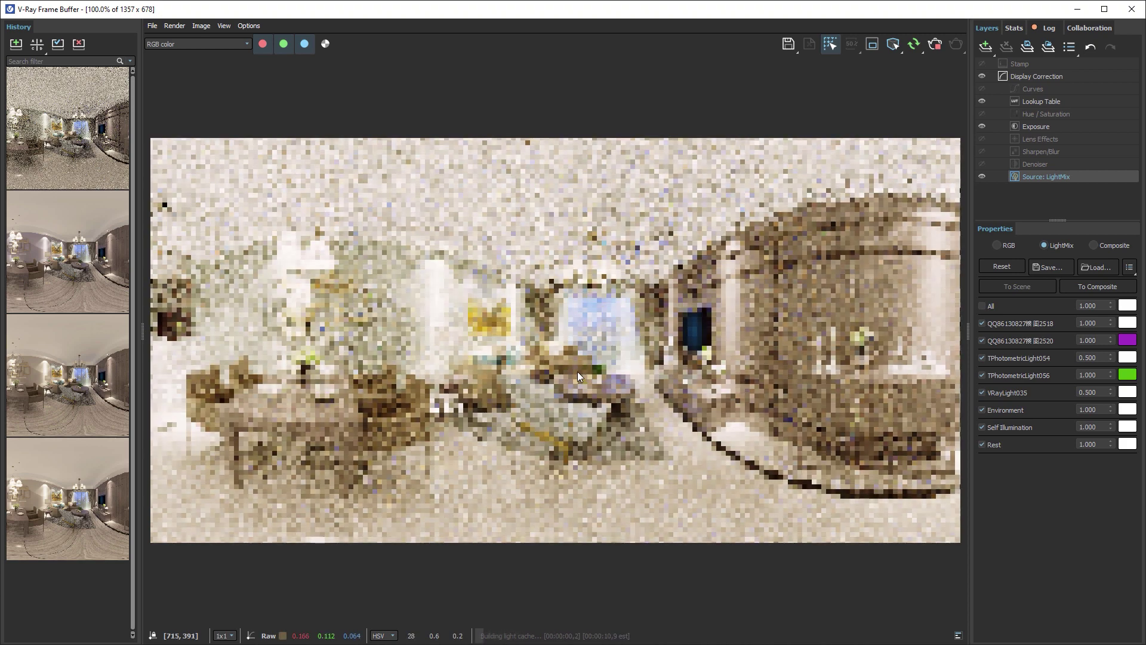
# - Zoom in on the coffee table, then disable Real Zoom to return to the full panorama
pyautogui.scroll(2, 585, 371)
pyautogui.scroll(1, 592, 371)
pyautogui.scroll(1, 597, 373)
pyautogui.scroll(1, 606, 375)
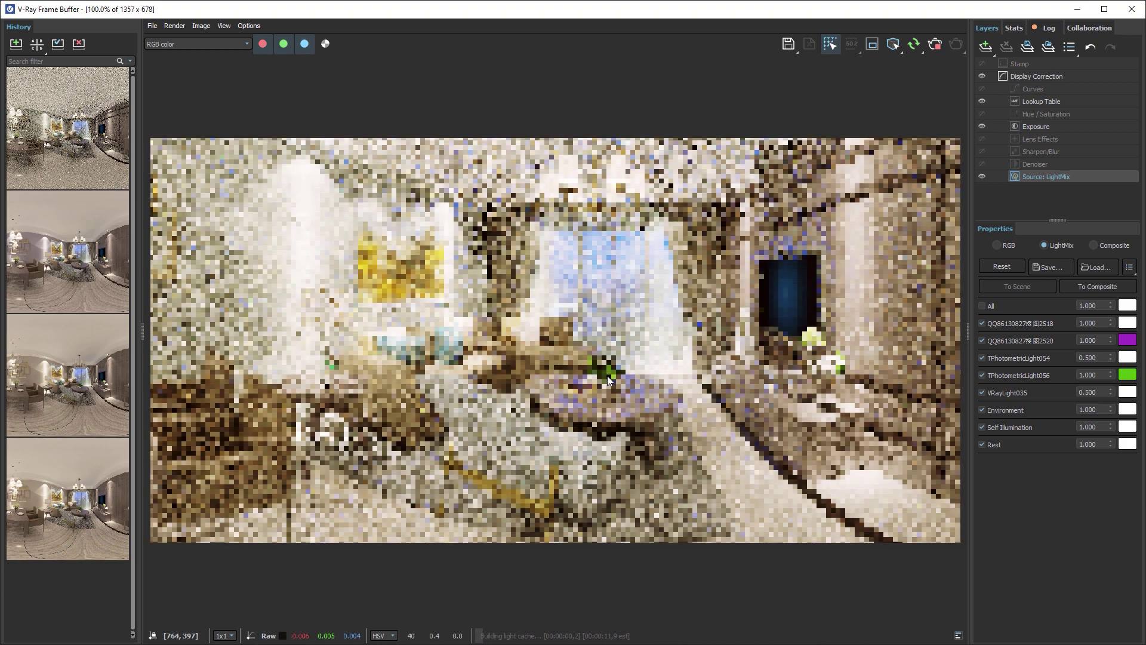
pyautogui.scroll(1, 603, 380)
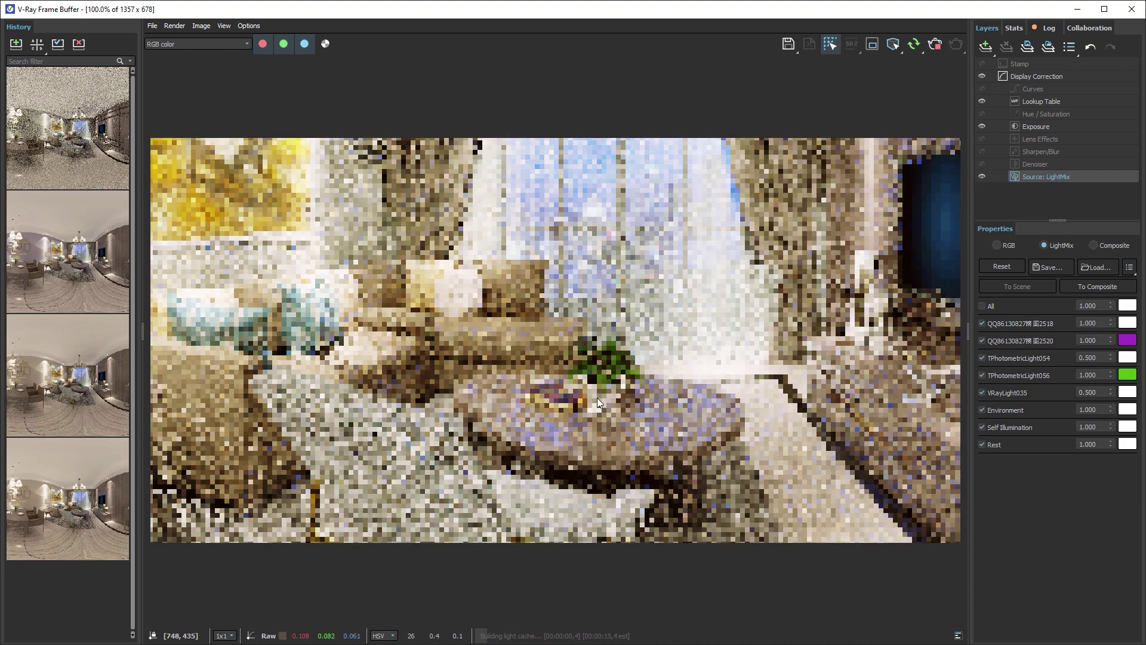
pyautogui.scroll(1, 597, 397)
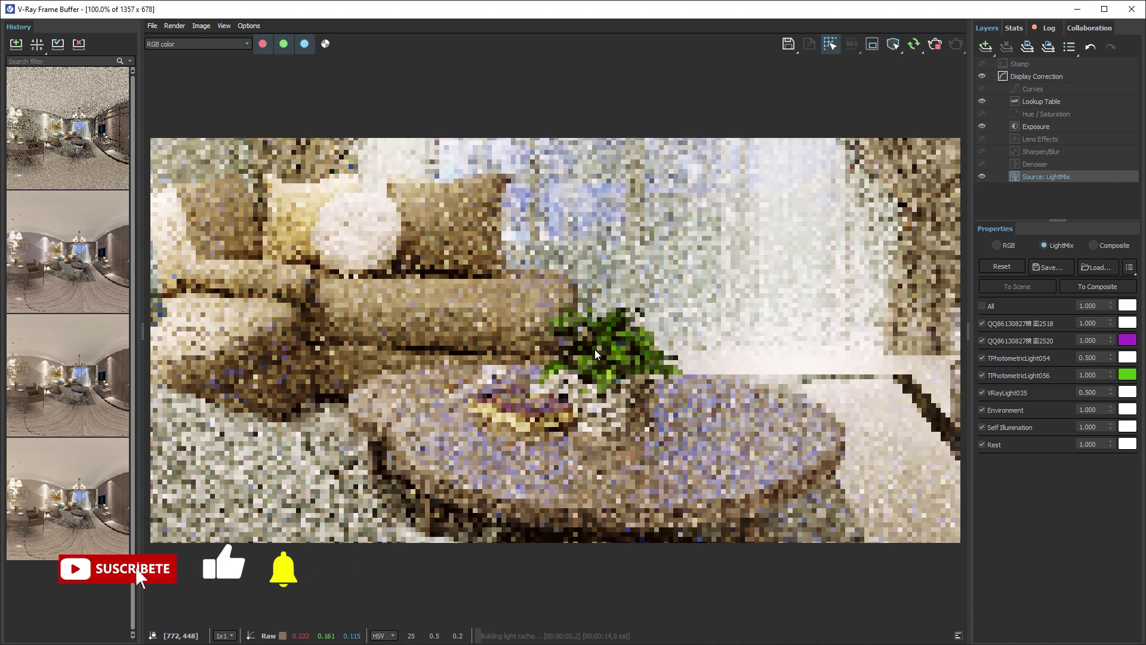
pyautogui.scroll(1, 594, 348)
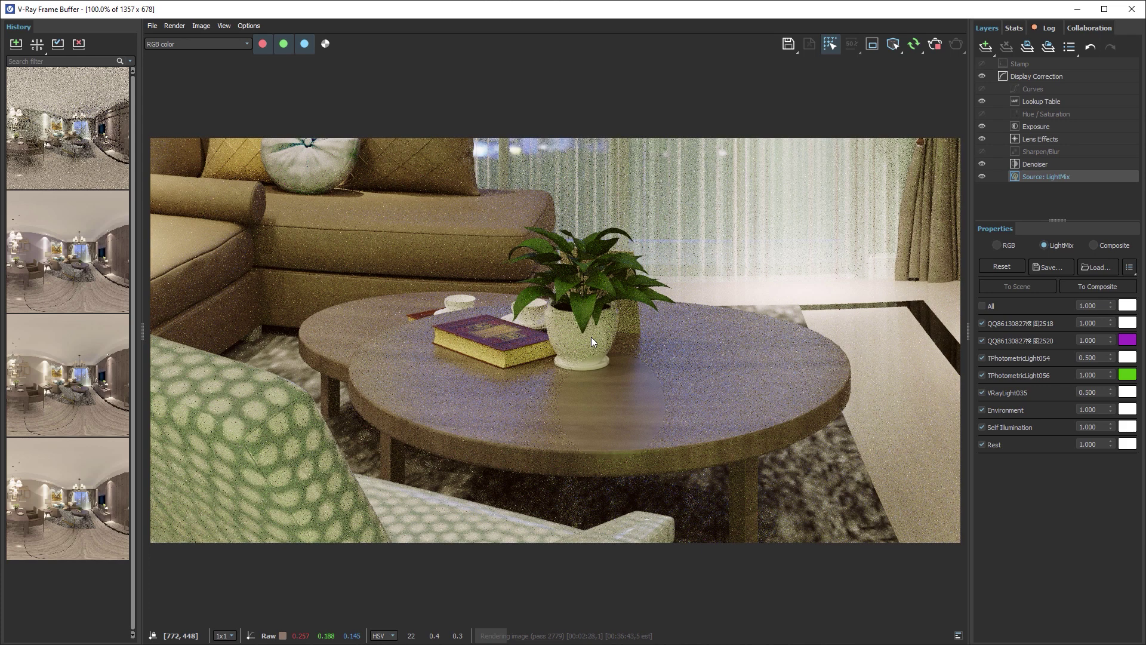
pyautogui.rightClick(592, 338)
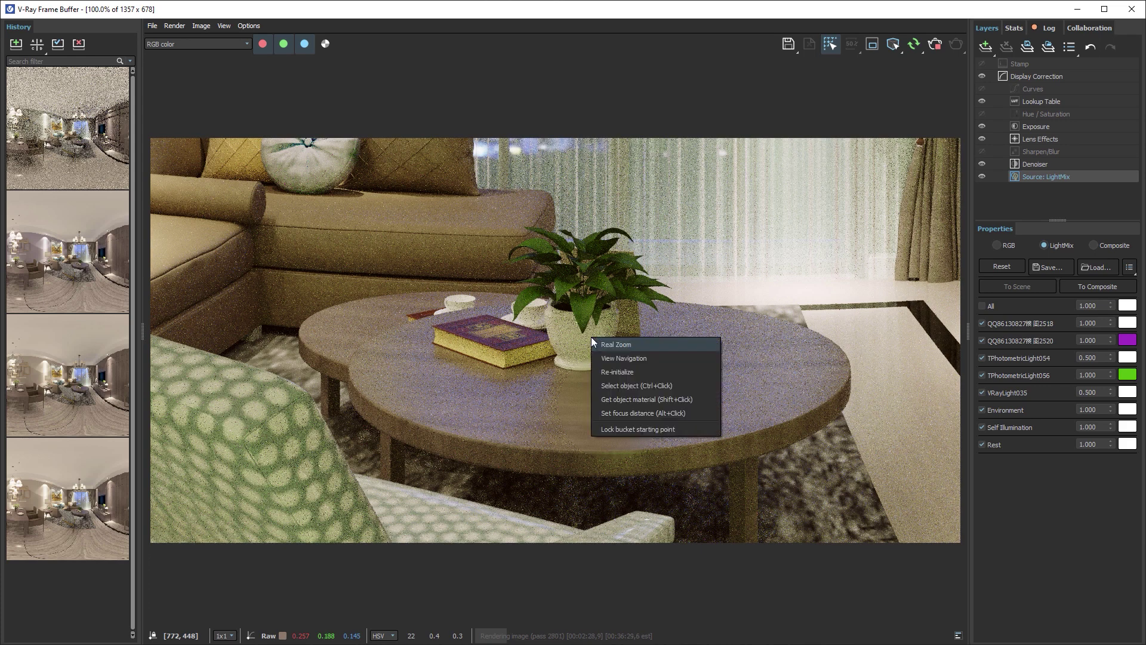
pyautogui.click(649, 346)
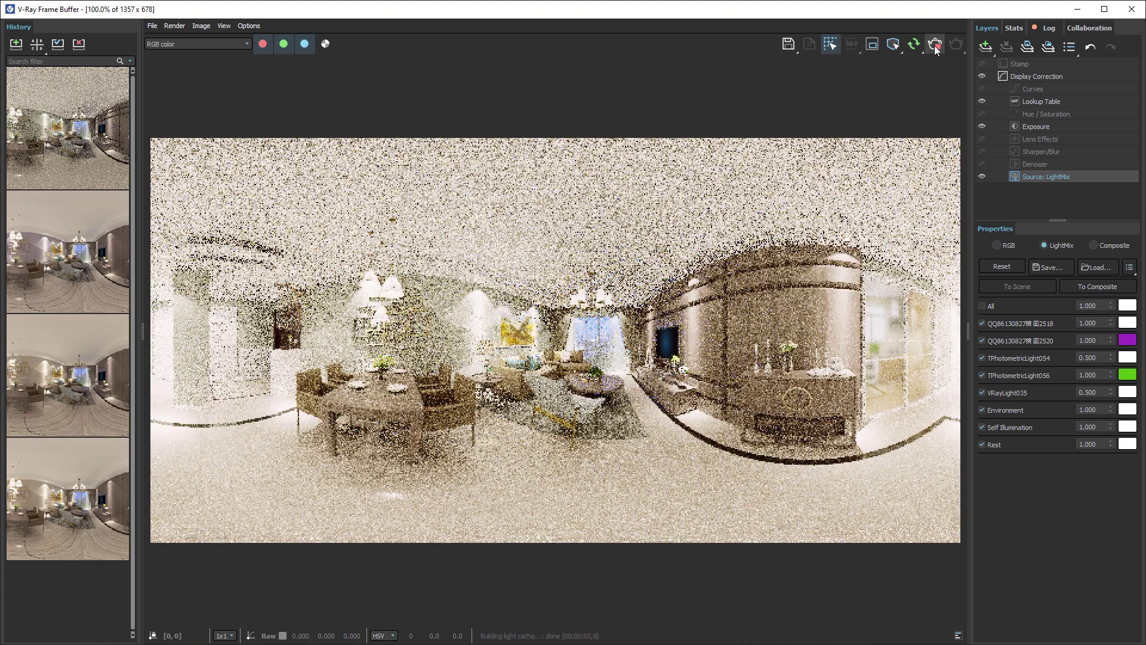
# - Stop the interactive render and load the finished 2000x1000 render from History
pyautogui.click(935, 47)
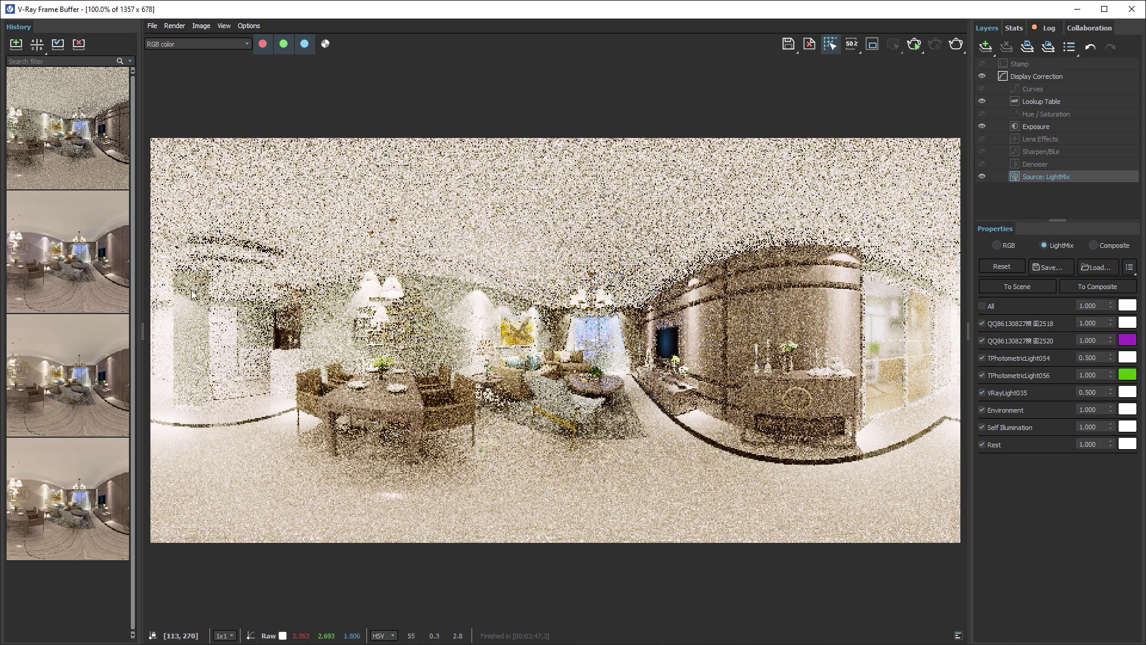
pyautogui.moveTo(68, 466)
pyautogui.scroll(-1, 76, 497)
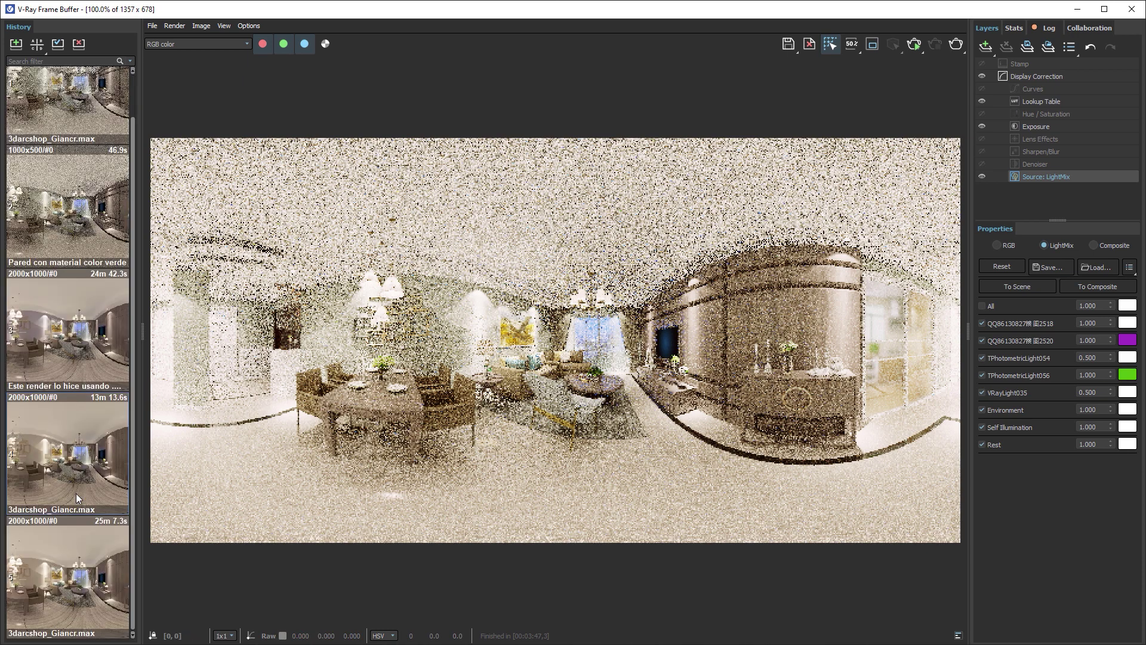
pyautogui.doubleClick(76, 497)
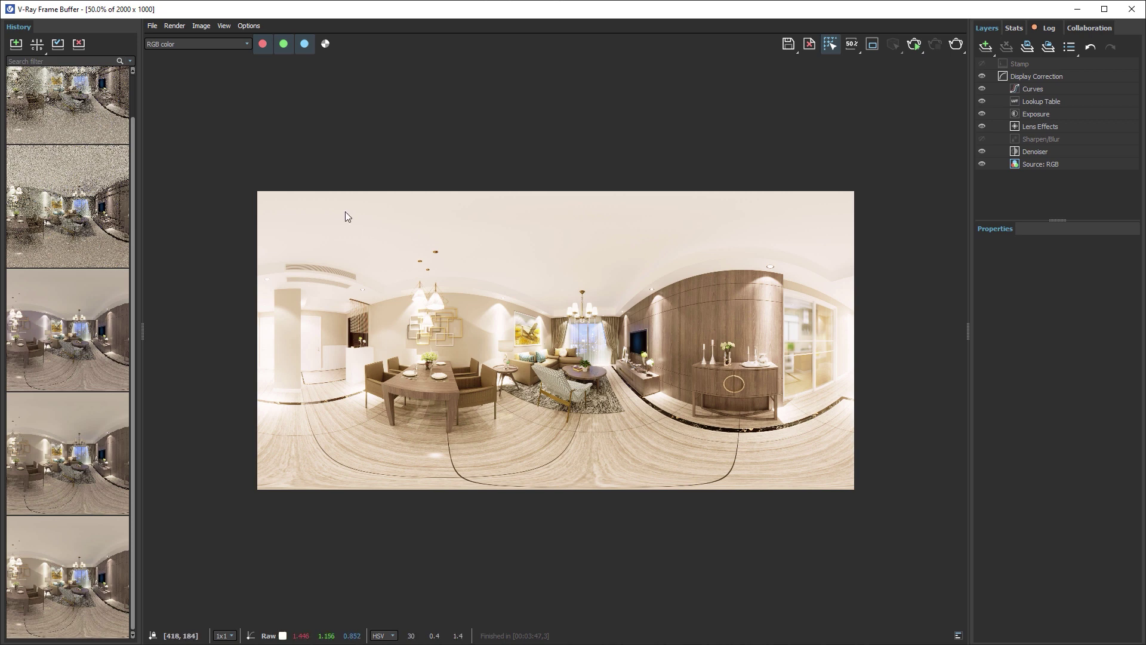
# - Switch to Panorama View and look around toward the cabinet and glass door
pyautogui.click(204, 26)
pyautogui.moveTo(223, 25)
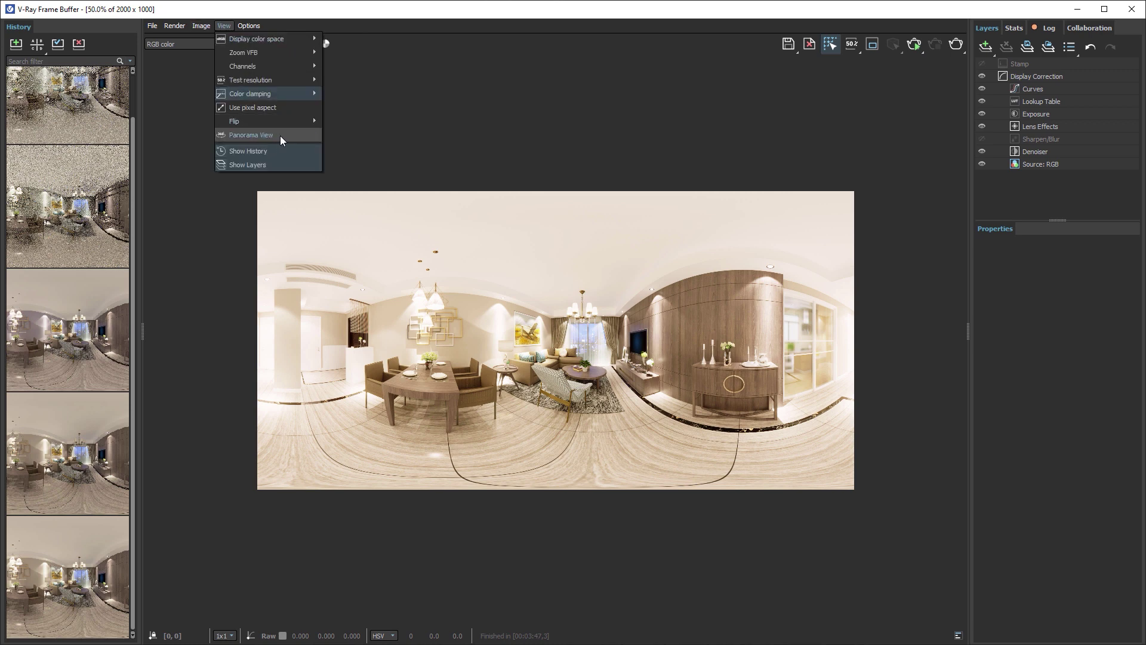
pyautogui.click(280, 135)
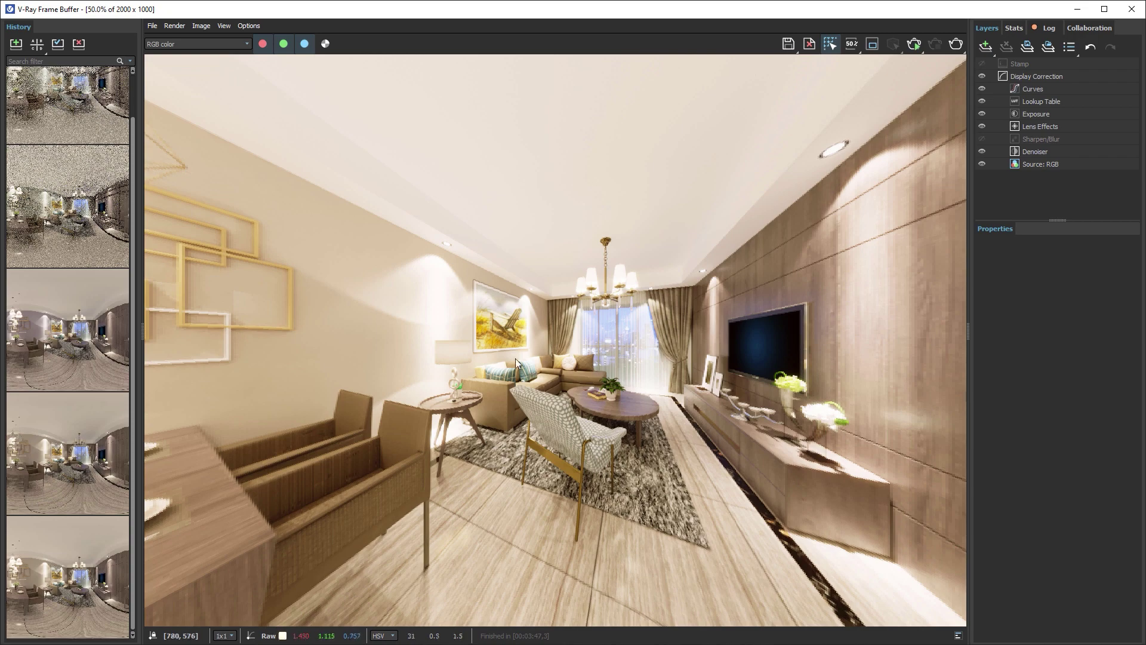
pyautogui.scroll(2, 515, 358)
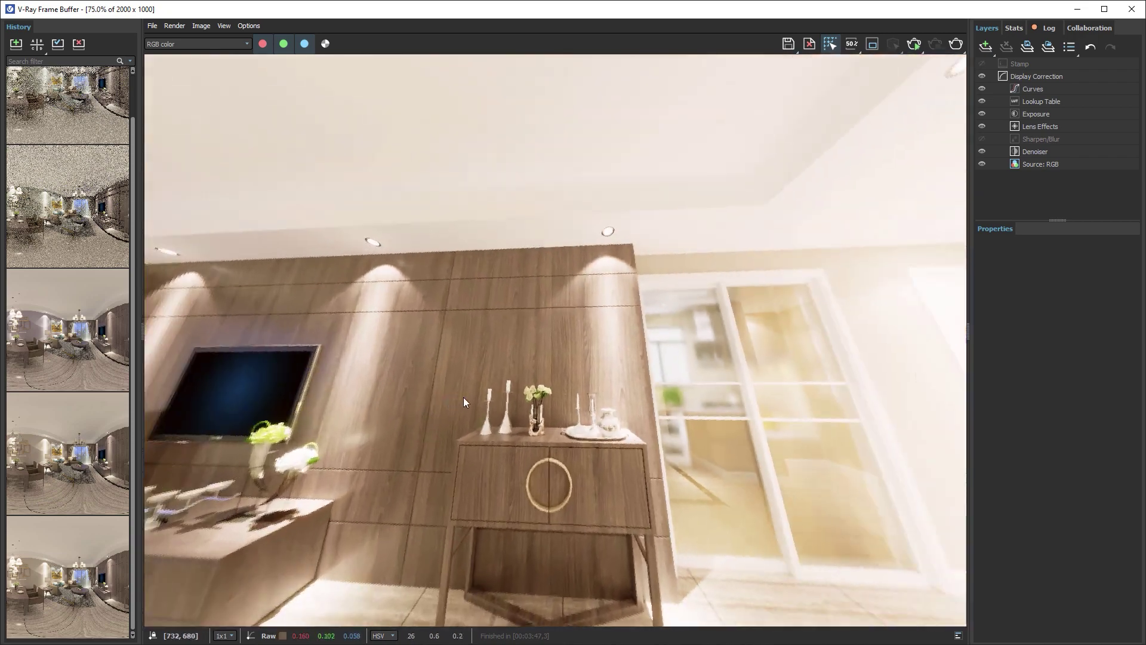
pyautogui.moveTo(504, 357)
pyautogui.mouseDown()
pyautogui.moveTo(410, 306)
pyautogui.moveTo(690, 379)
pyautogui.moveTo(478, 360)
pyautogui.moveTo(475, 403)
pyautogui.moveTo(496, 349)
pyautogui.moveTo(436, 351)
pyautogui.moveTo(478, 391)
pyautogui.moveTo(471, 218)
pyautogui.moveTo(510, 309)
pyautogui.moveTo(510, 411)
pyautogui.moveTo(394, 340)
pyautogui.mouseUp()
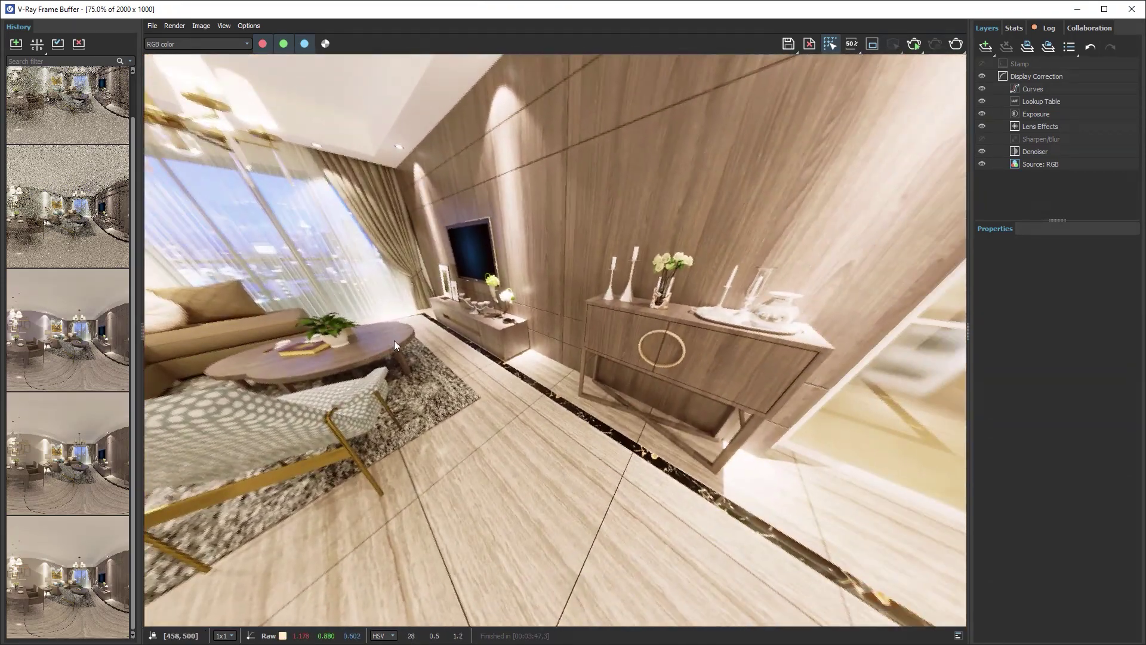
pyautogui.moveTo(730, 363)
pyautogui.mouseDown()
pyautogui.moveTo(654, 410)
pyautogui.moveTo(593, 351)
pyautogui.mouseUp()
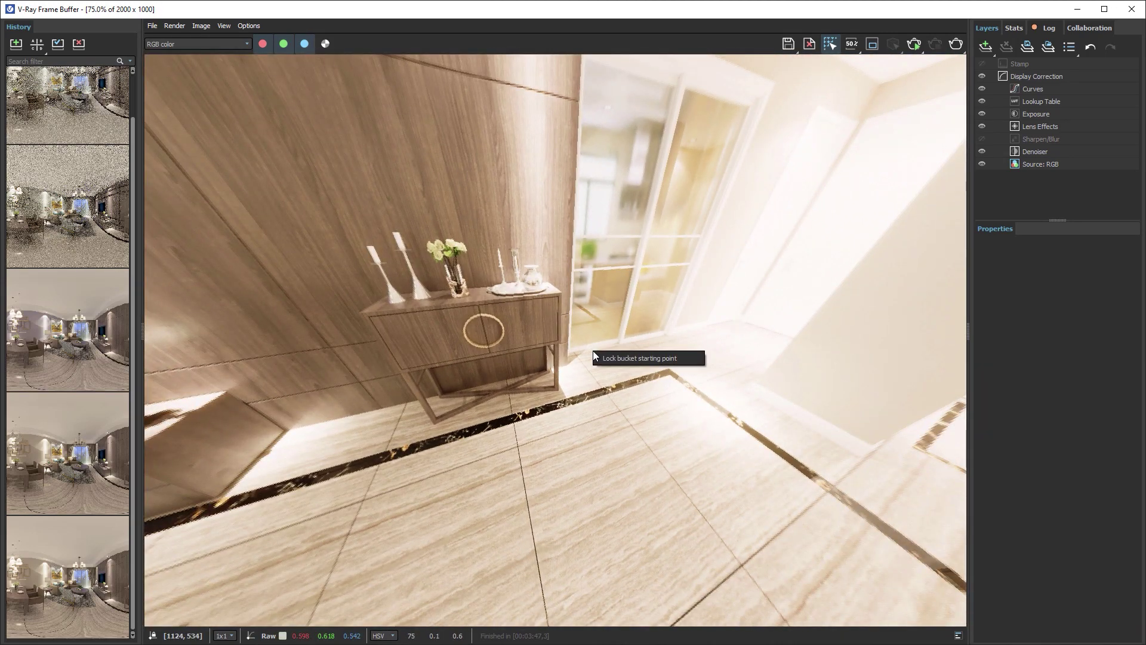
pyautogui.moveTo(593, 350)
pyautogui.mouseDown()
pyautogui.moveTo(595, 309)
pyautogui.moveTo(525, 370)
pyautogui.moveTo(431, 337)
pyautogui.mouseUp()
# - Pan the panorama past the dining table, sofa and TV wall to the sideboard
pyautogui.moveTo(629, 357)
pyautogui.mouseDown()
pyautogui.moveTo(697, 368)
pyautogui.moveTo(661, 309)
pyautogui.moveTo(617, 326)
pyautogui.moveTo(620, 386)
pyautogui.moveTo(603, 424)
pyautogui.moveTo(509, 436)
pyautogui.moveTo(446, 385)
pyautogui.moveTo(410, 417)
pyautogui.moveTo(378, 389)
pyautogui.moveTo(346, 385)
pyautogui.moveTo(332, 310)
pyautogui.moveTo(343, 302)
pyautogui.moveTo(389, 365)
pyautogui.mouseUp()
pyautogui.scroll(3, 390, 365)
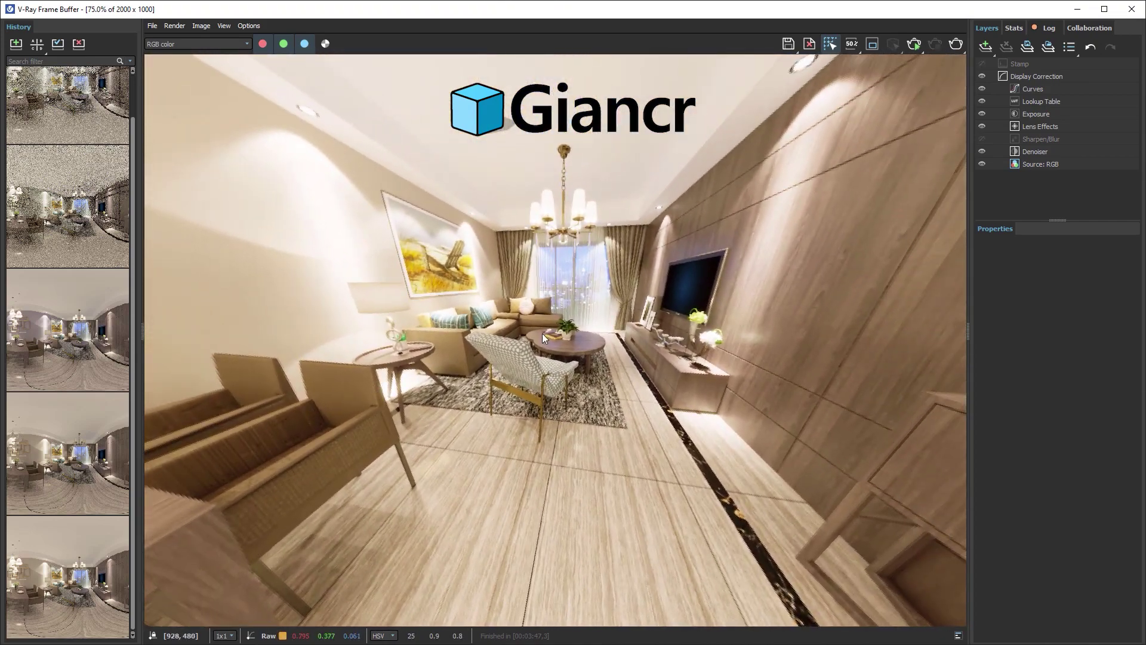
pyautogui.moveTo(542, 333); pyautogui.dragTo(561, 332)
pyautogui.scroll(2, 560, 332)
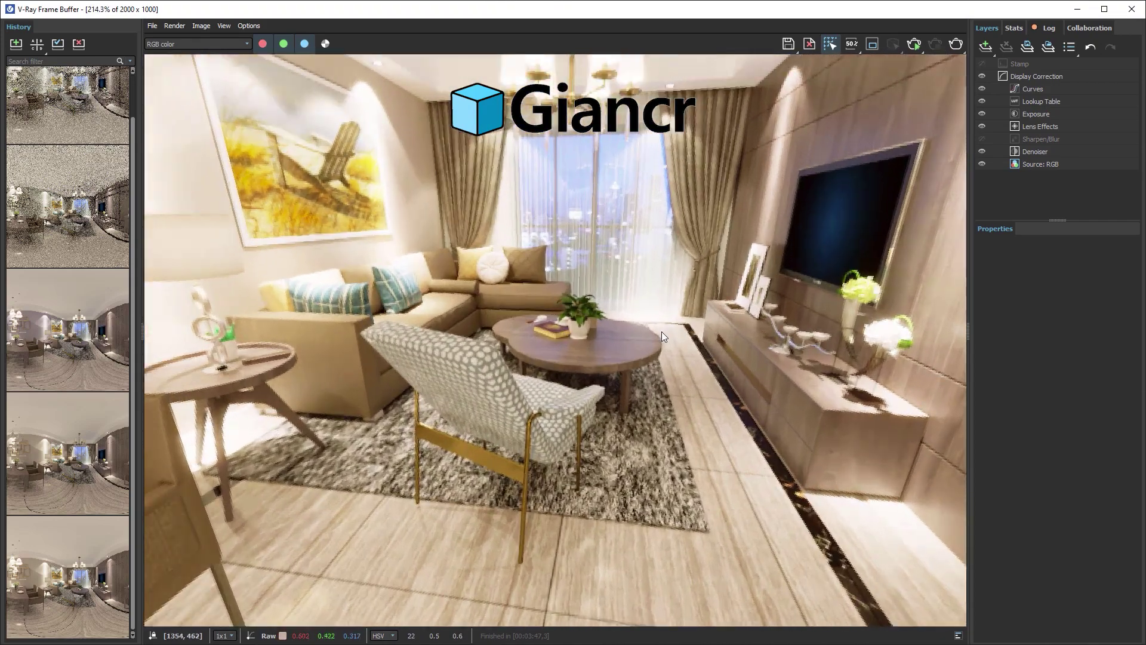
pyautogui.moveTo(662, 331)
pyautogui.mouseDown()
pyautogui.moveTo(663, 381)
pyautogui.moveTo(445, 352)
pyautogui.mouseUp()
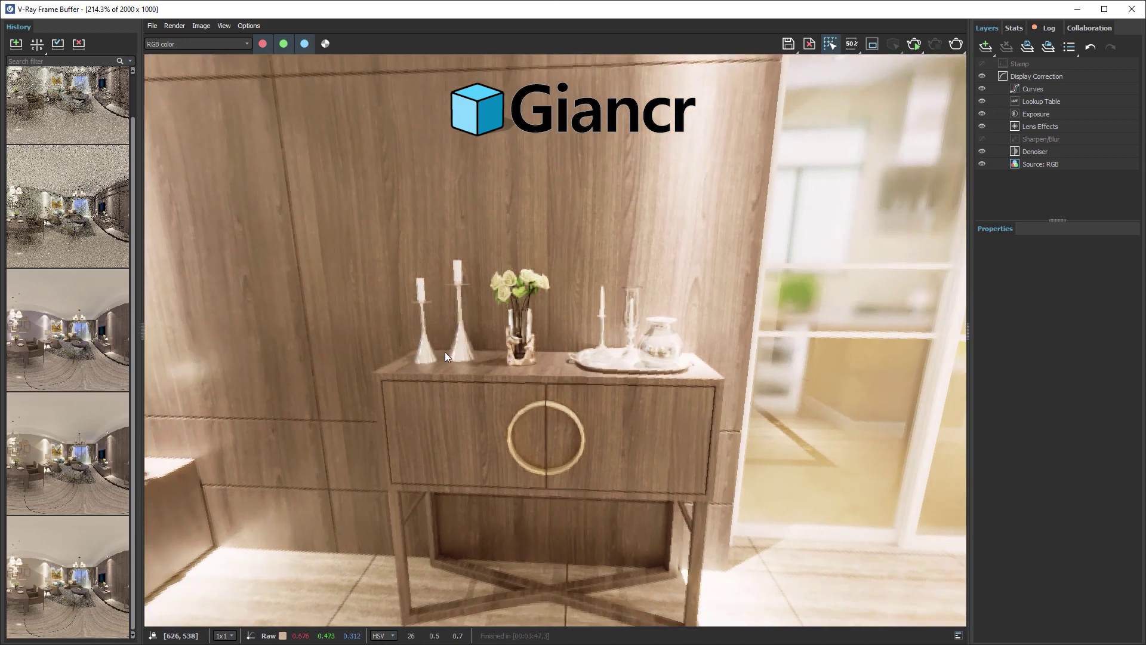
pyautogui.moveTo(783, 368)
pyautogui.mouseDown()
pyautogui.moveTo(699, 371)
pyautogui.moveTo(661, 402)
pyautogui.moveTo(599, 389)
pyautogui.moveTo(581, 374)
pyautogui.moveTo(573, 323)
pyautogui.moveTo(526, 309)
pyautogui.moveTo(486, 361)
pyautogui.moveTo(448, 373)
pyautogui.mouseUp()
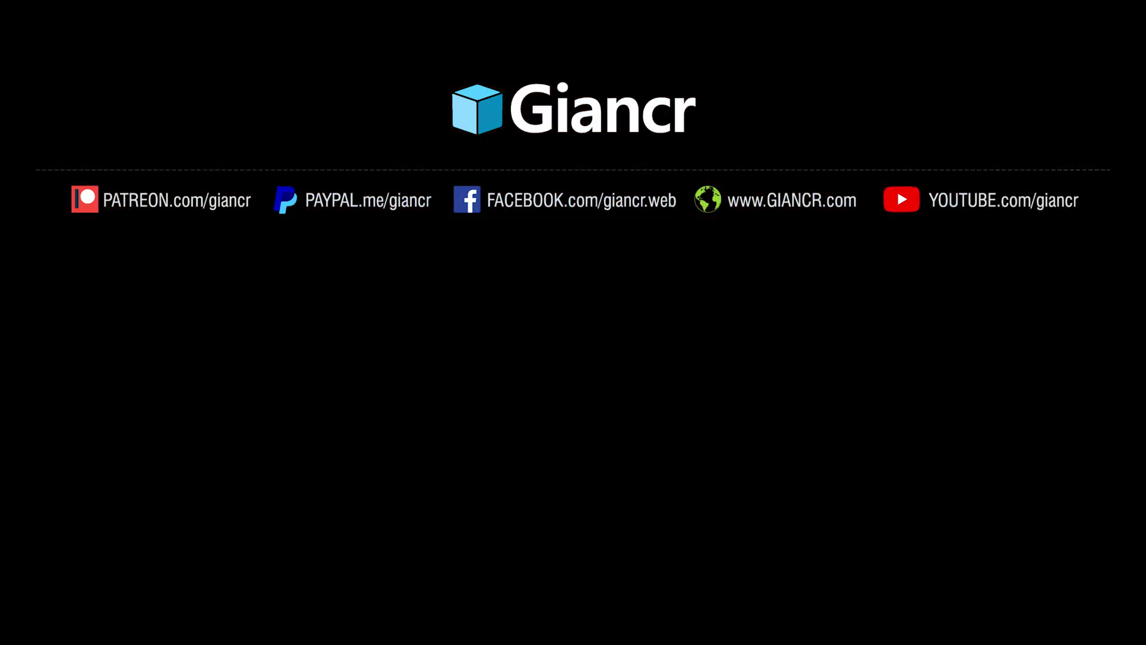